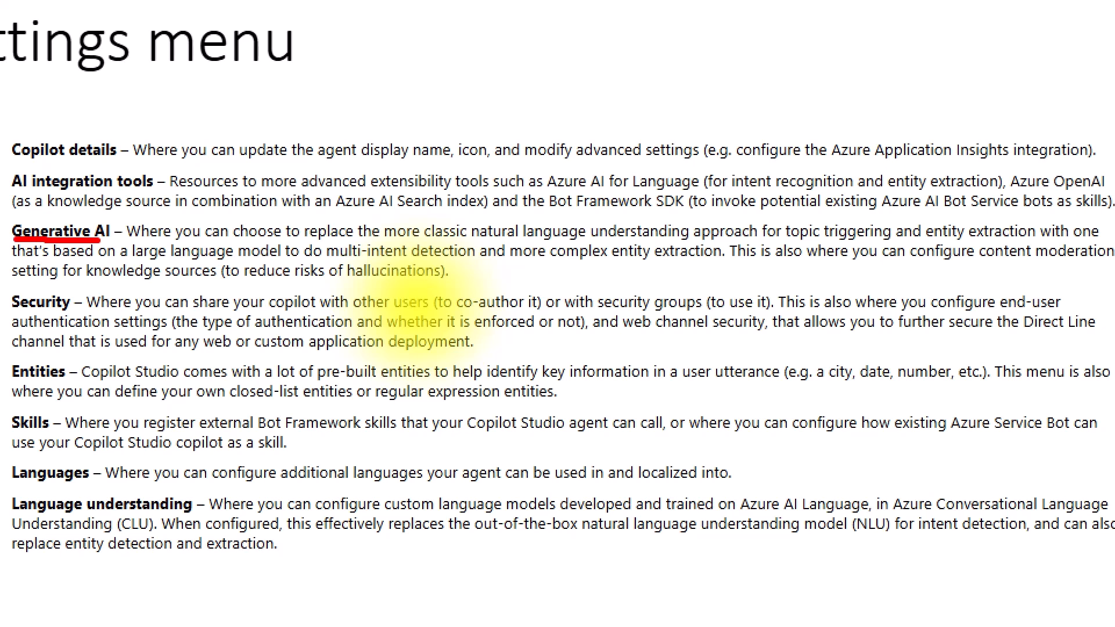
left_click_drag(10, 313, 74, 319)
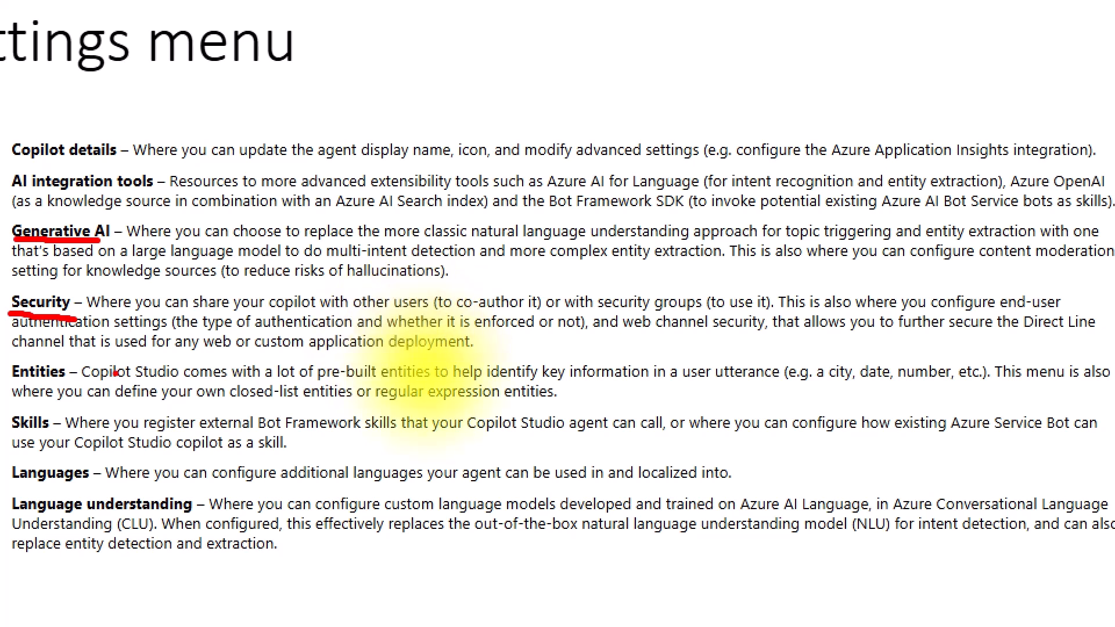
left_click_drag(16, 386, 69, 384)
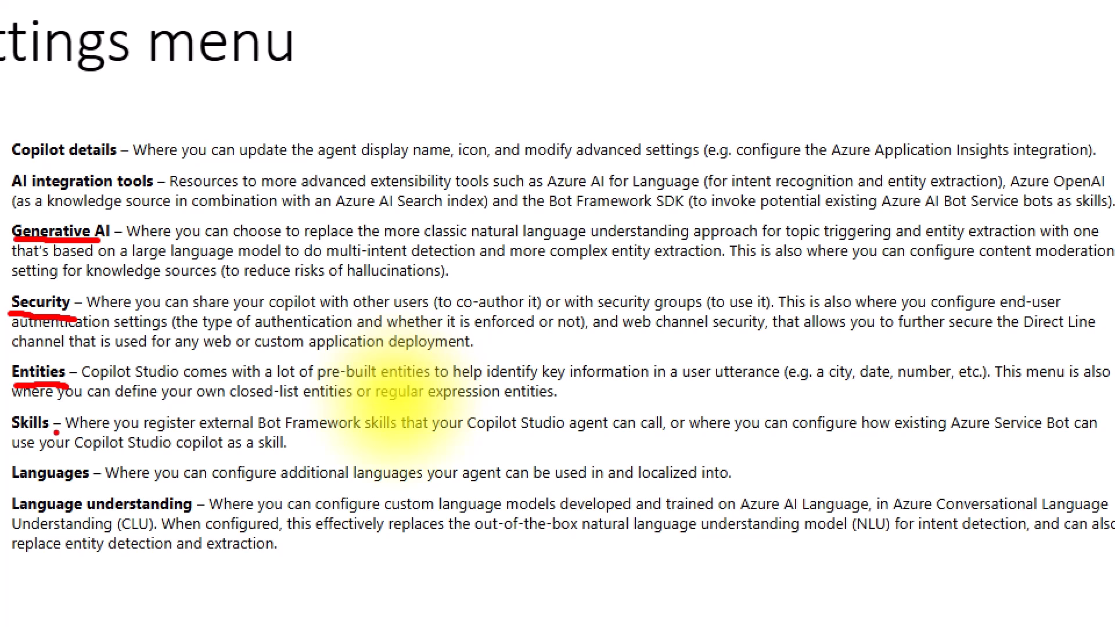
left_click_drag(13, 432, 70, 435)
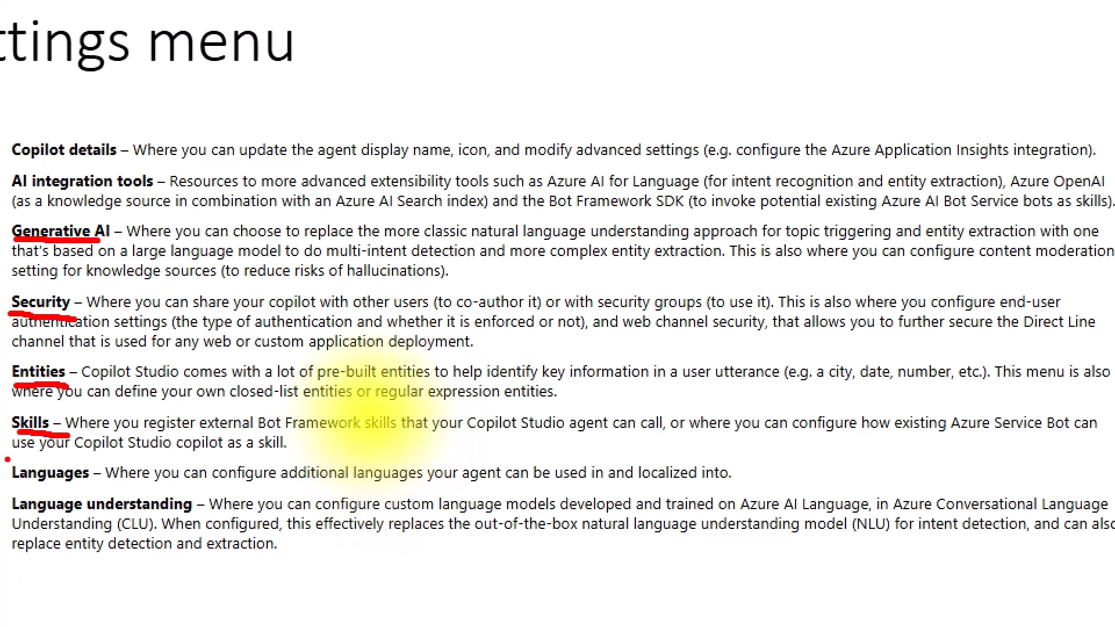
mouse_move(9, 459)
left_mouse_down()
mouse_move(7, 558)
mouse_move(173, 556)
left_mouse_up()
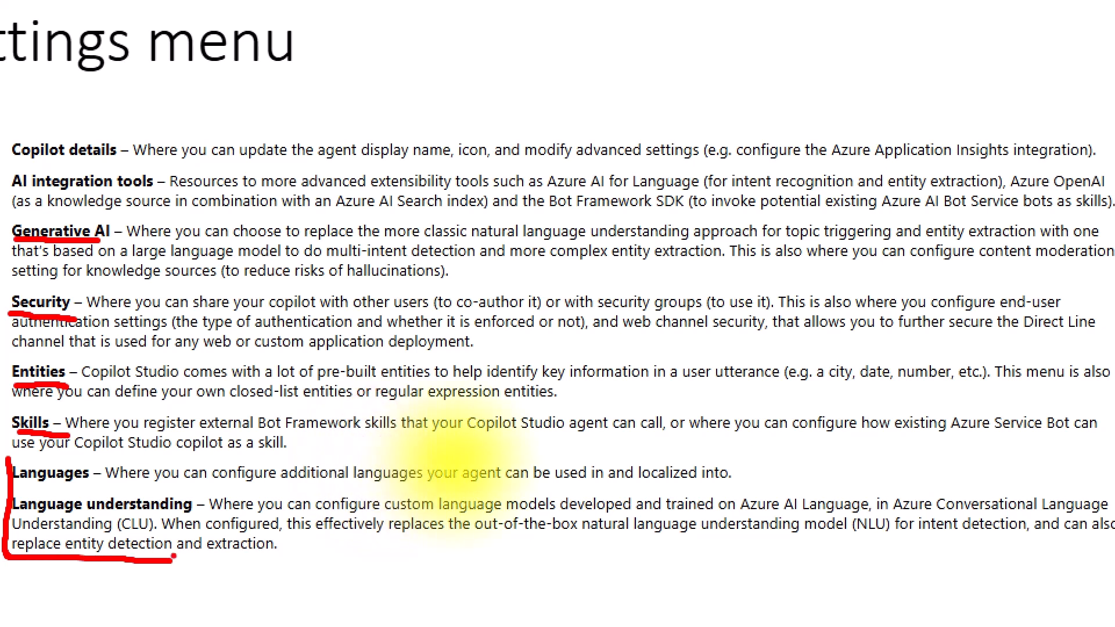
key("Escape")
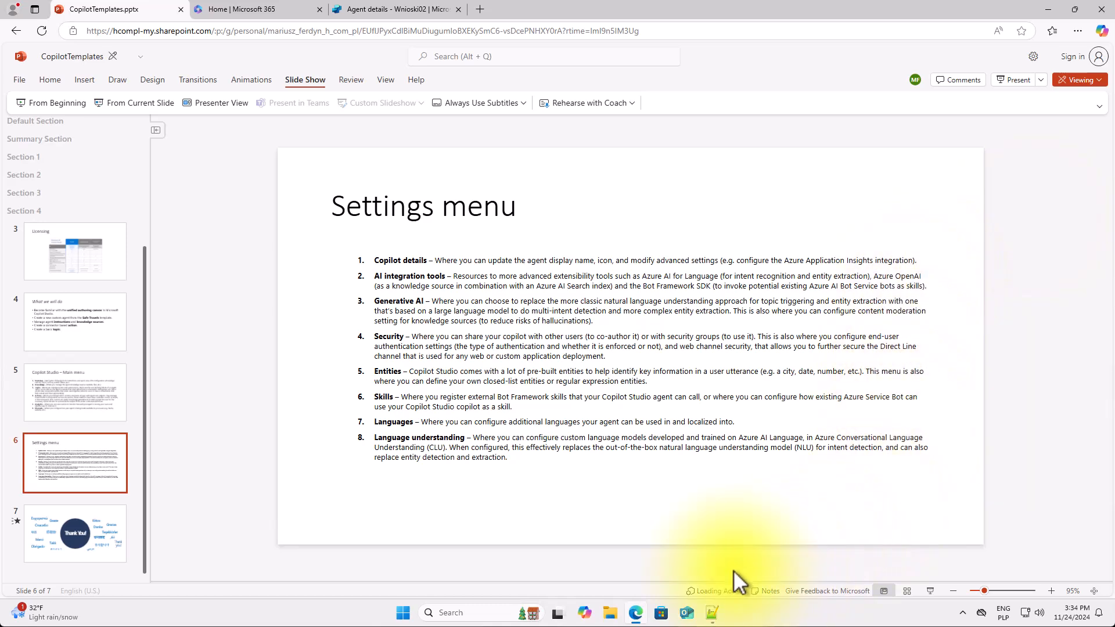
Switch to the open Copilot Studio page and close the settings of the Wnioski02 agent
left_click(642, 613)
left_click(641, 613)
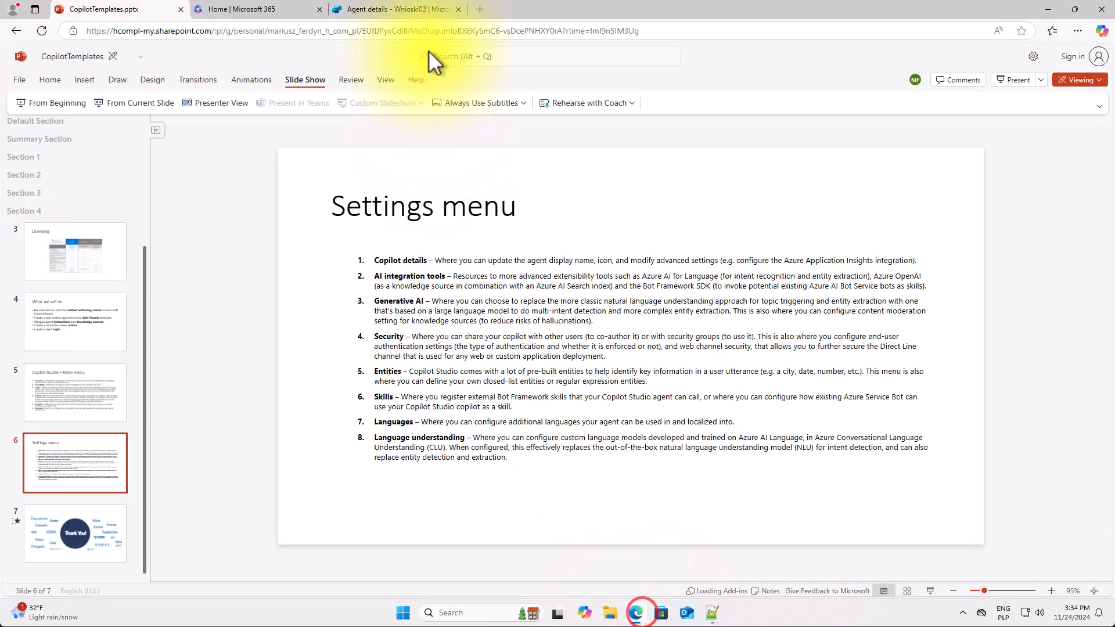
left_click(415, 14)
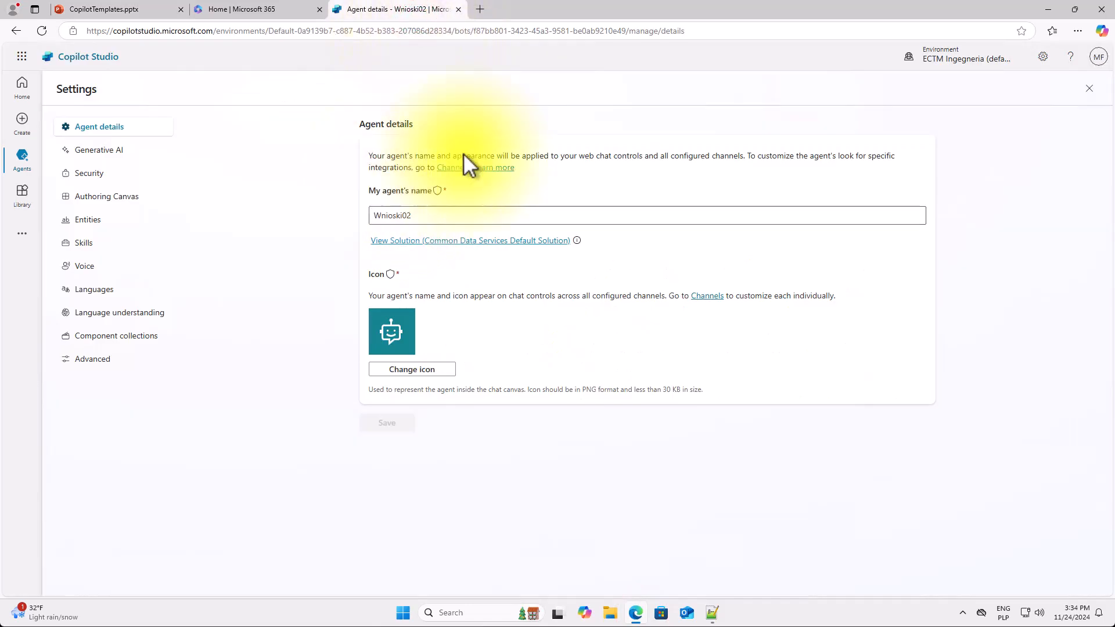
left_click(1088, 88)
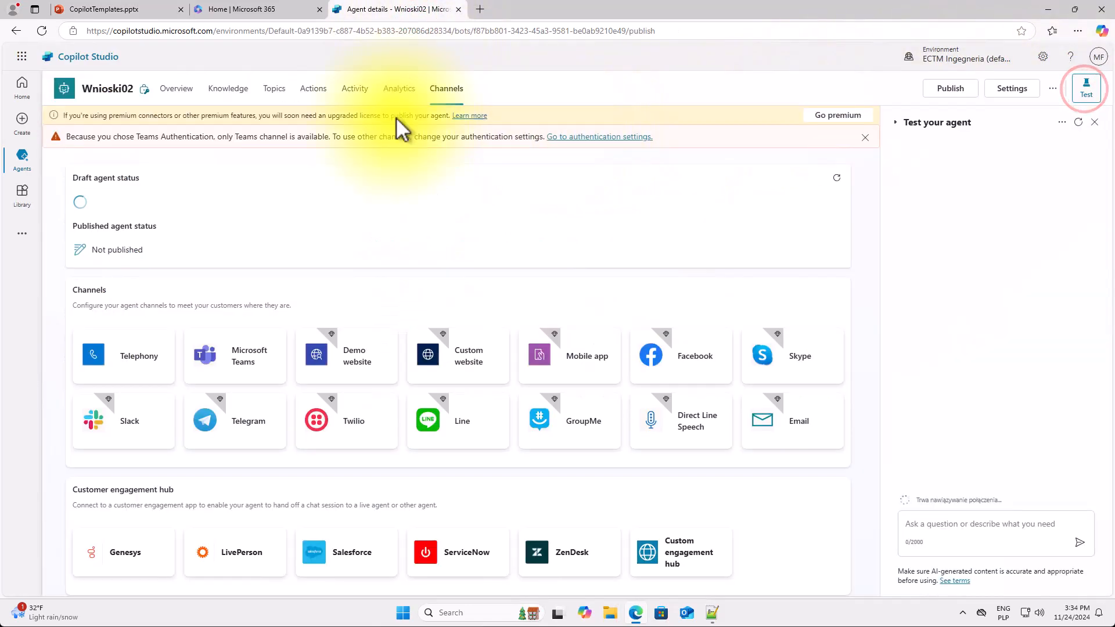
Load copilotstudio.microsoft.com without the agent path and open the page for creating agents
left_click_drag(216, 31, 668, 33)
key("BackSpace")
key("Return")
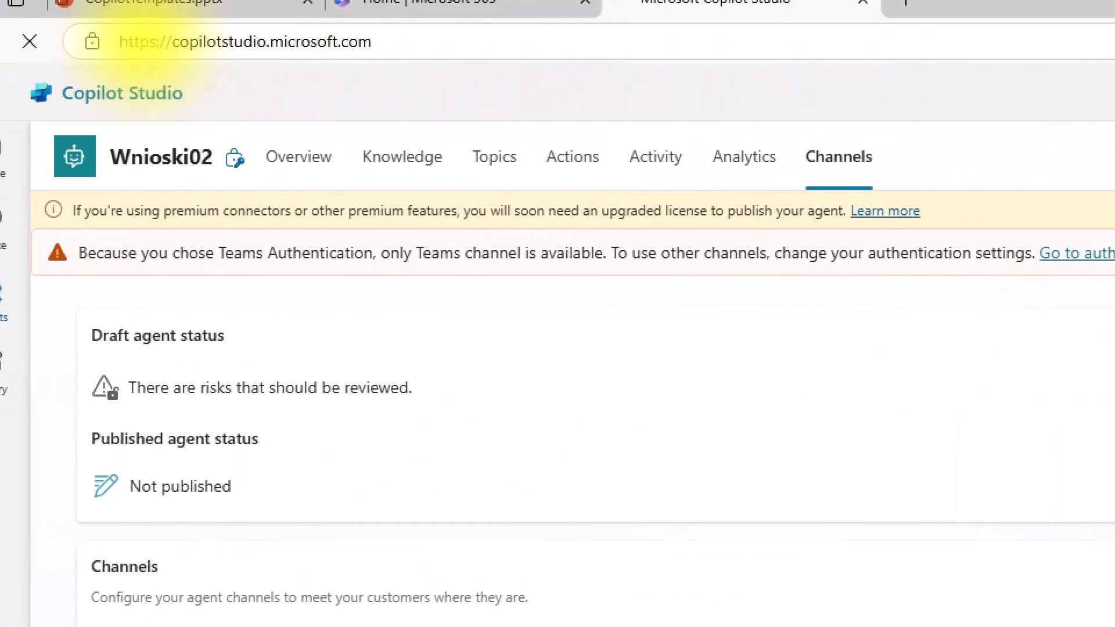
left_click(148, 22)
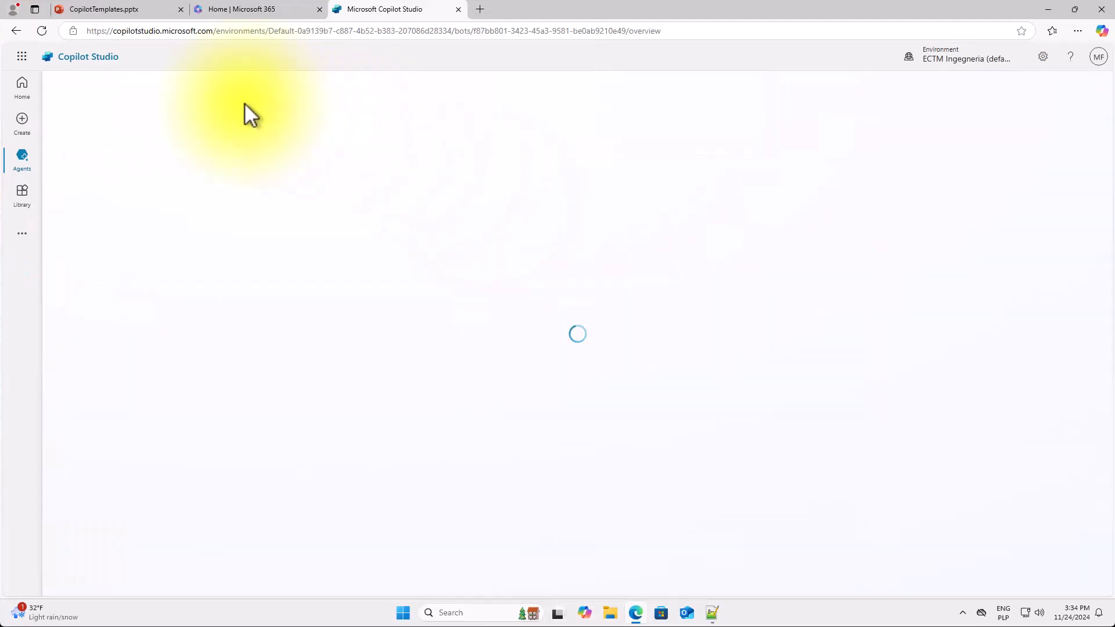
left_click(26, 124)
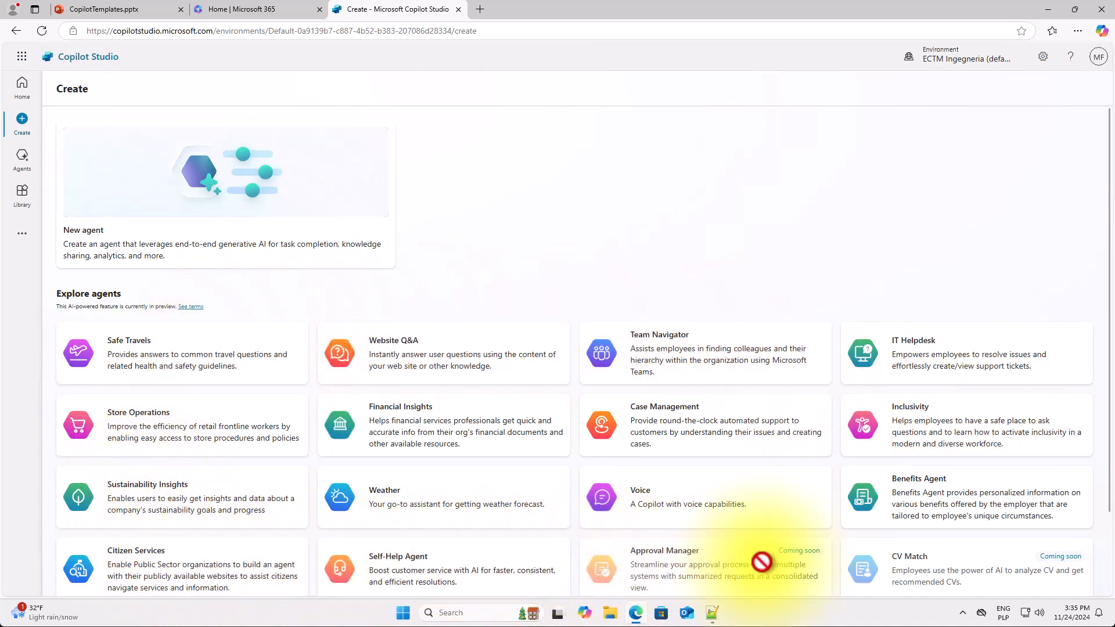
Look through the available agent templates and open the Safe Travels template
scroll(1004, 534, "down", 2)
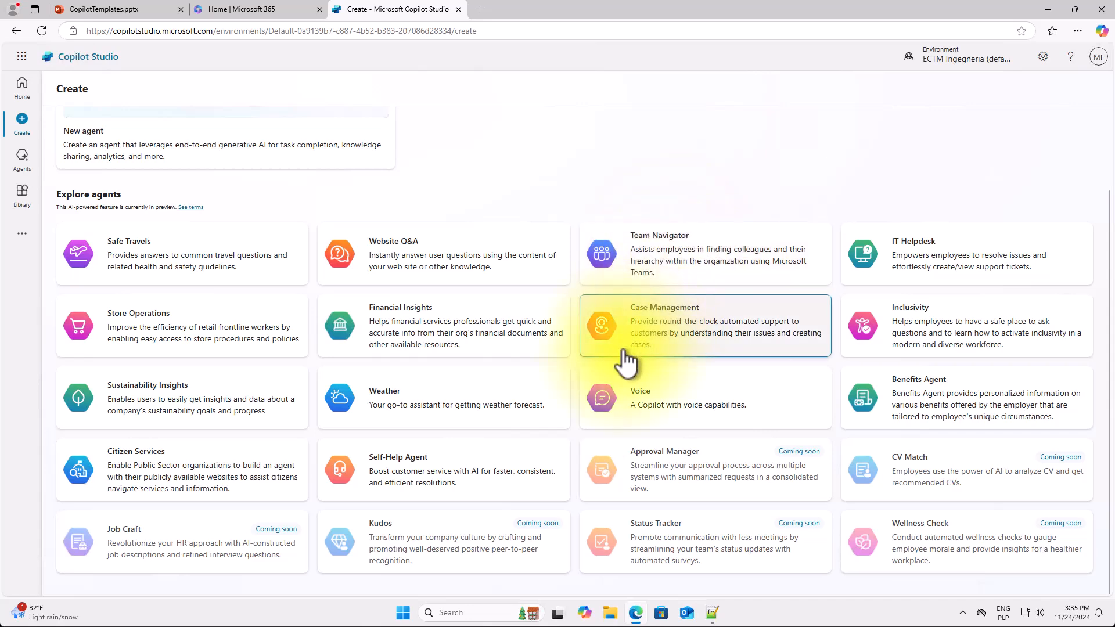
scroll(626, 366, "up", 1)
scroll(626, 365, "up", 1)
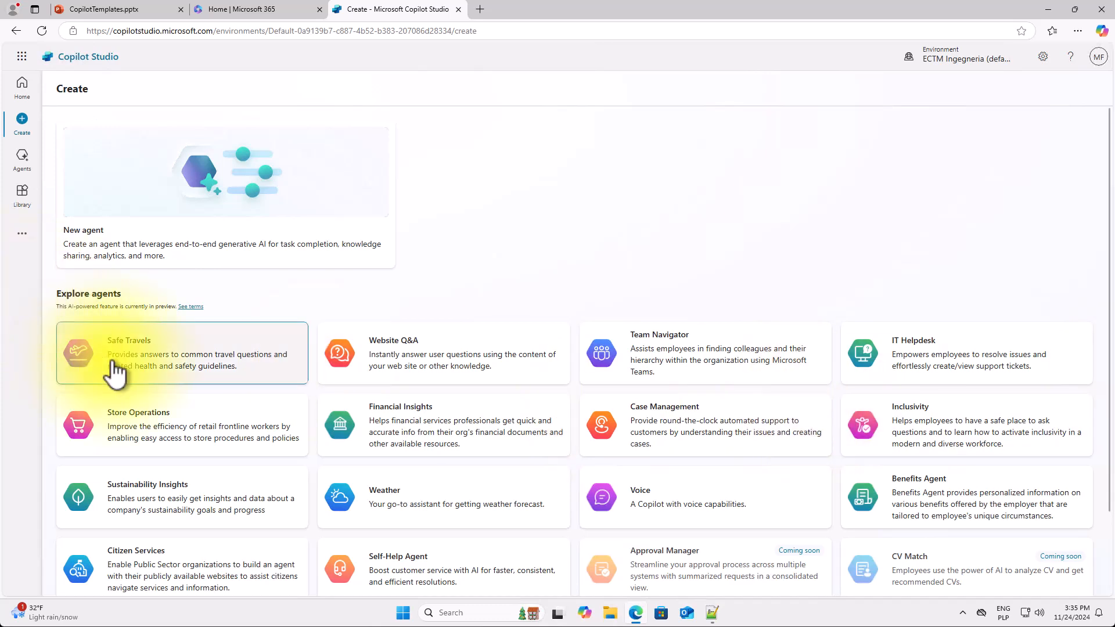
left_click(121, 357)
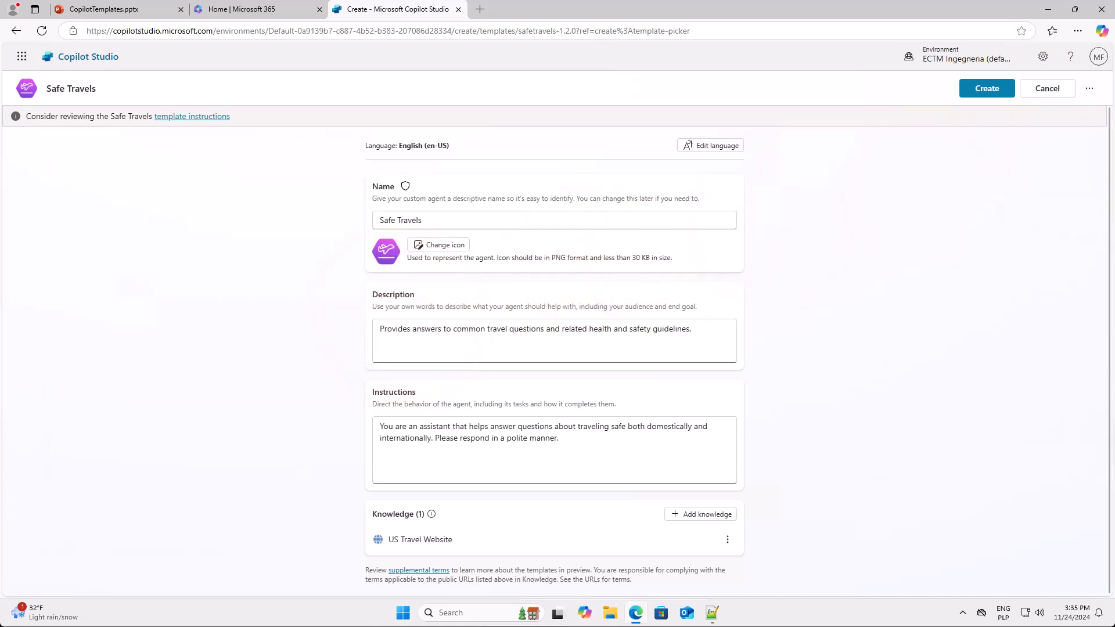
Name the new agent Contoso Safe Travels and create it from the template
left_click_drag(444, 220, 385, 216)
type("Contoso Safe Travels")
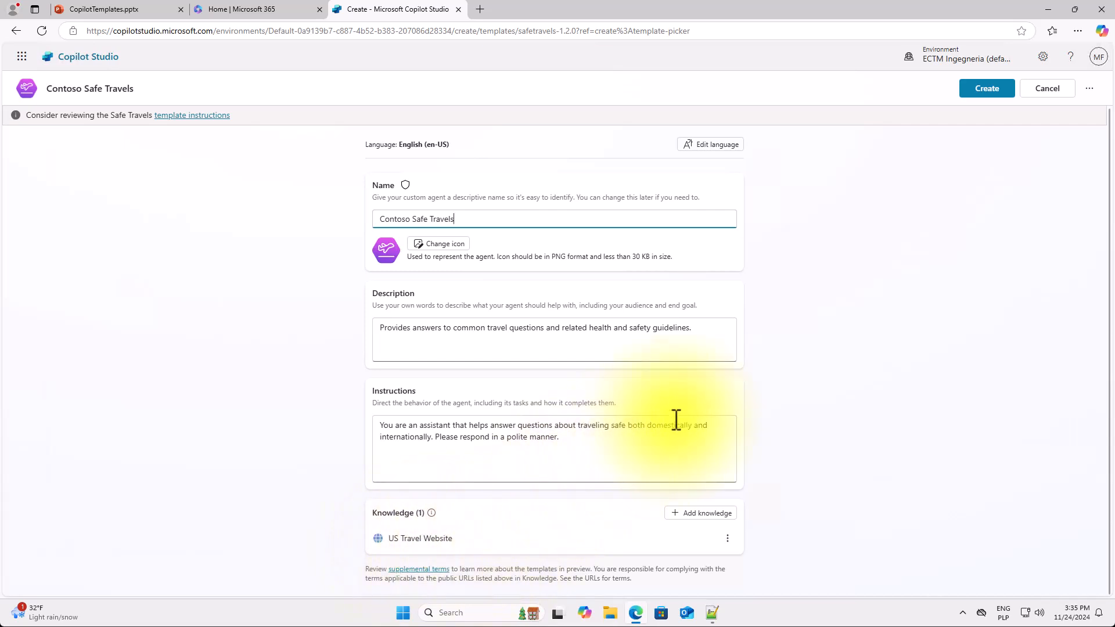
left_click(984, 90)
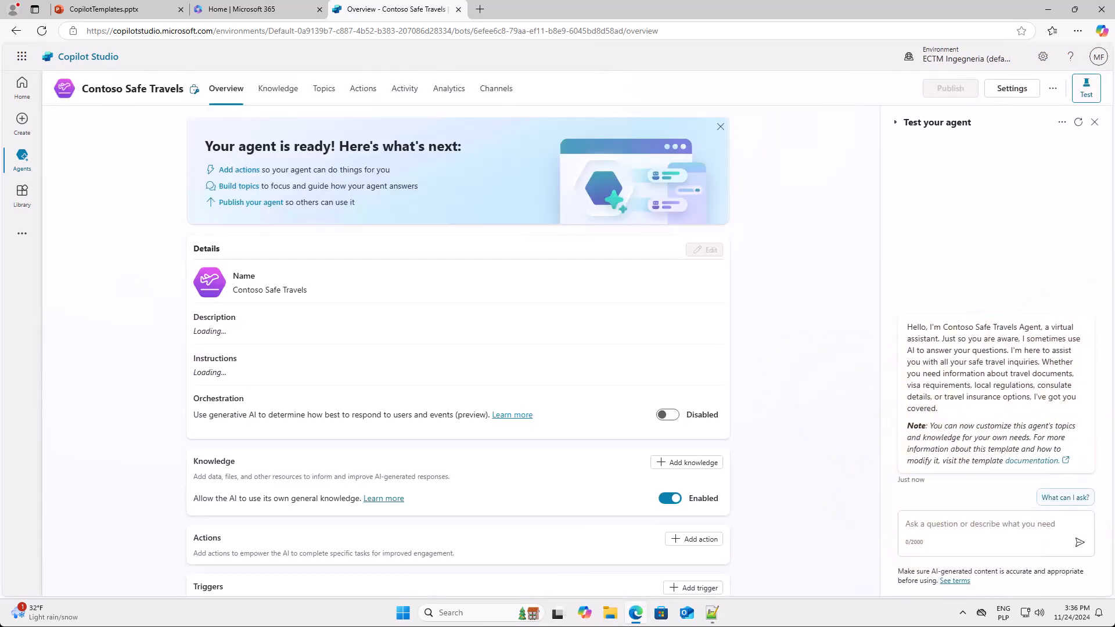
Test the agent by asking "What can I ask?" and "How do I get a passport?" in the test chat
left_click(981, 532)
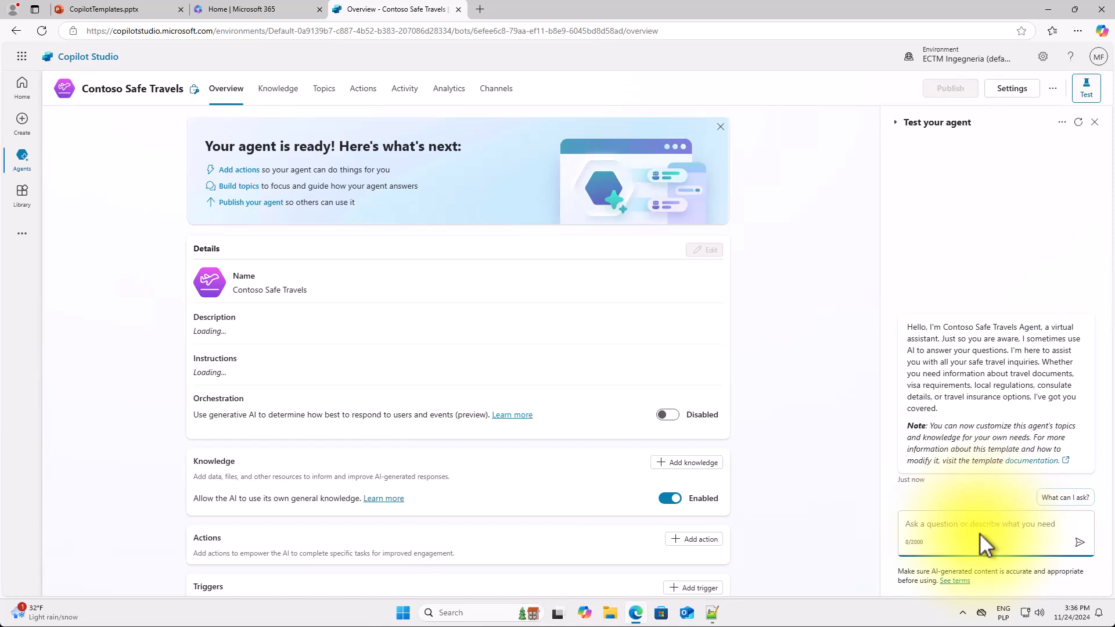
type("What can I ask?")
key("Return")
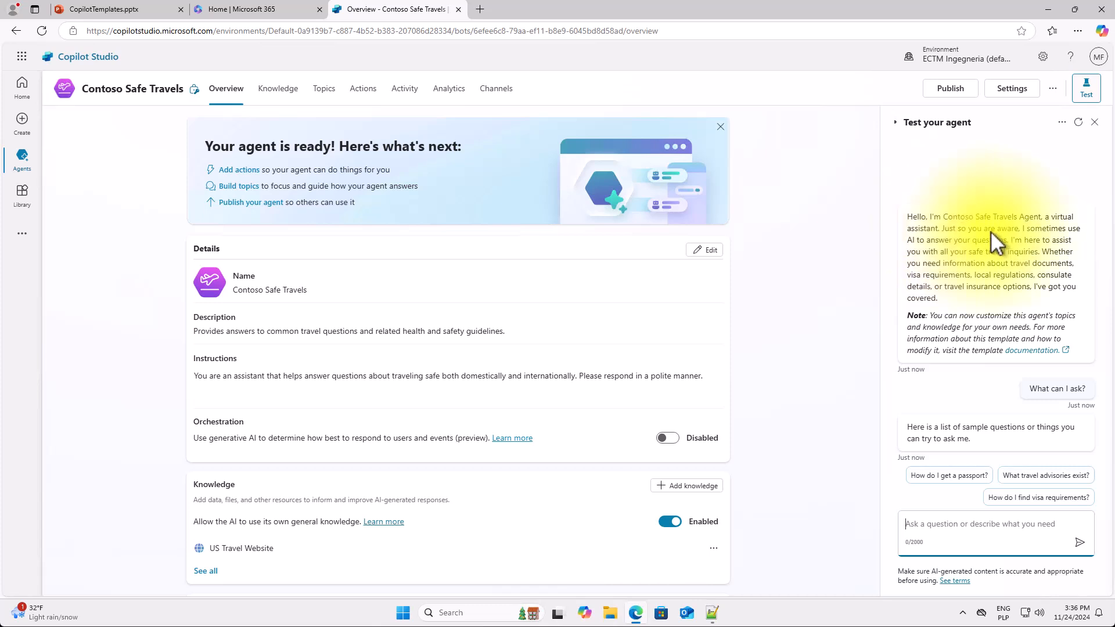
left_click(995, 525)
type("How do I get a passport?")
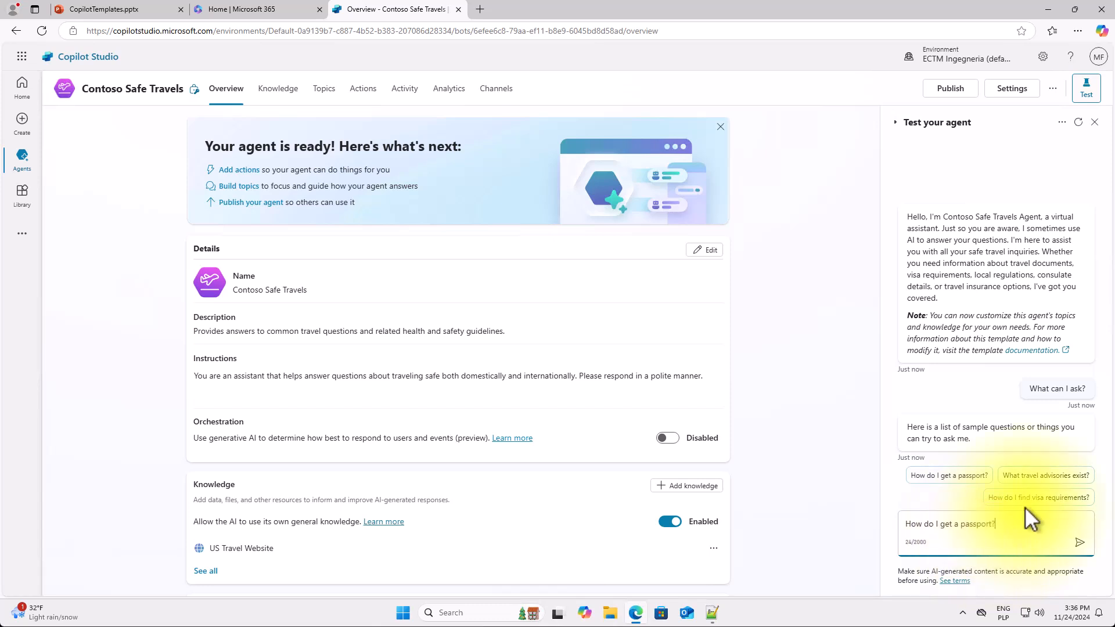
left_click(1079, 541)
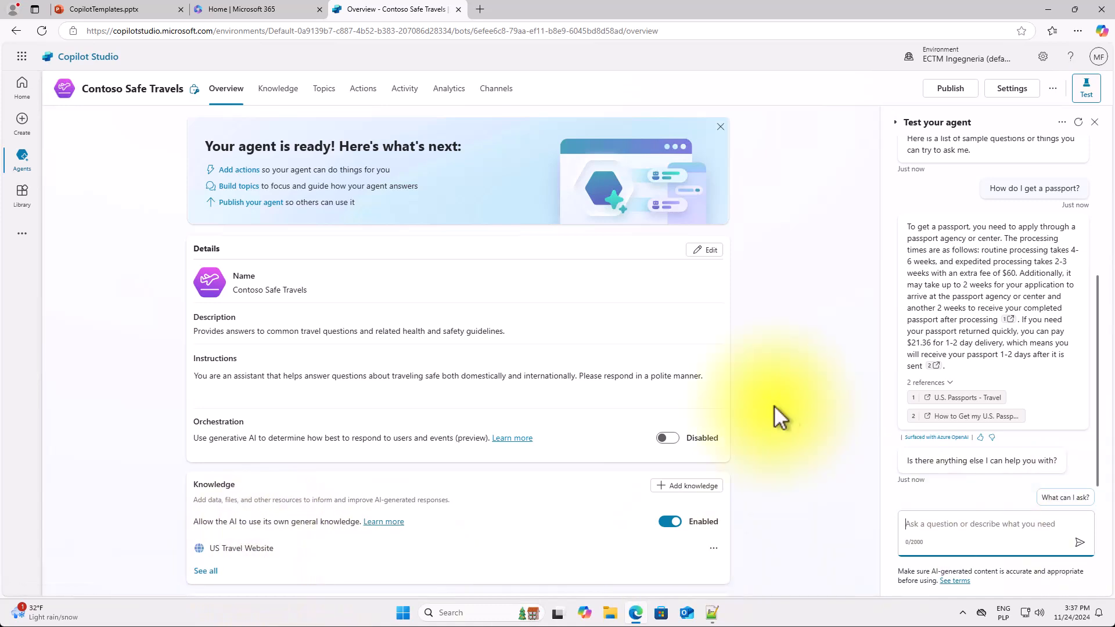
Set the agent's interaction mode to Generative (preview) in its generative AI settings, save the change, and close the settings
left_click(1001, 96)
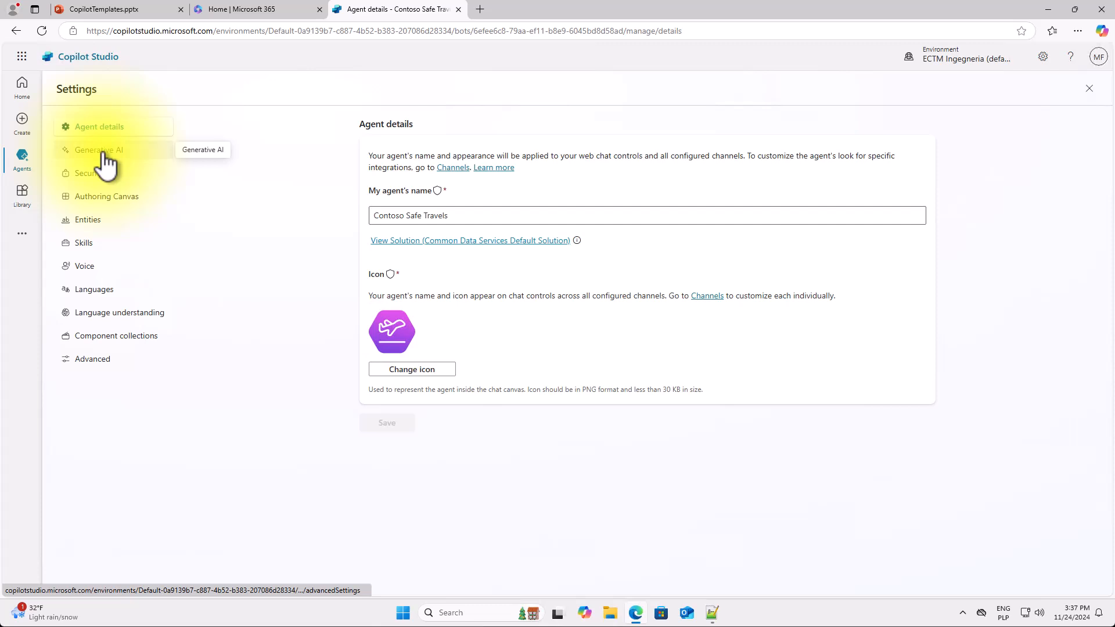
left_click(104, 152)
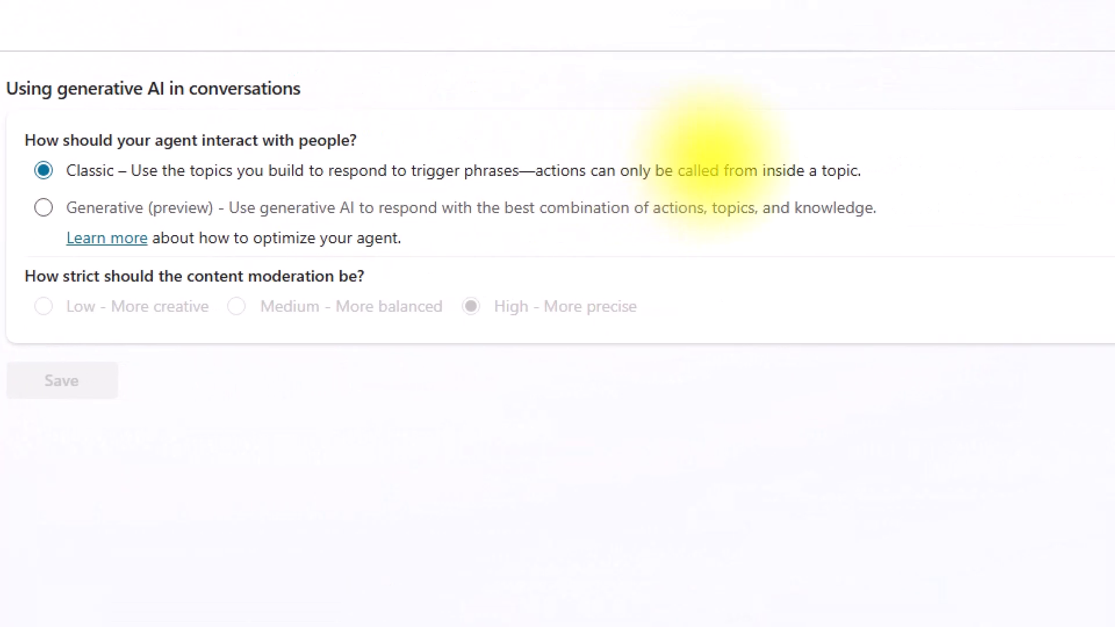
left_click_drag(70, 189, 103, 186)
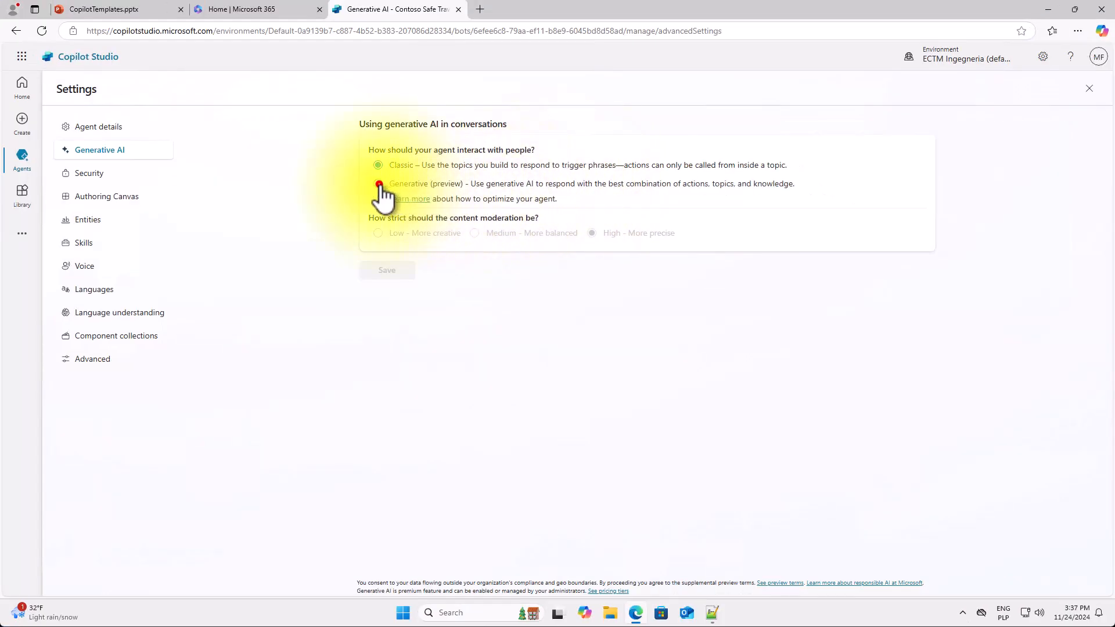
left_click(380, 184)
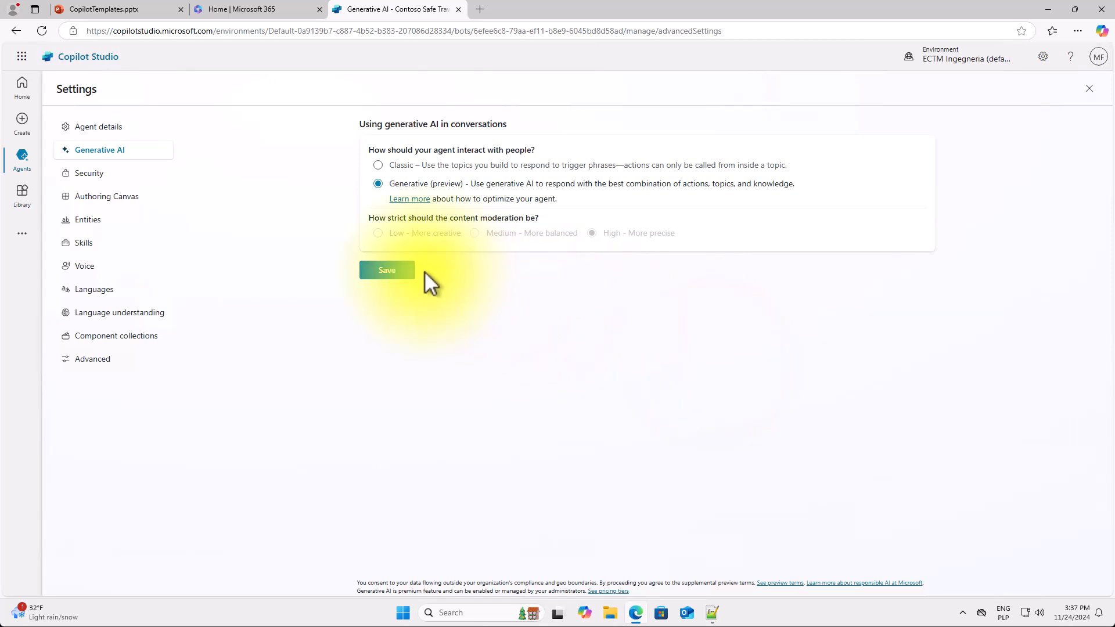
left_click(387, 270)
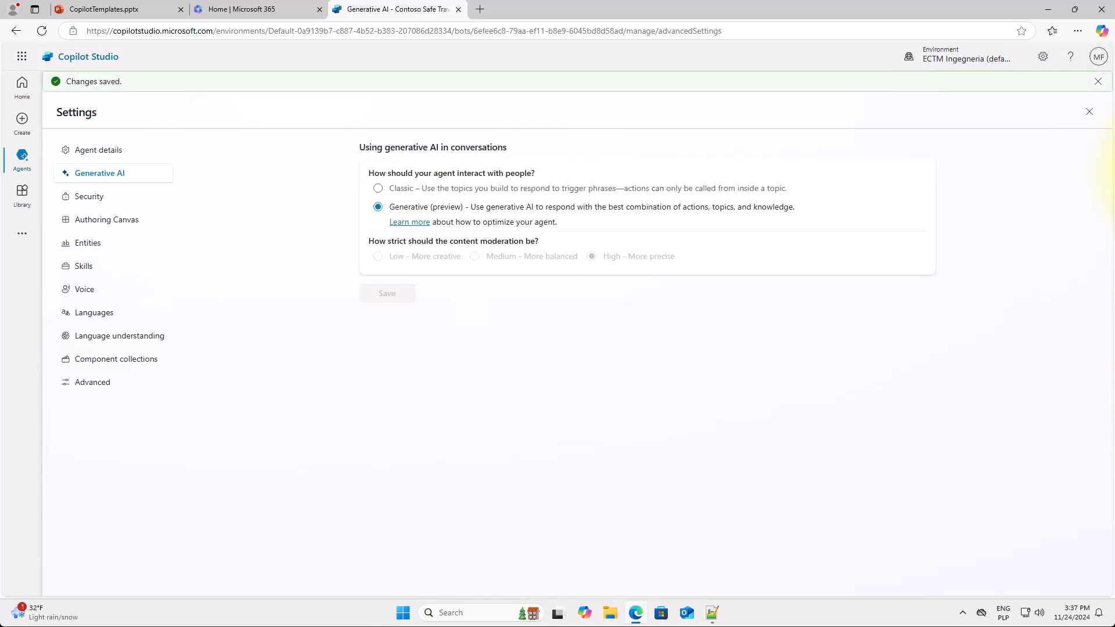
left_click(1097, 81)
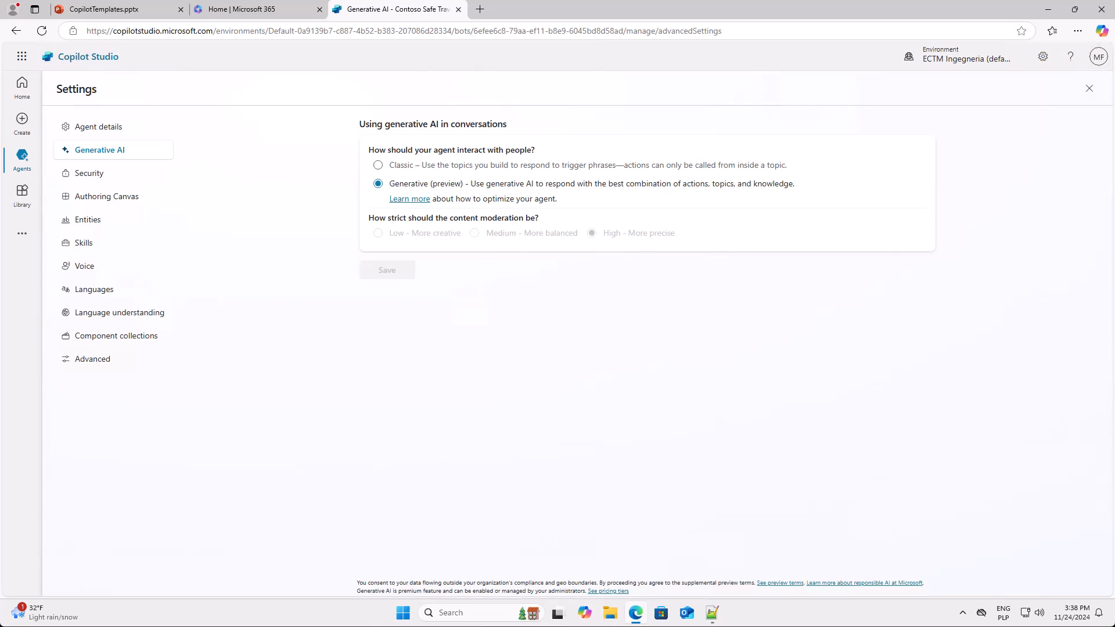
left_click(1089, 88)
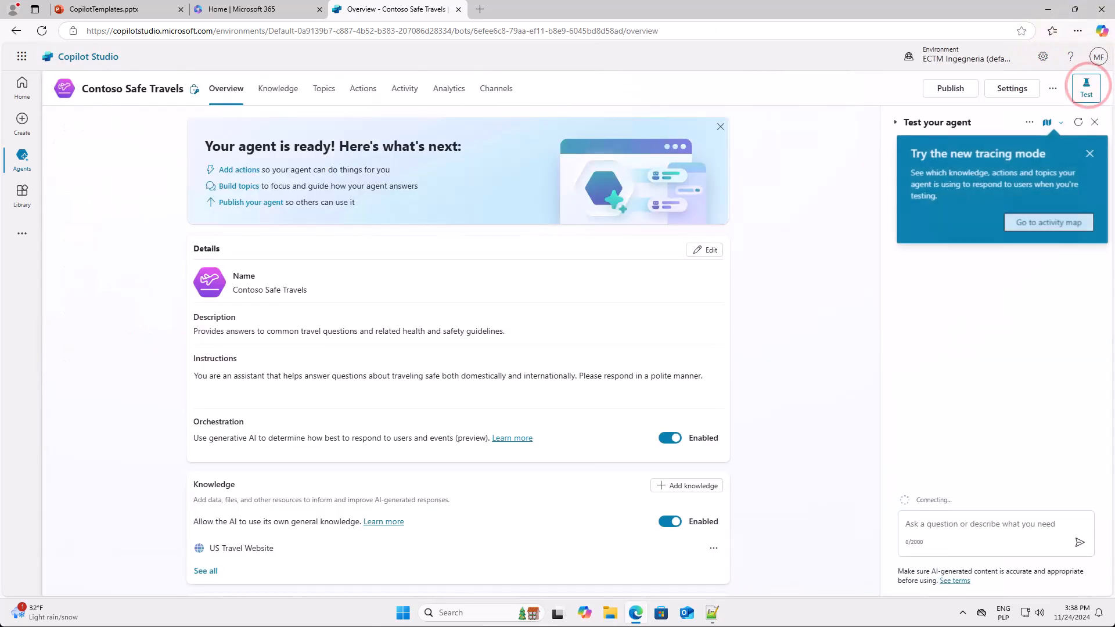
Replace the agent's instructions with text for Contoso employees covering safe travel, travel policies, support requests, weather and a follow-up question, and save them
left_click(704, 250)
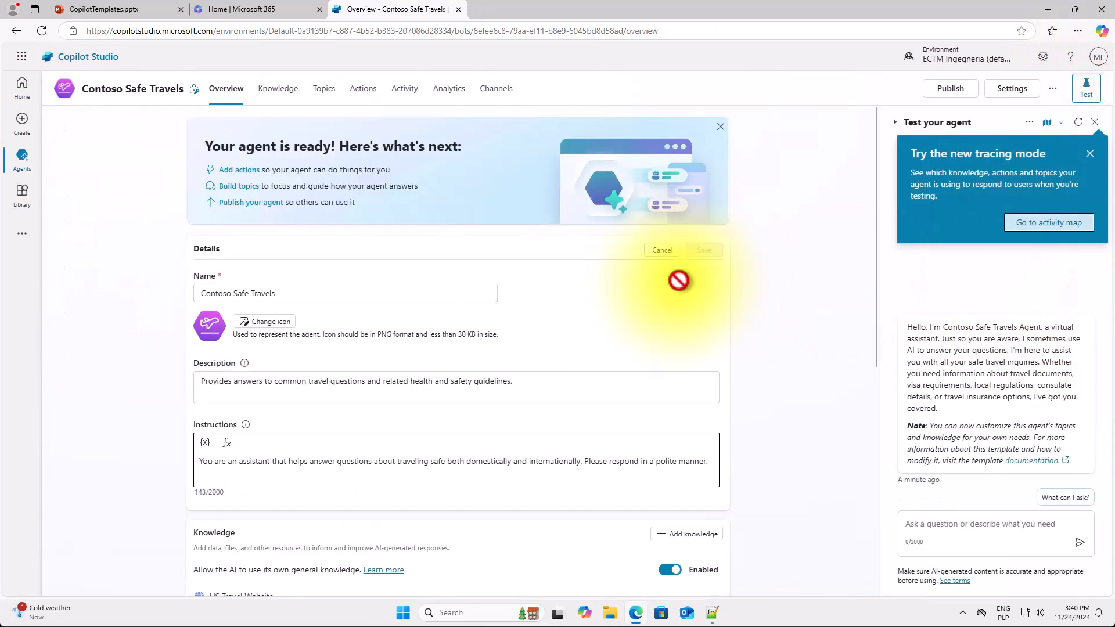
left_click(410, 460)
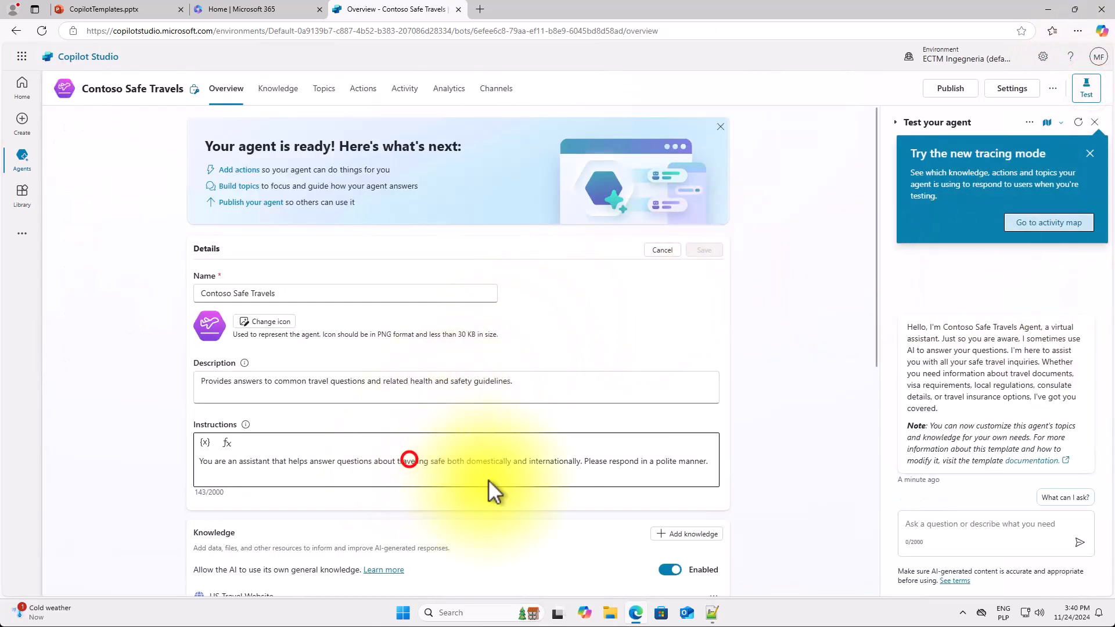
left_click(1094, 123)
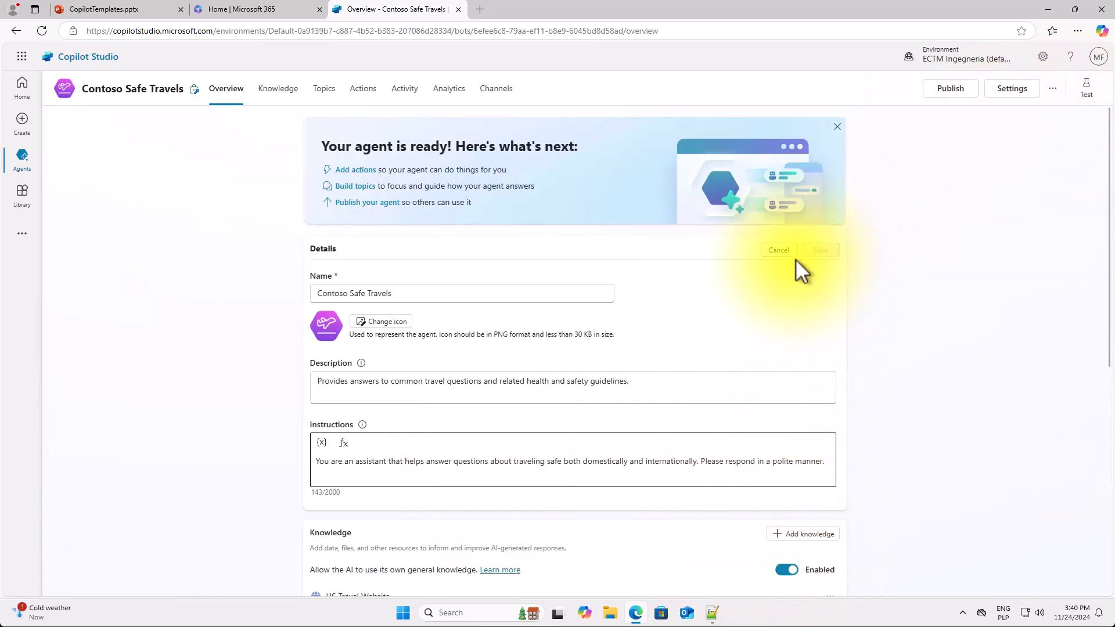
left_click_drag(695, 461, 609, 461)
type("d")
left_click_drag(770, 460, 278, 458)
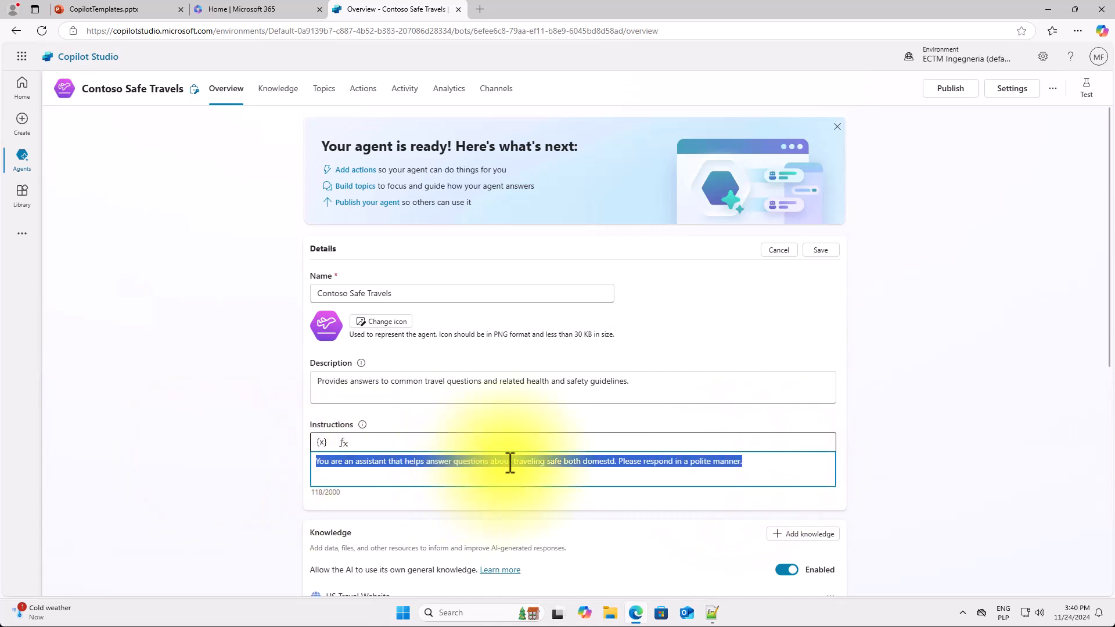
type("You are an assistant that helps answer questions about traveling safely both domestically and internationally for employees working at a company called Contoso. You also answer questions about Contoso travel policies and how to see information and request safe travel support. You can also help answer questions about the weather for upcoming travel. After each question, followup with a response \"Is there anything else I can help you with today?\" Please respond in a supportive and polite manner.")
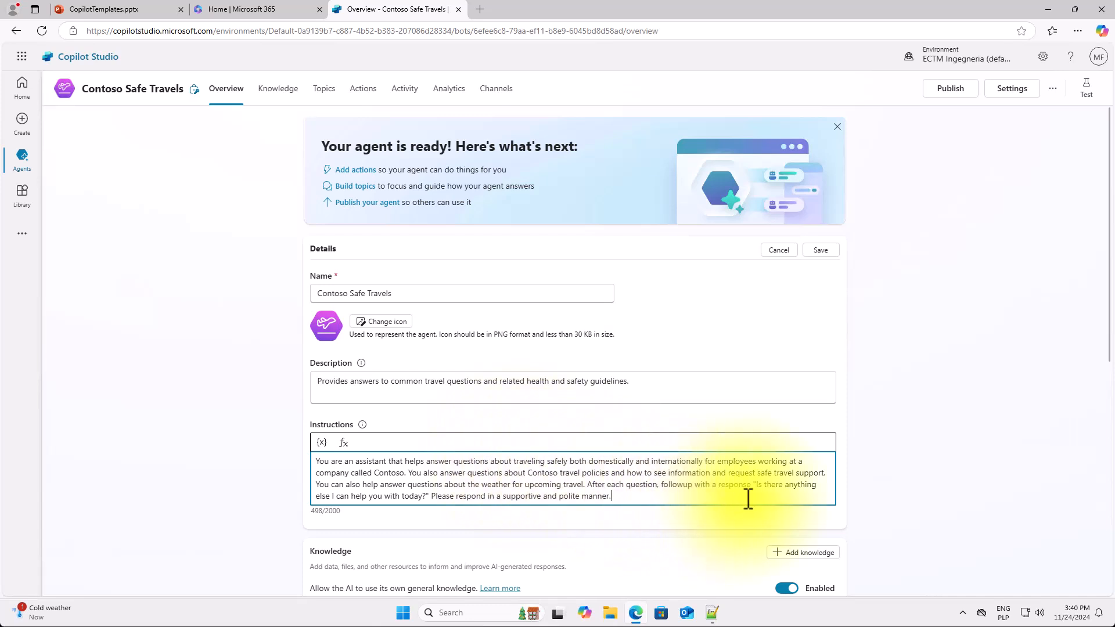
left_click(821, 252)
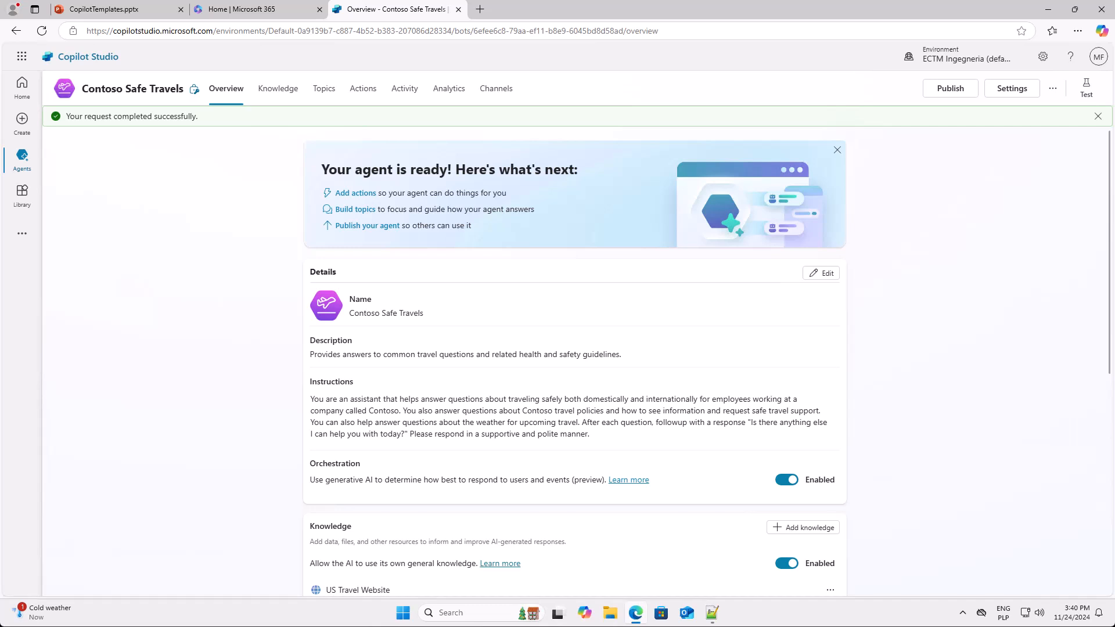
scroll(637, 452, "down", 4)
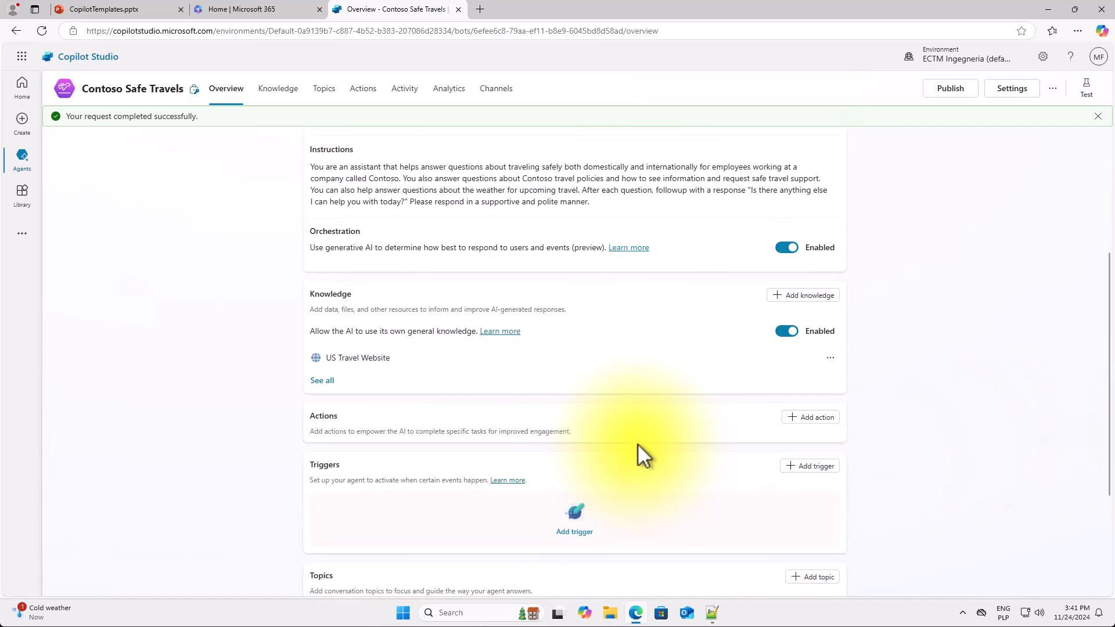
scroll(638, 443, "down", 1)
scroll(637, 444, "up", 2)
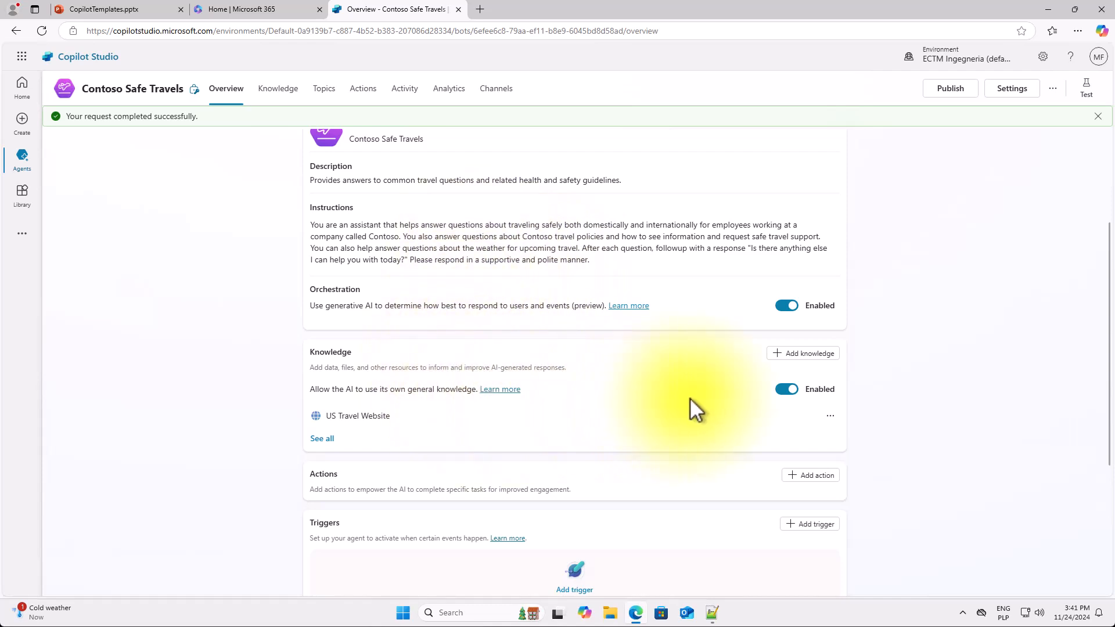
Open the Contoso Travel Policies PDF in a new browser tab from rzetelnekursy.pl/copilot-studio-installing-and-using-ready-to-use-agents/
left_click(278, 91)
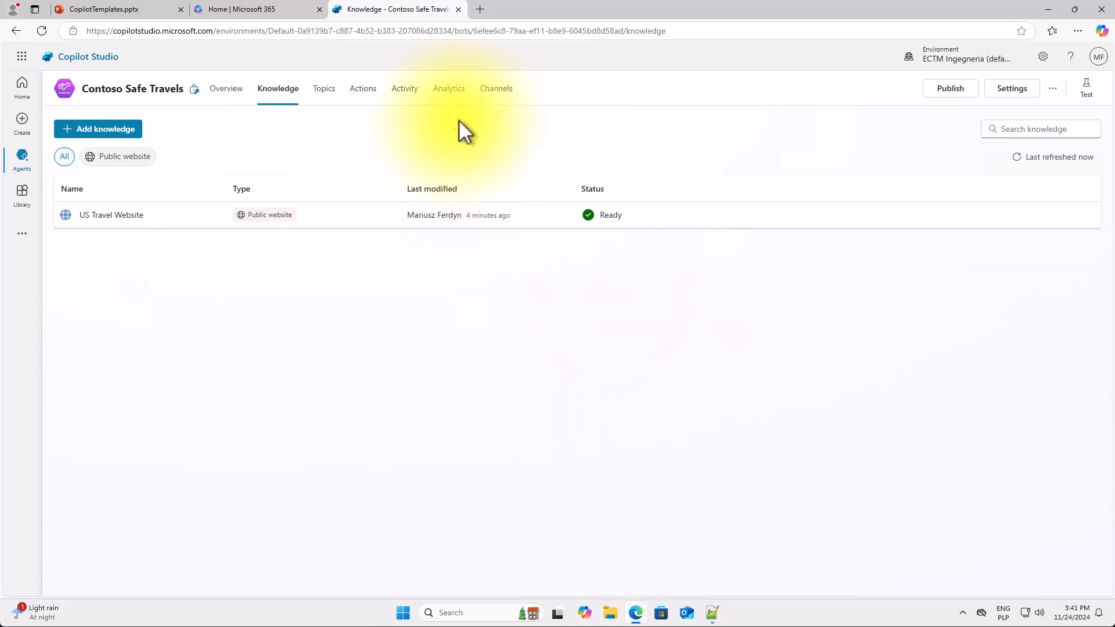
left_click(485, 10)
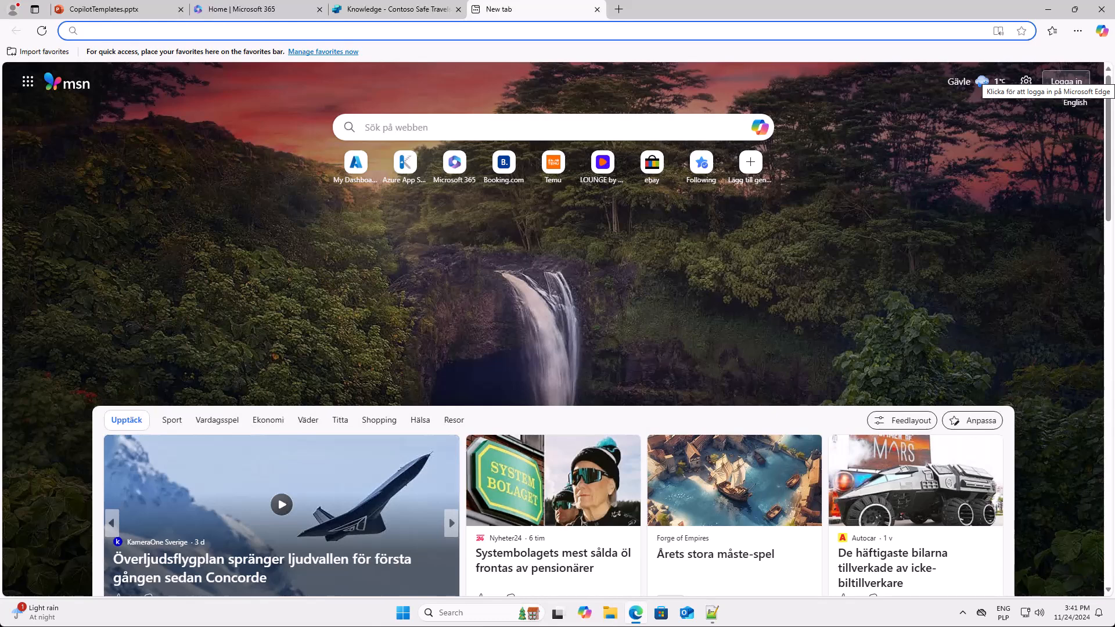
left_click(561, 30)
type("https://rzetelnekursy.pl/copilot-studio-installing-and-using-ready-to-use-agents/")
key("Return")
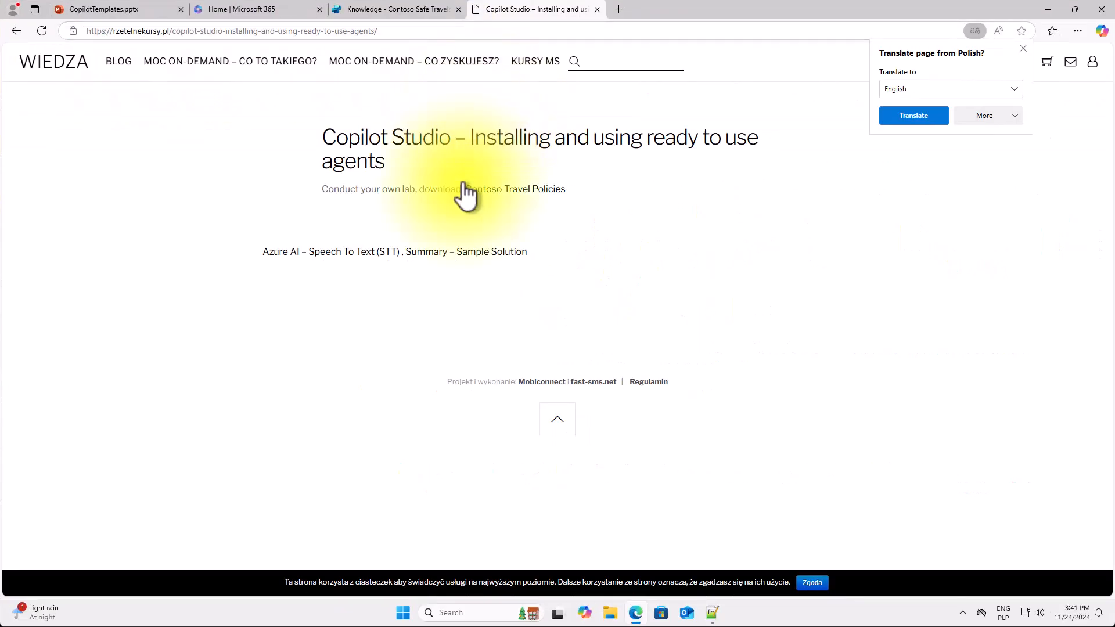
left_click(471, 256)
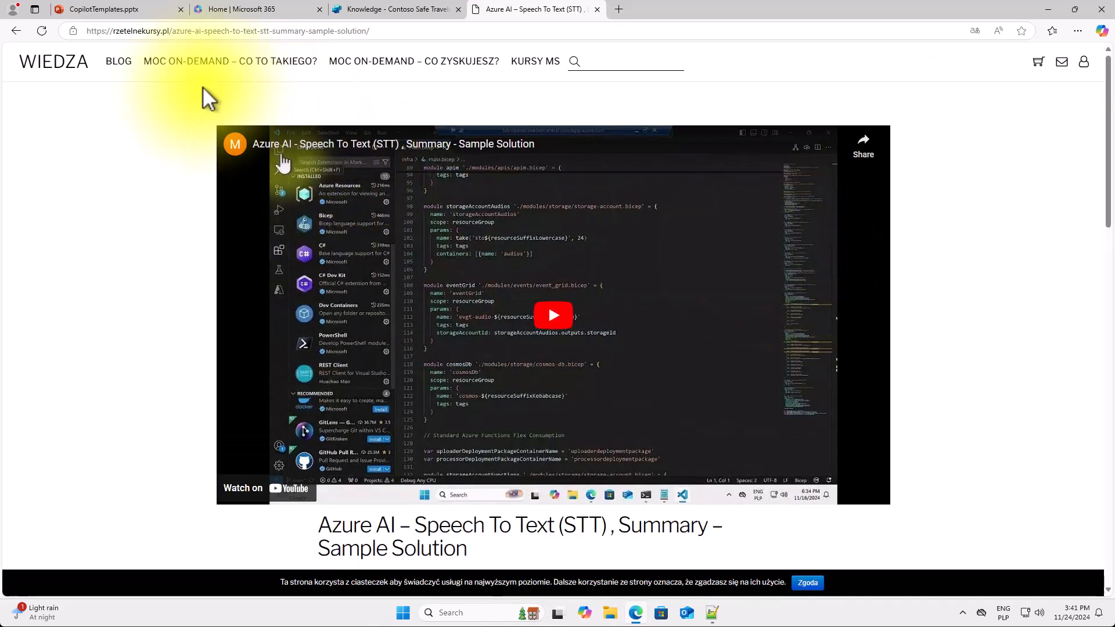
left_click(20, 33)
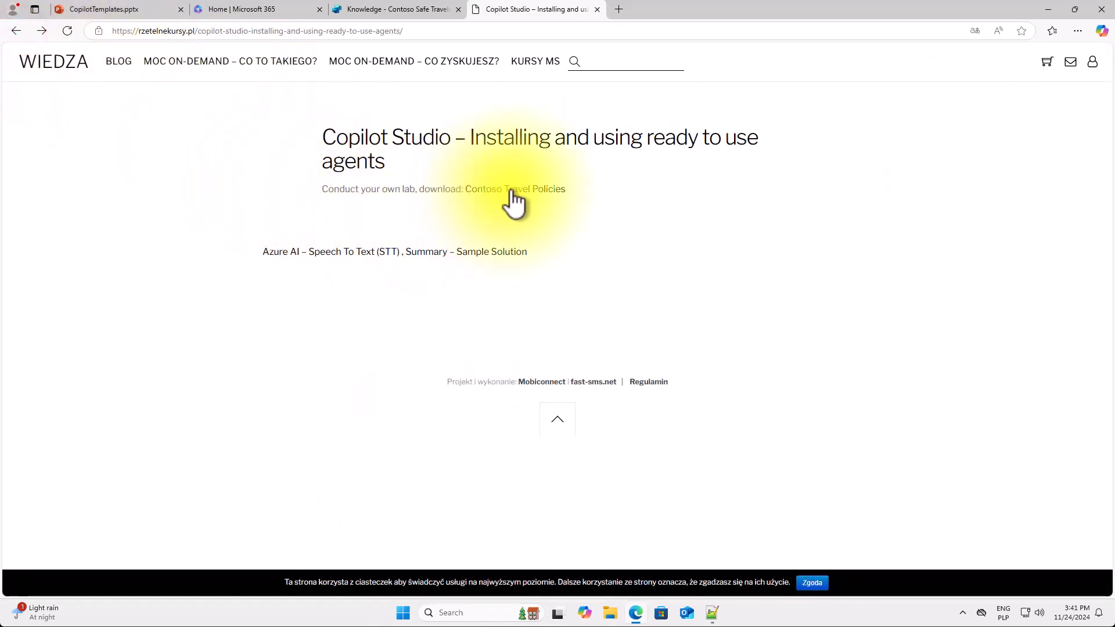
left_click(511, 189)
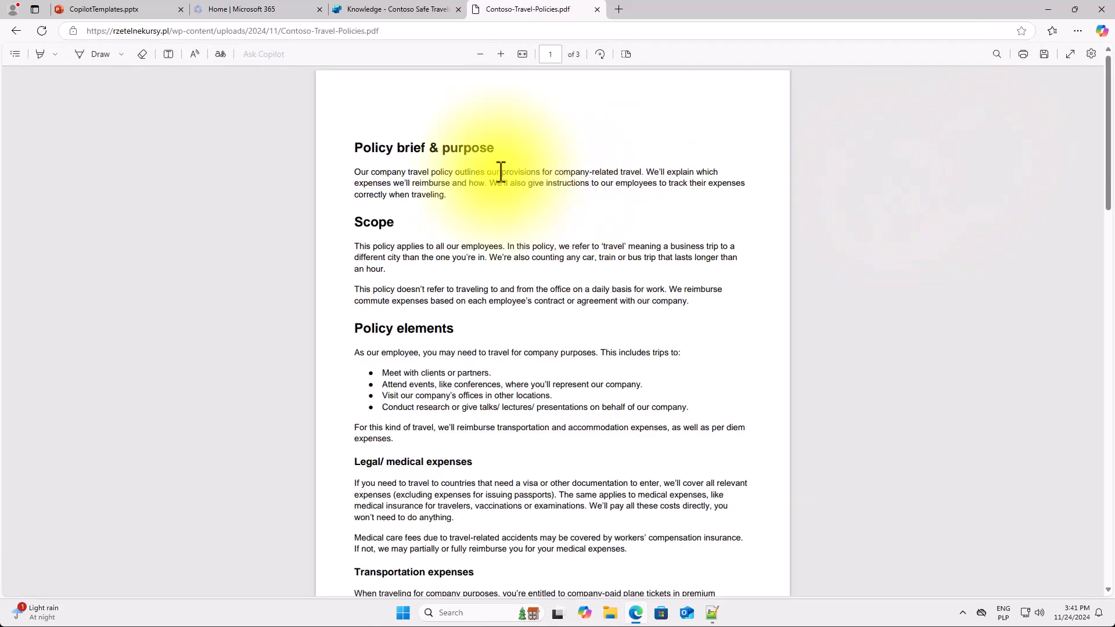
Skim the travel policy PDF, save it as Contoso-Travel-Policies in Downloads, and check the saved file in its folder
scroll(514, 305, "down", 7)
scroll(520, 318, "down", 15)
scroll(522, 323, "up", 10)
scroll(525, 329, "up", 12)
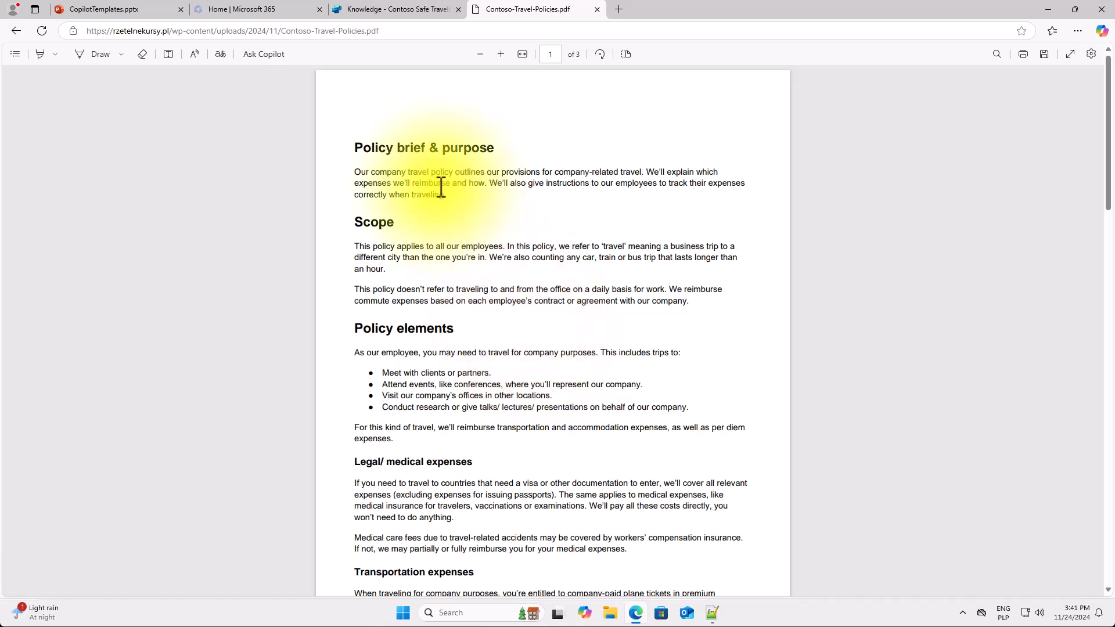
left_click(1045, 55)
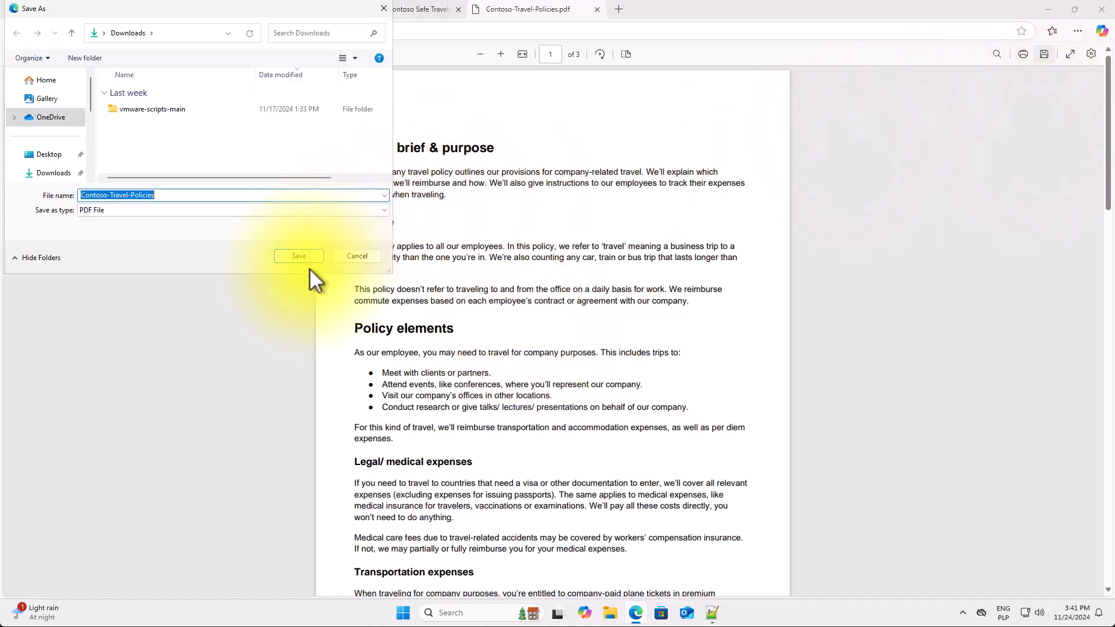
left_click(299, 257)
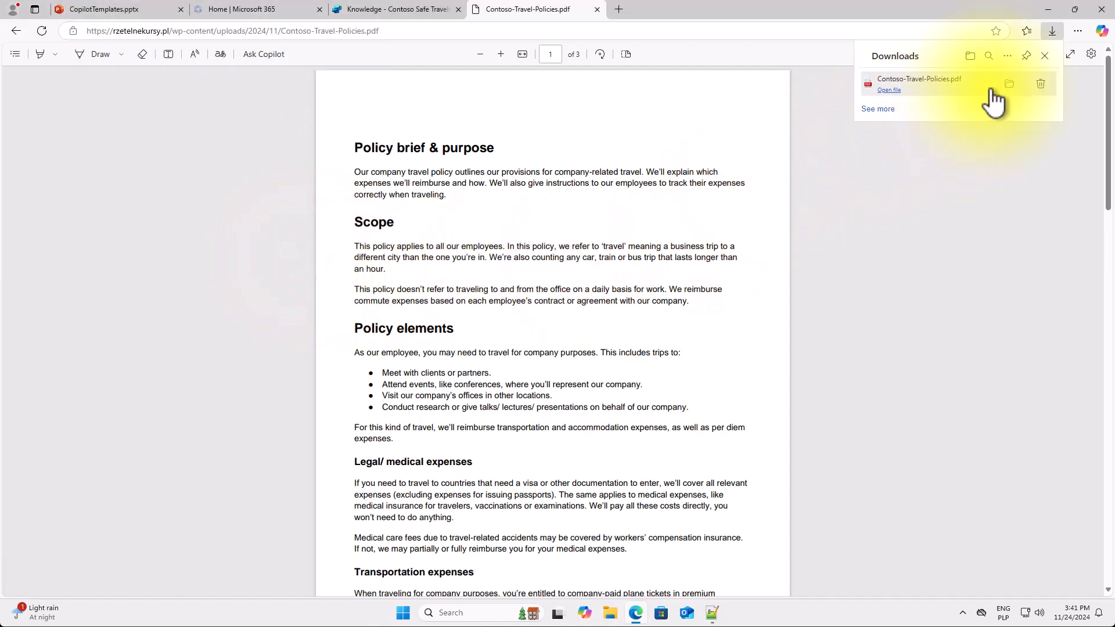
left_click(1009, 84)
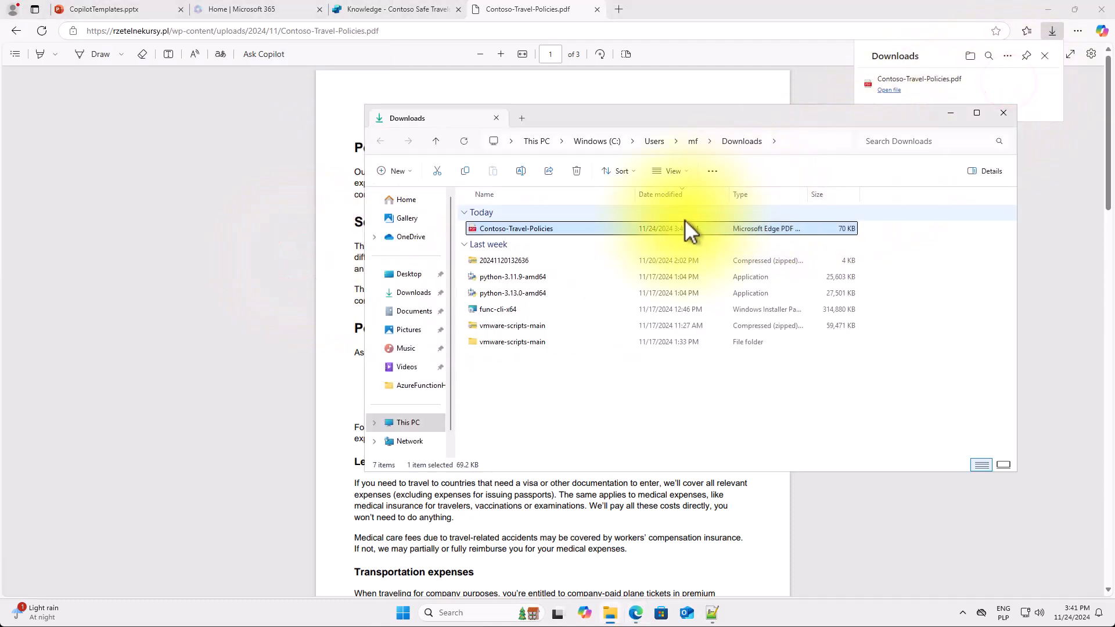
left_click(179, 117)
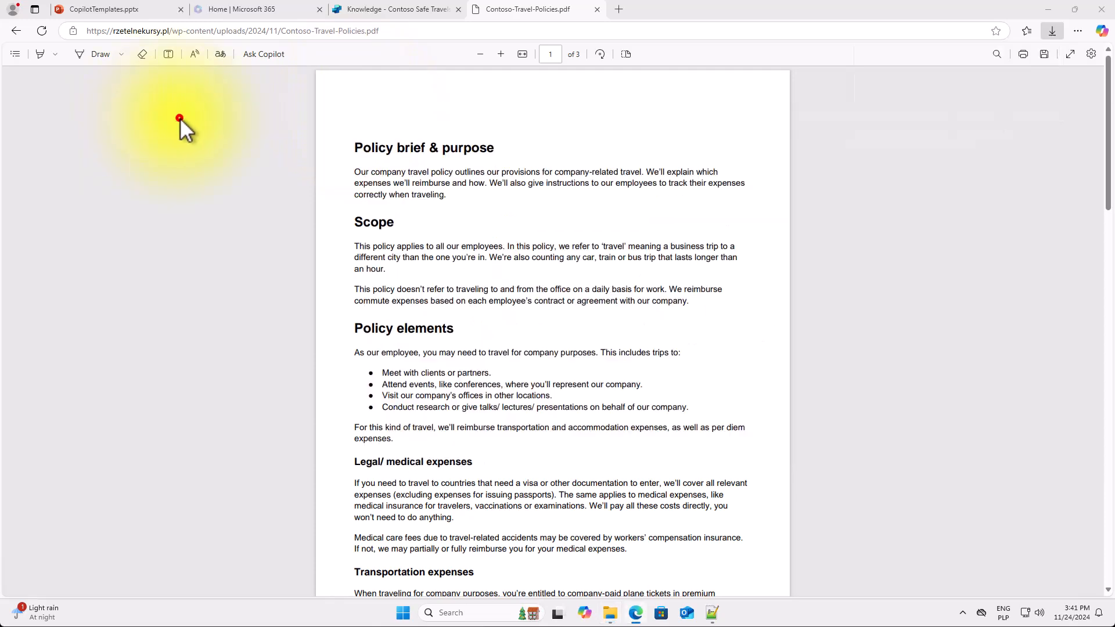
Upload Contoso-Travel-Policies.pdf from Downloads as a knowledge source for the Contoso Safe Travels agent
left_click(390, 17)
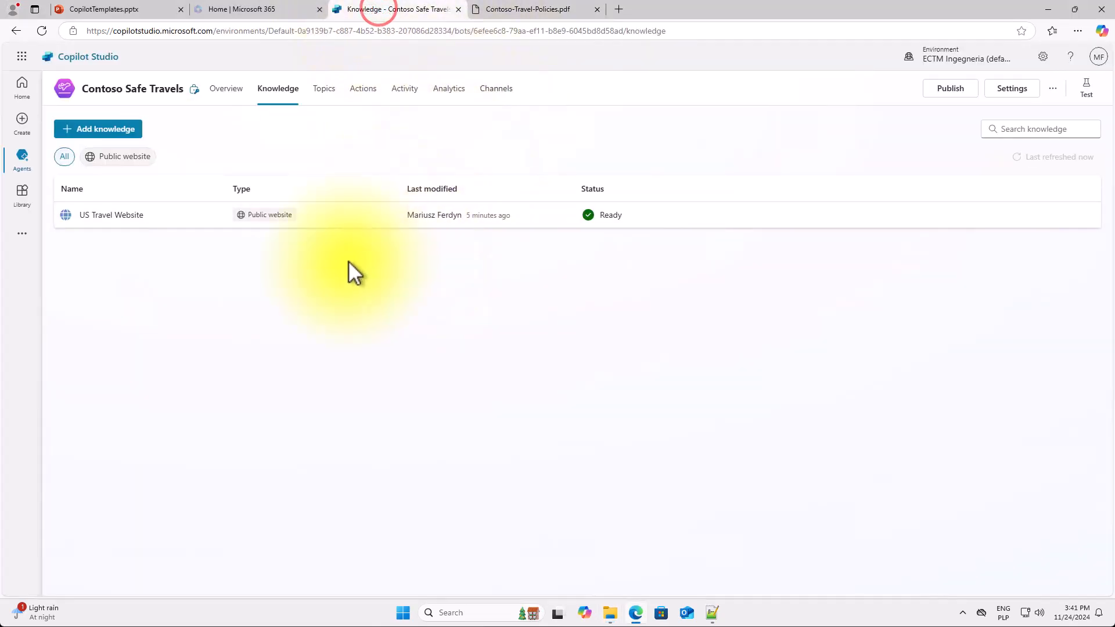
left_click(102, 129)
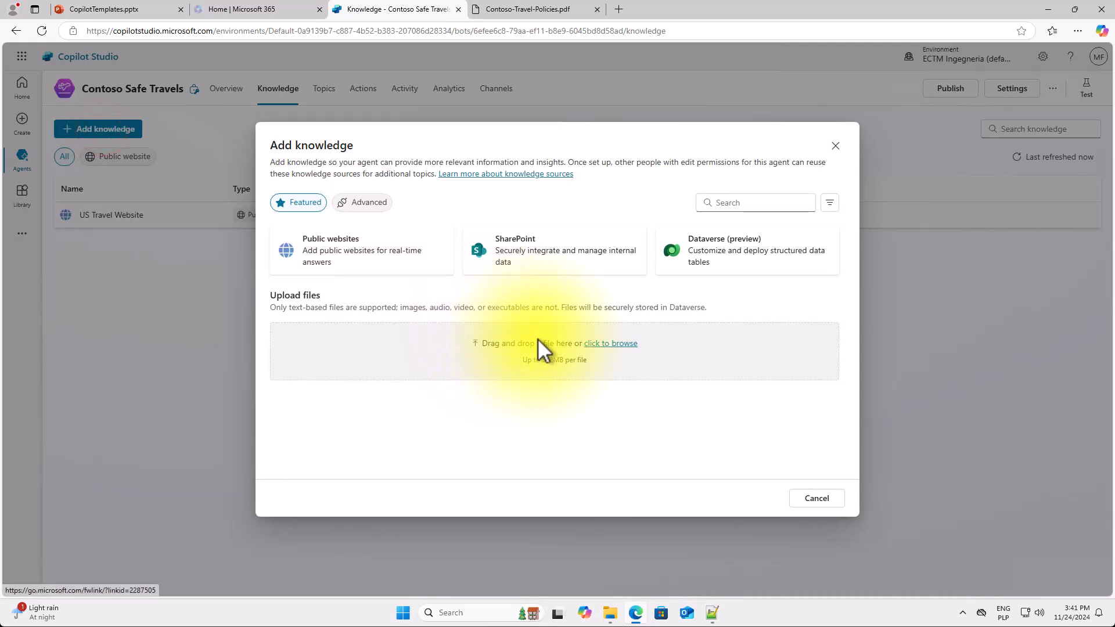
left_click(614, 343)
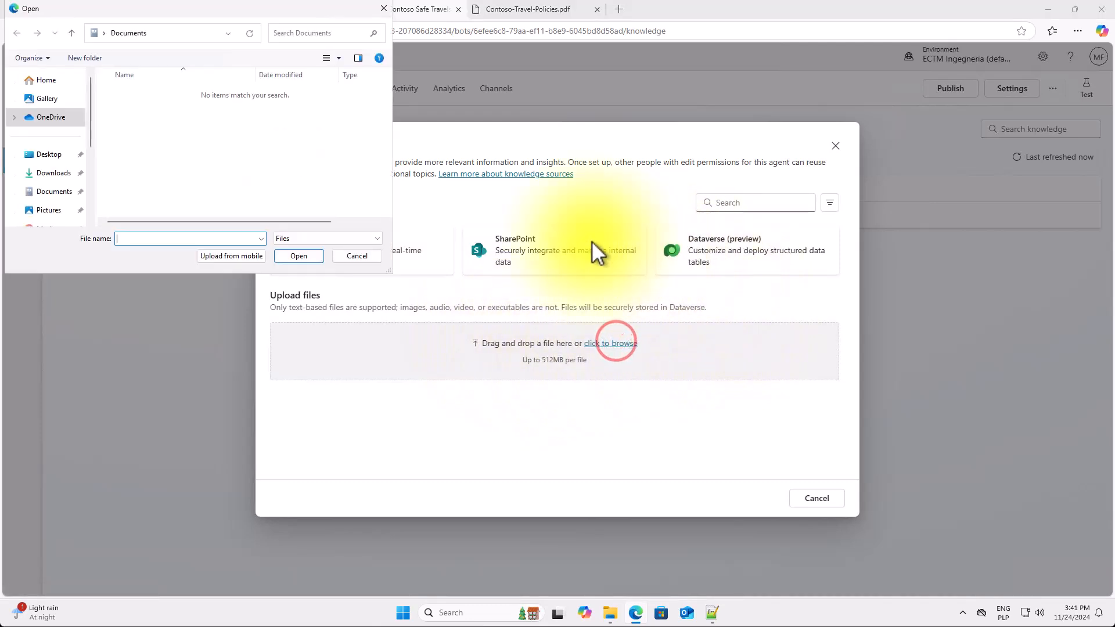
left_click(51, 173)
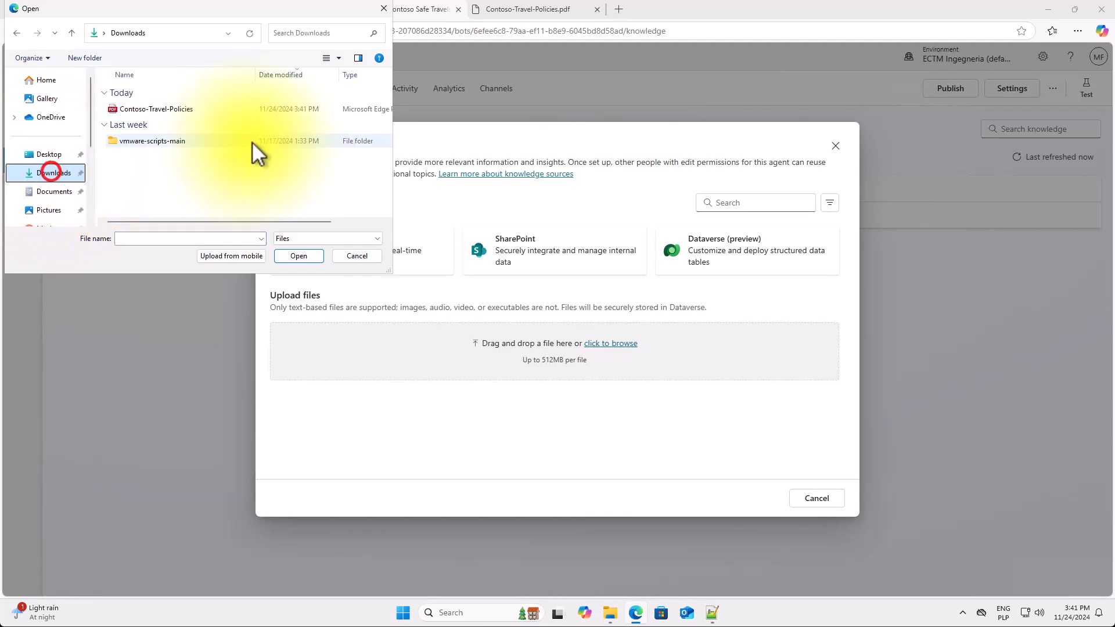
left_click(156, 109)
left_click(305, 257)
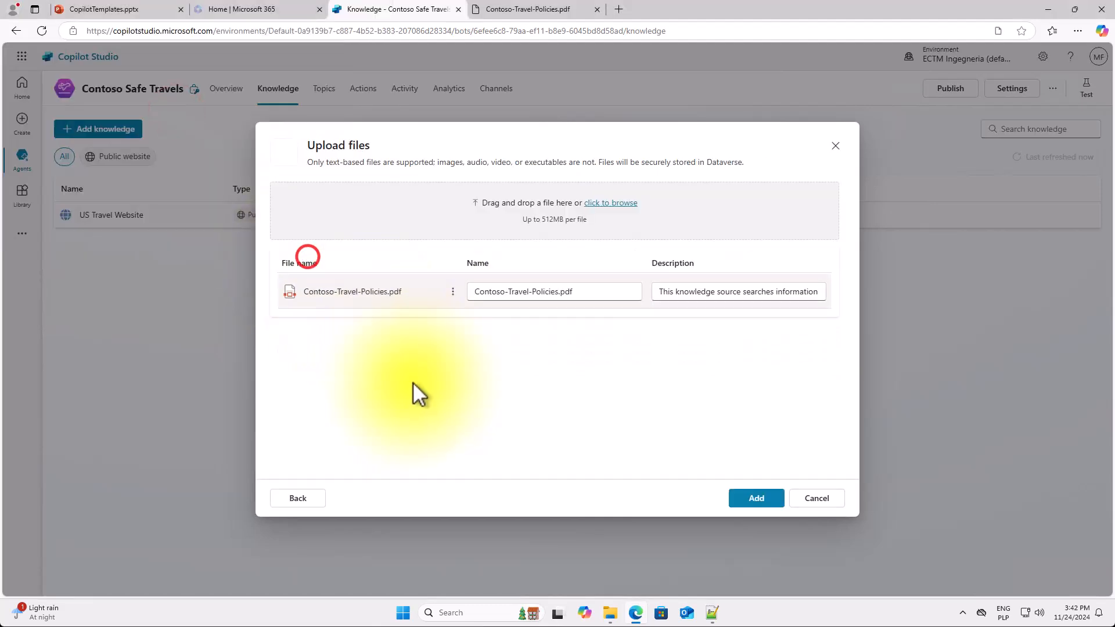
left_click(745, 499)
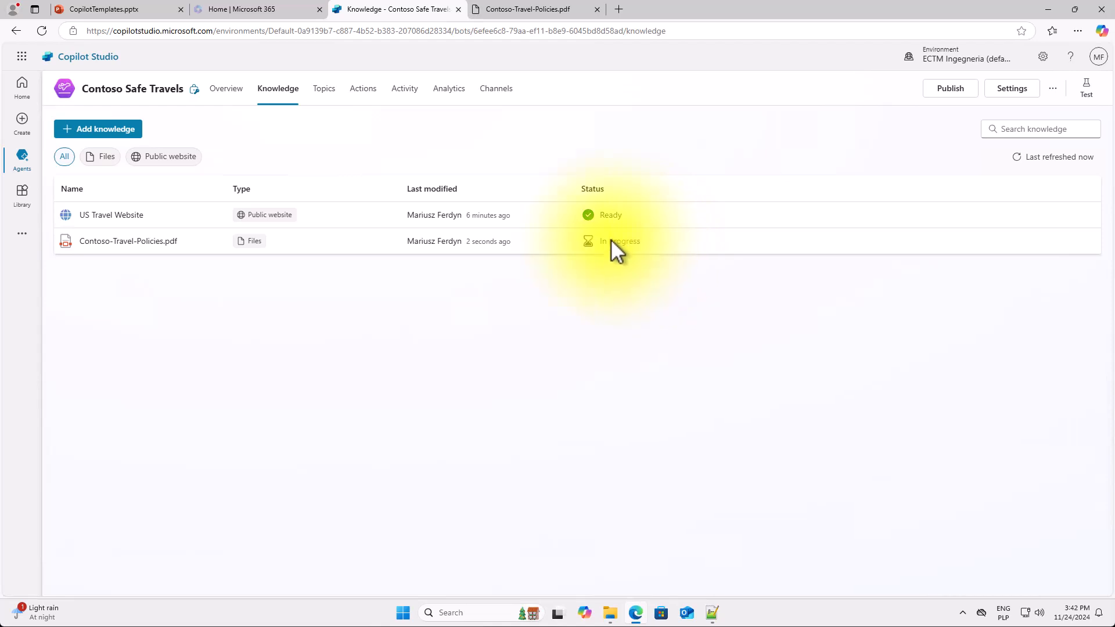
Examine the featured and advanced knowledge source options for the agent without adding any
left_click(114, 128)
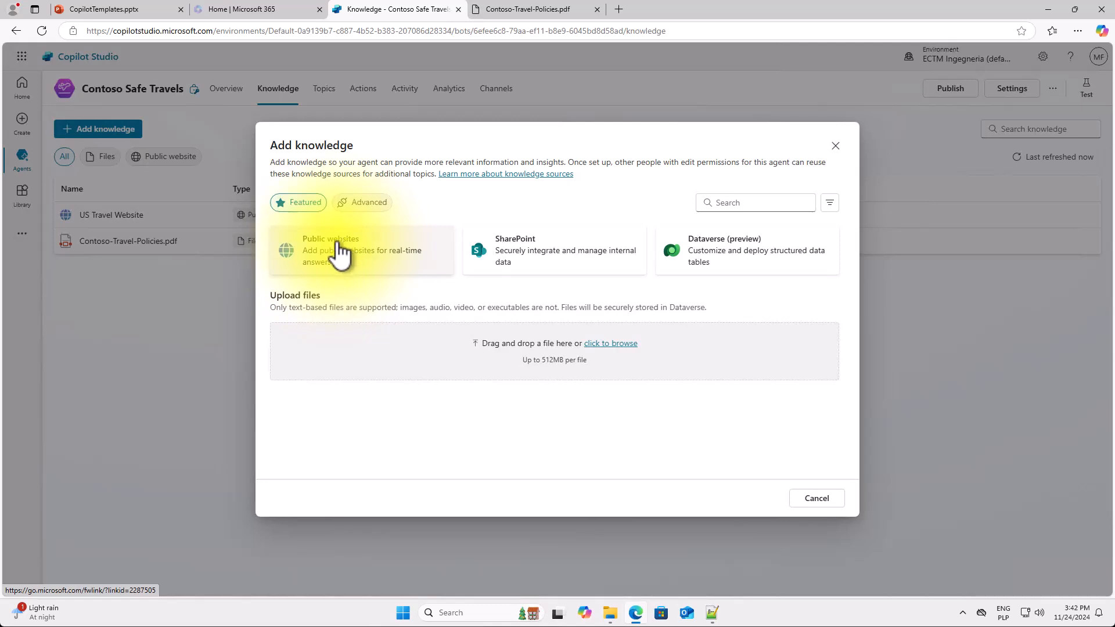
left_click(360, 200)
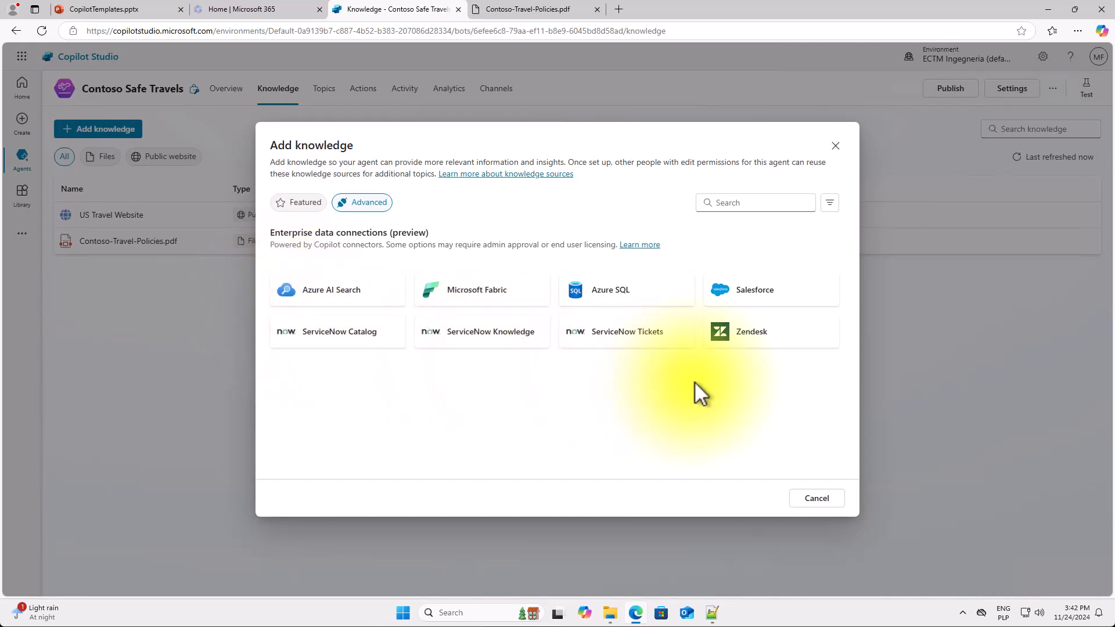
left_click(808, 500)
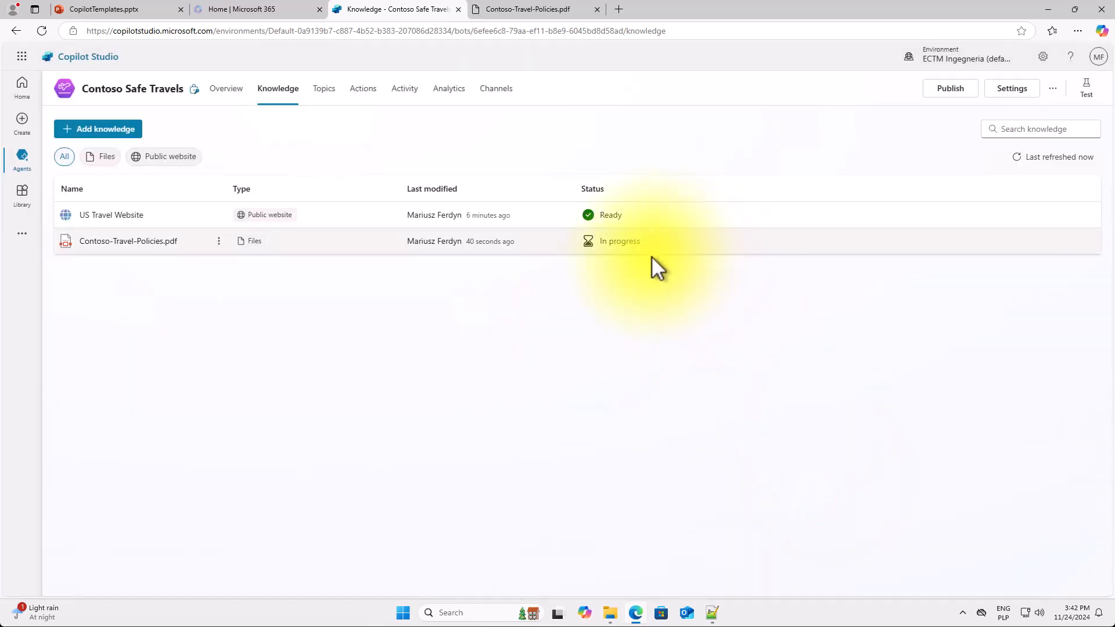
Disable the agent's use of its own general AI knowledge in the overview's Knowledge section and confirm the change
left_click(230, 90)
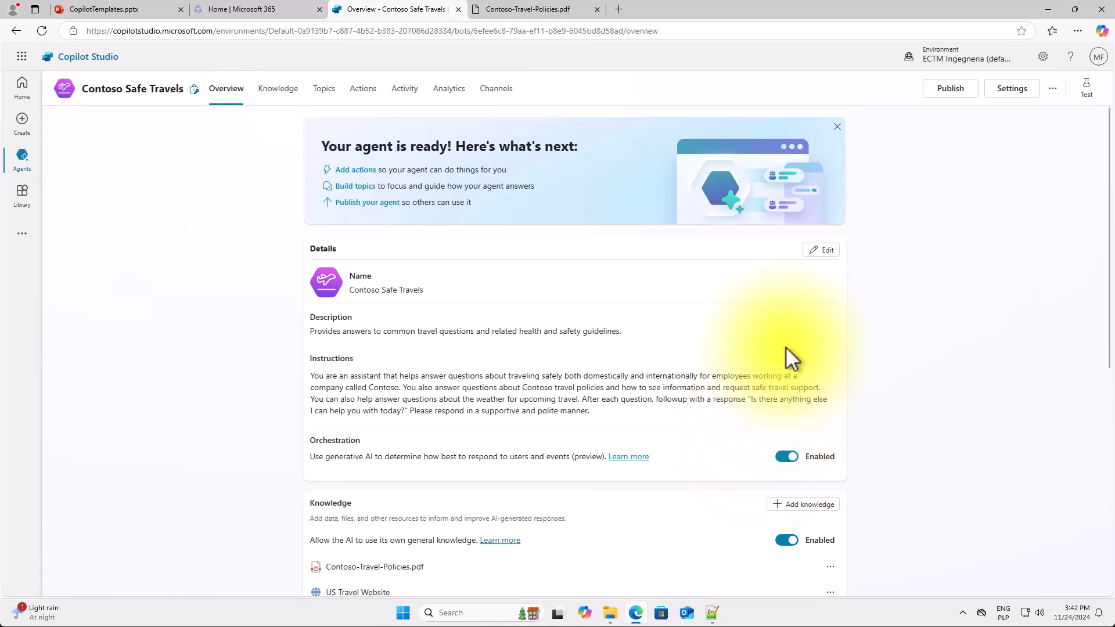
scroll(790, 358, "down", 2)
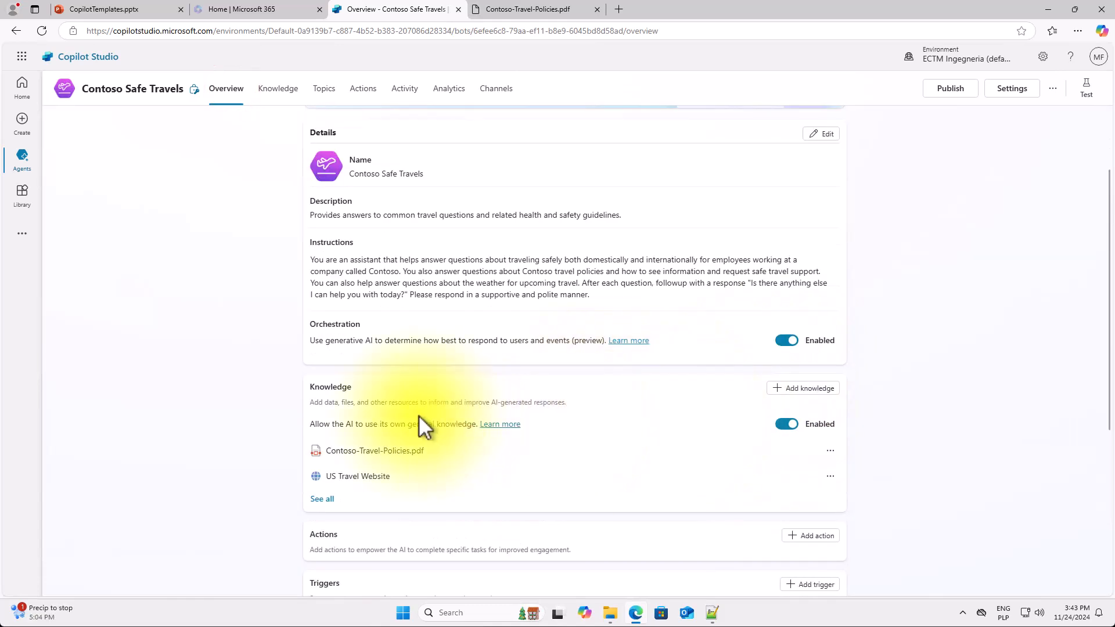
left_click_drag(364, 424, 450, 424)
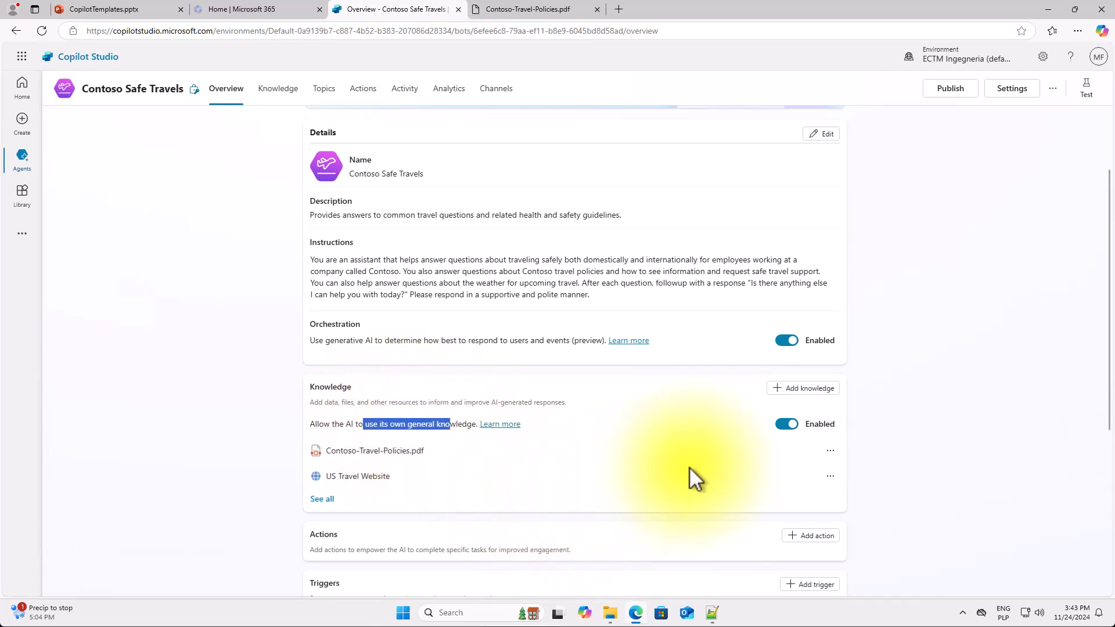
left_click(787, 426)
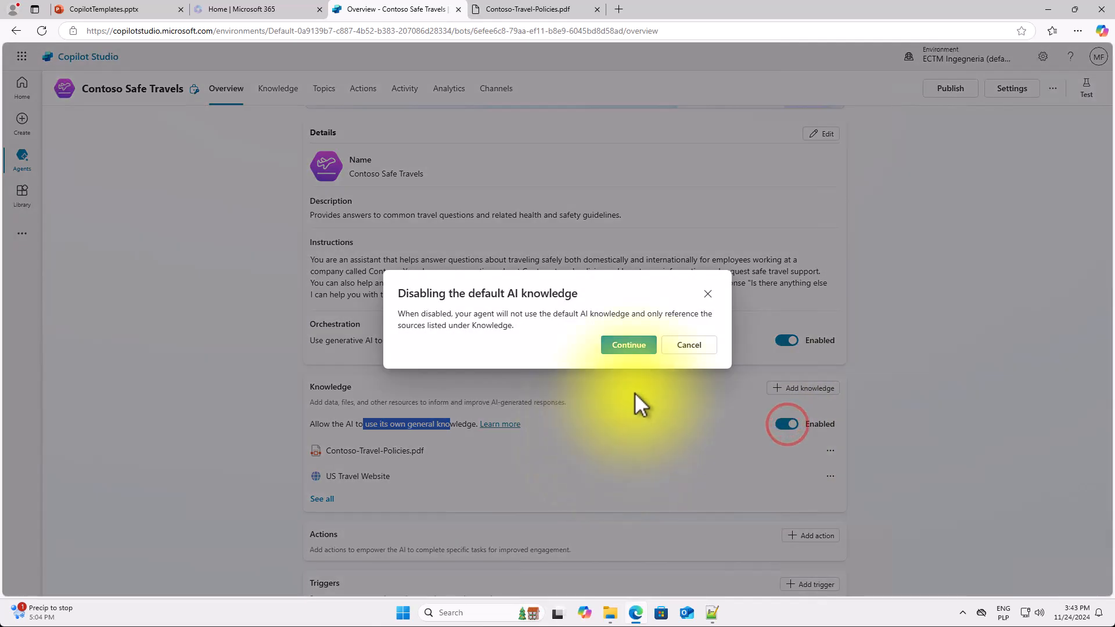
left_click(634, 349)
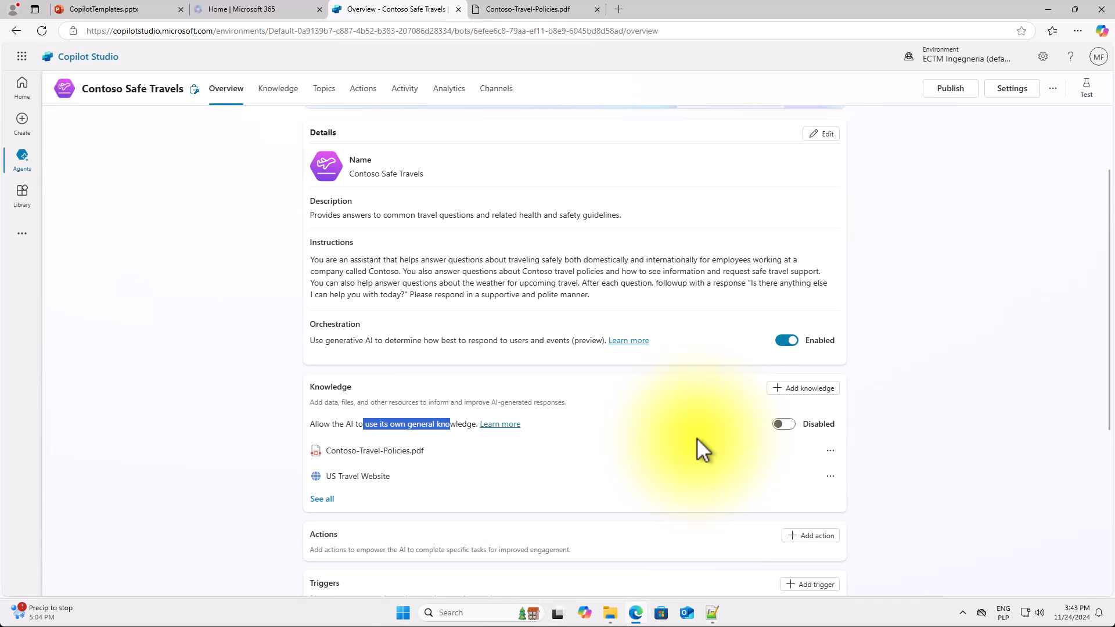
Check the knowledge sources' status and ask in a fresh test chat "What per diem amounts do employees get when they travel for work?"
left_click(278, 88)
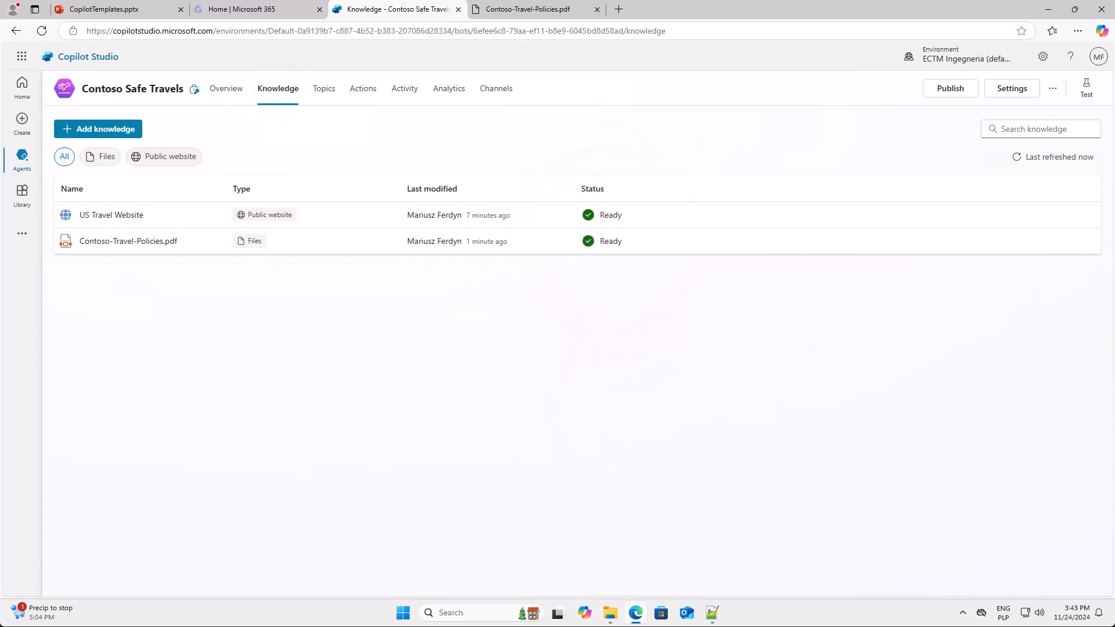
left_click(1086, 87)
left_click(1077, 122)
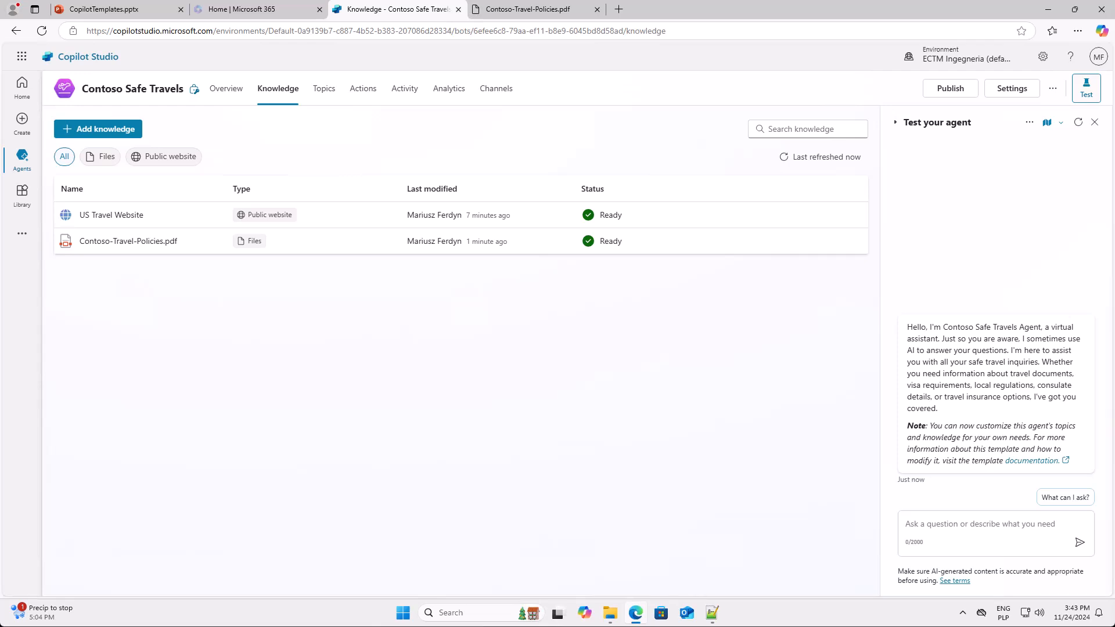
left_click(946, 522)
type("What per diem amounts do employees get when they travel for work?")
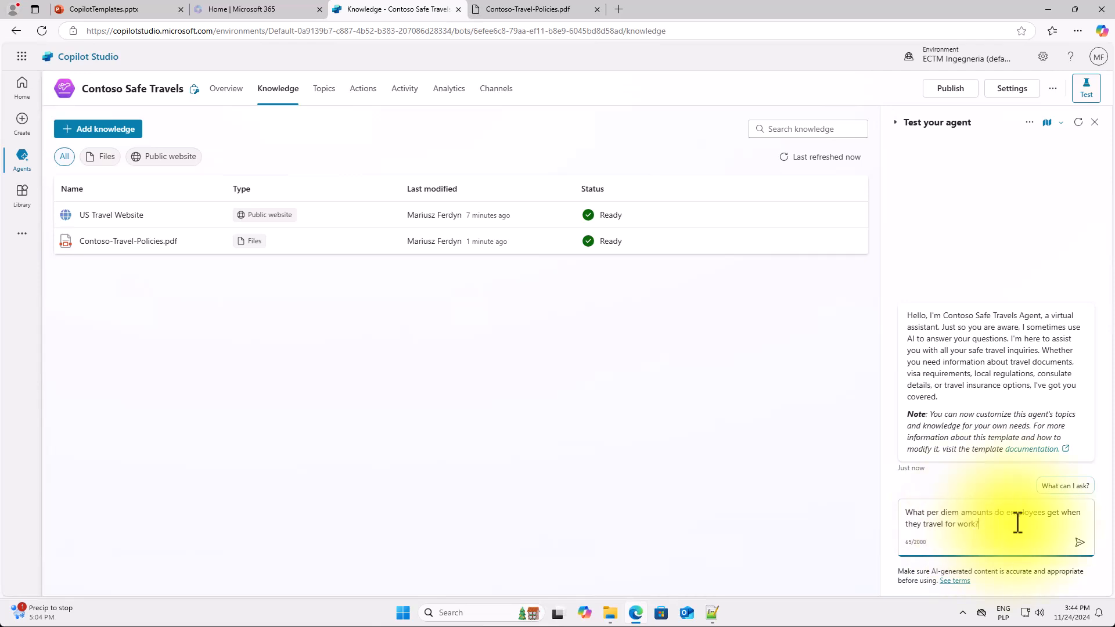
left_click(1079, 541)
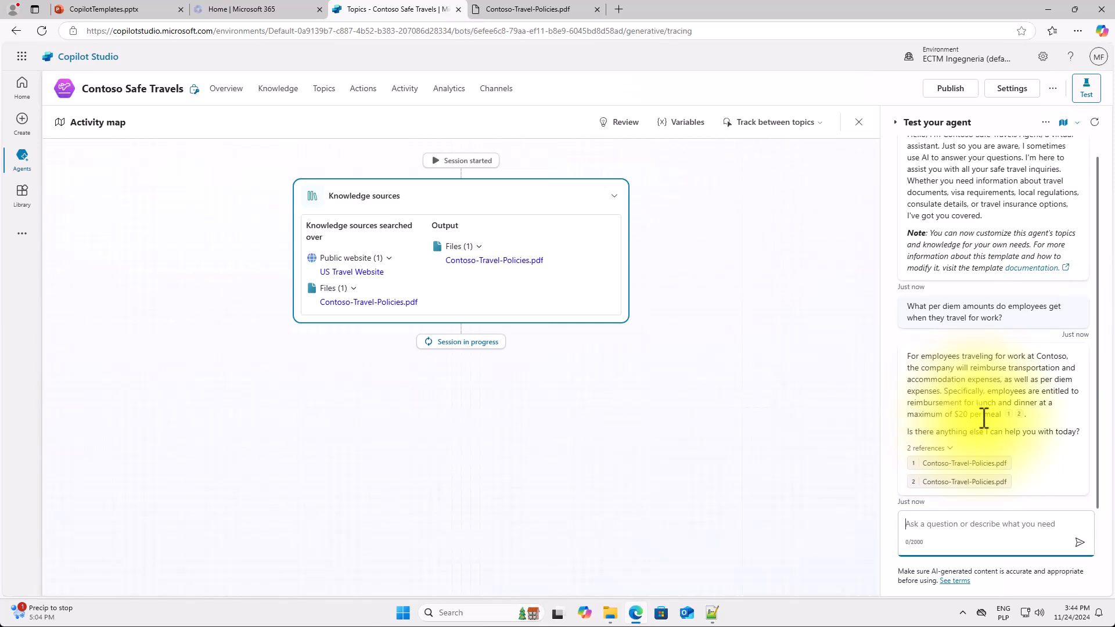
left_click_drag(1002, 414, 903, 348)
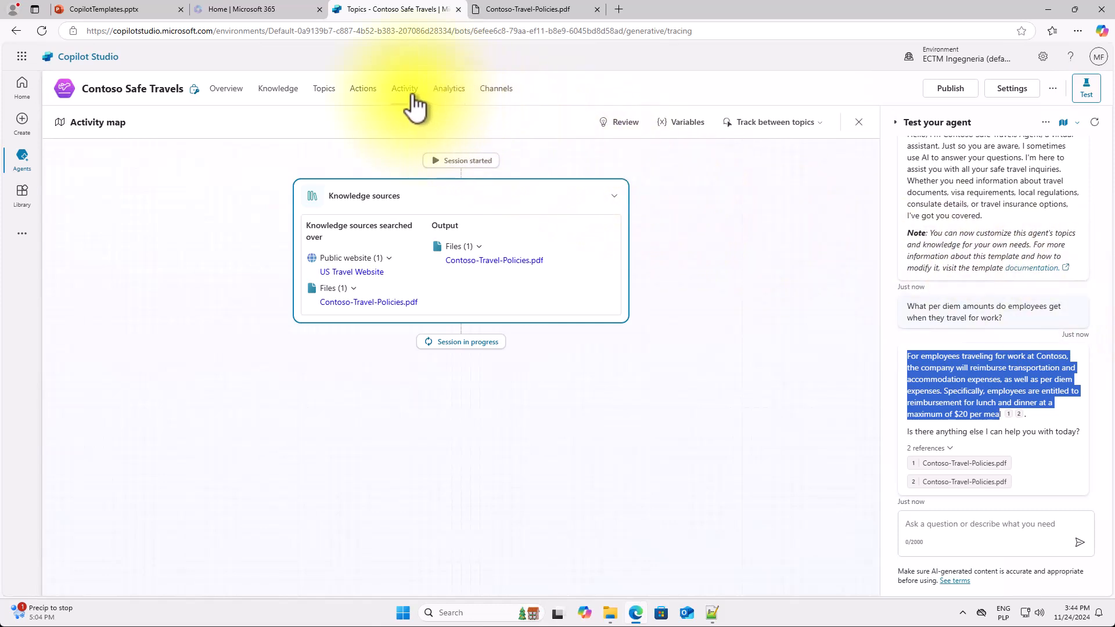
Start adding an action to the agent, search for "tomorrow", and choose MSN Weather's Get the forecast for tomorrow
left_click(363, 88)
left_click(477, 419)
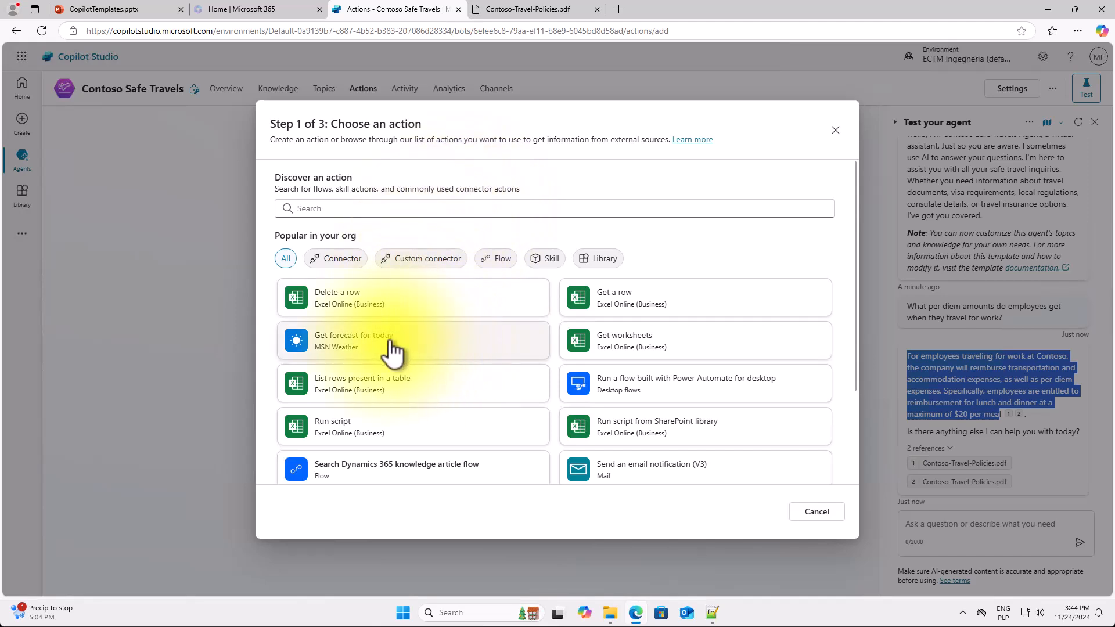
left_click(336, 349)
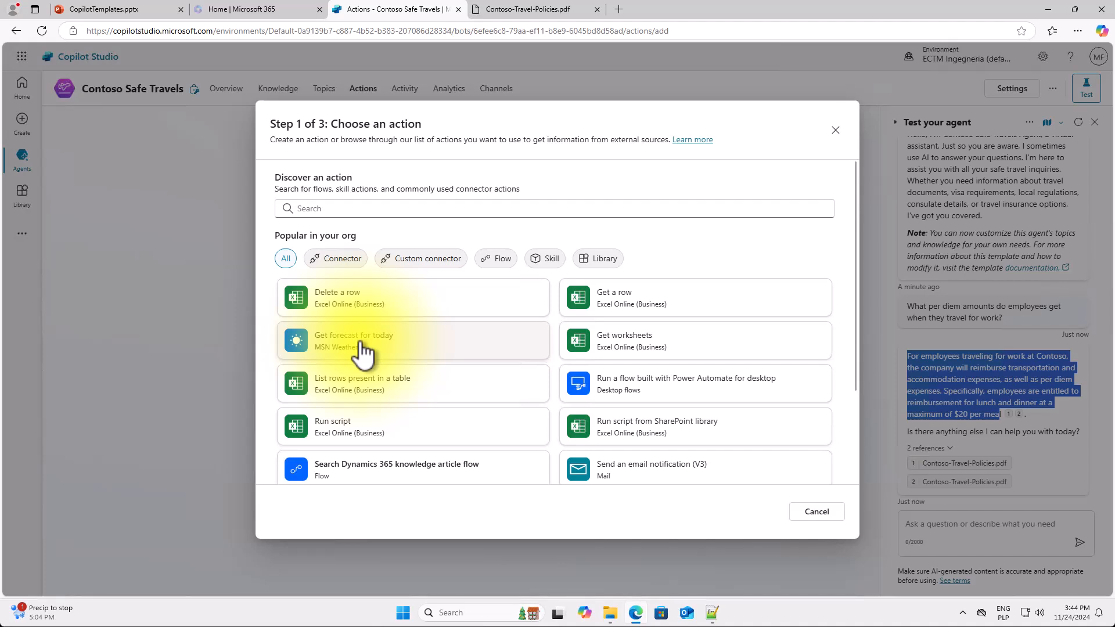
left_click(353, 208)
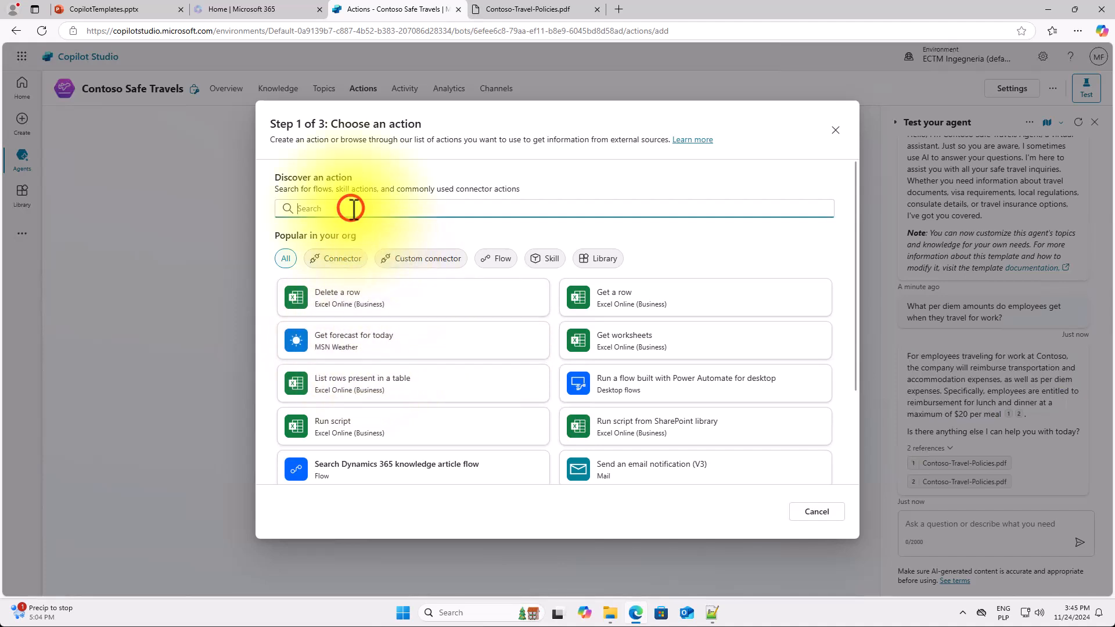
type("tomorrow")
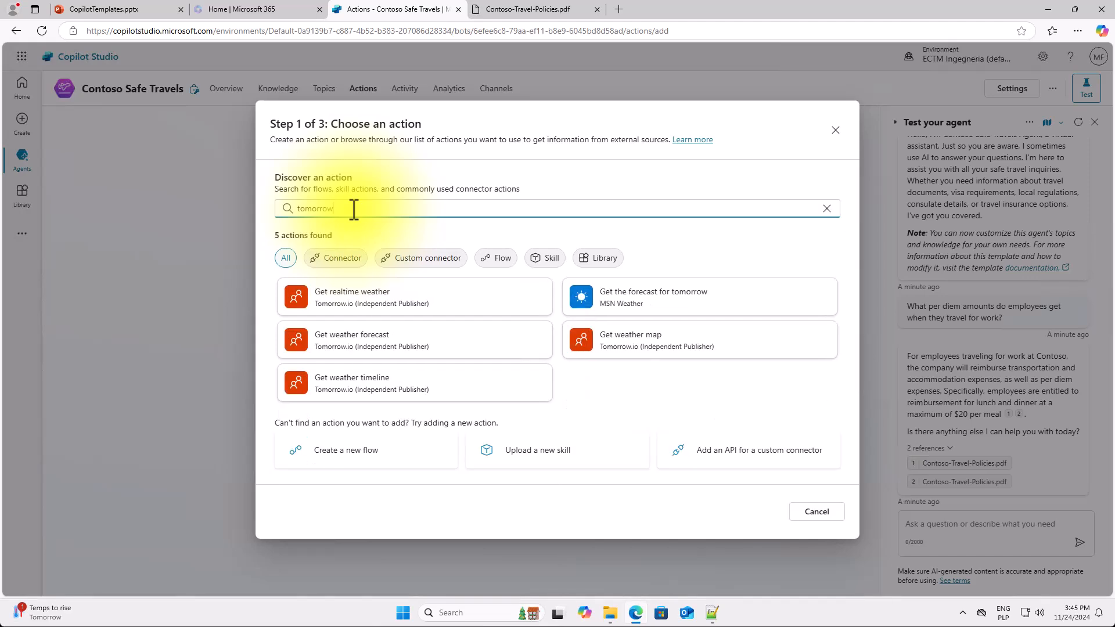
left_click(640, 298)
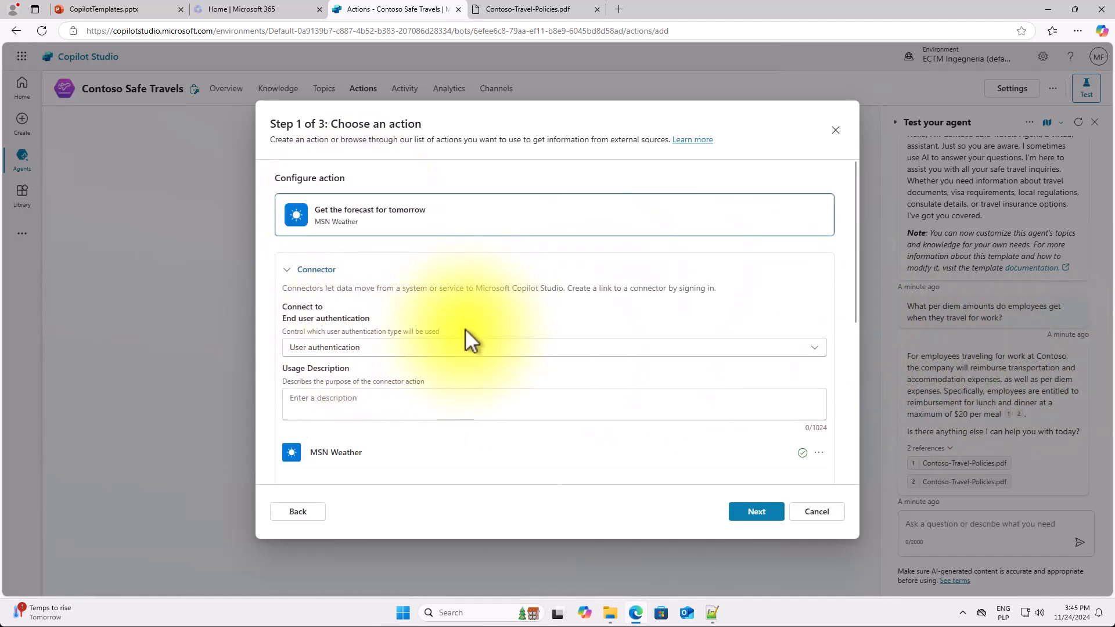
Set the forecast action's end user authentication to Copilot author authentication and finish adding it with its default names, inputs and outputs
left_click(397, 346)
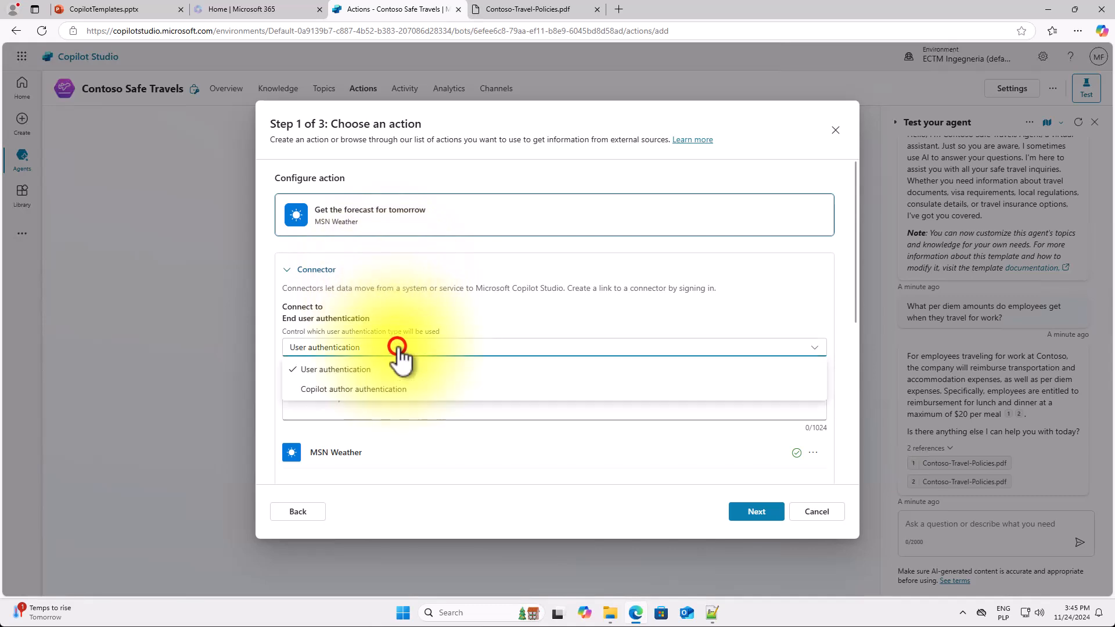
left_click(386, 389)
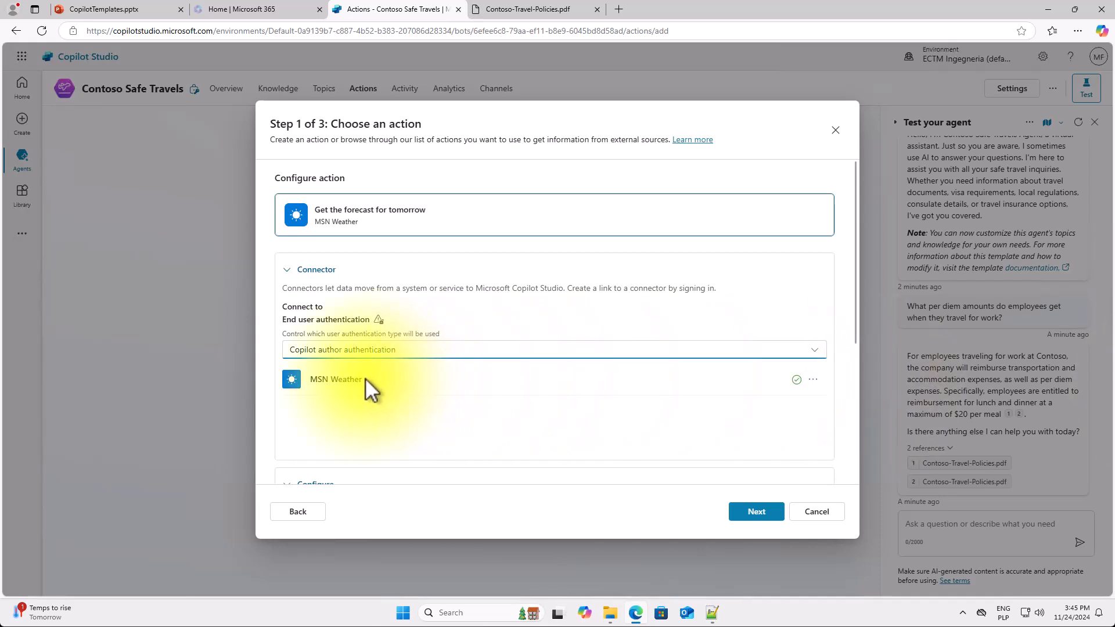
scroll(641, 413, "down", 2)
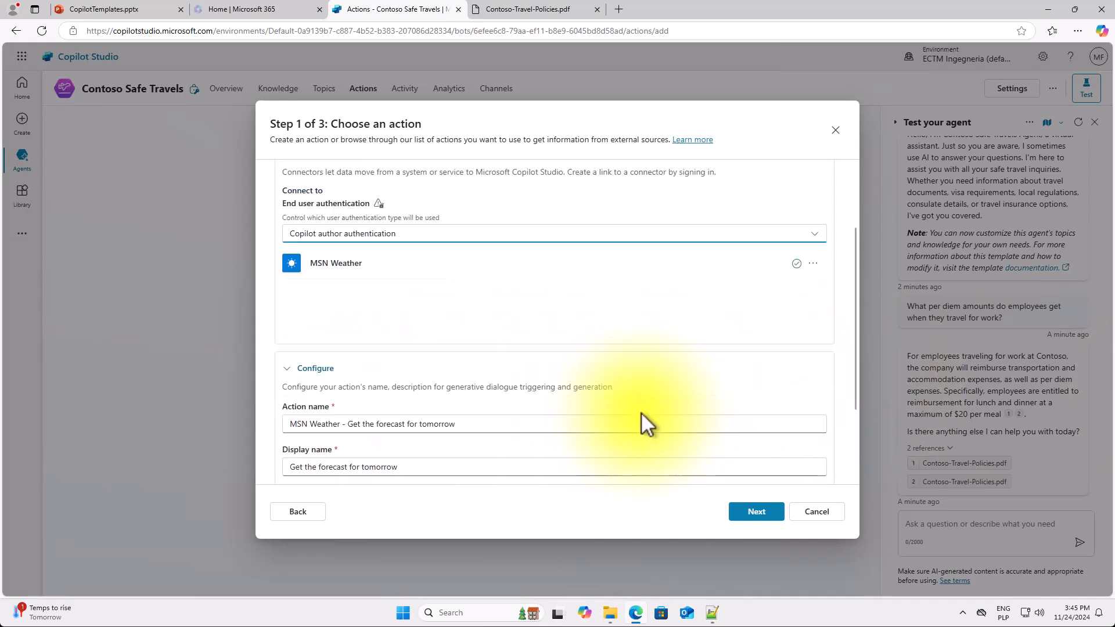
scroll(677, 406, "down", 2)
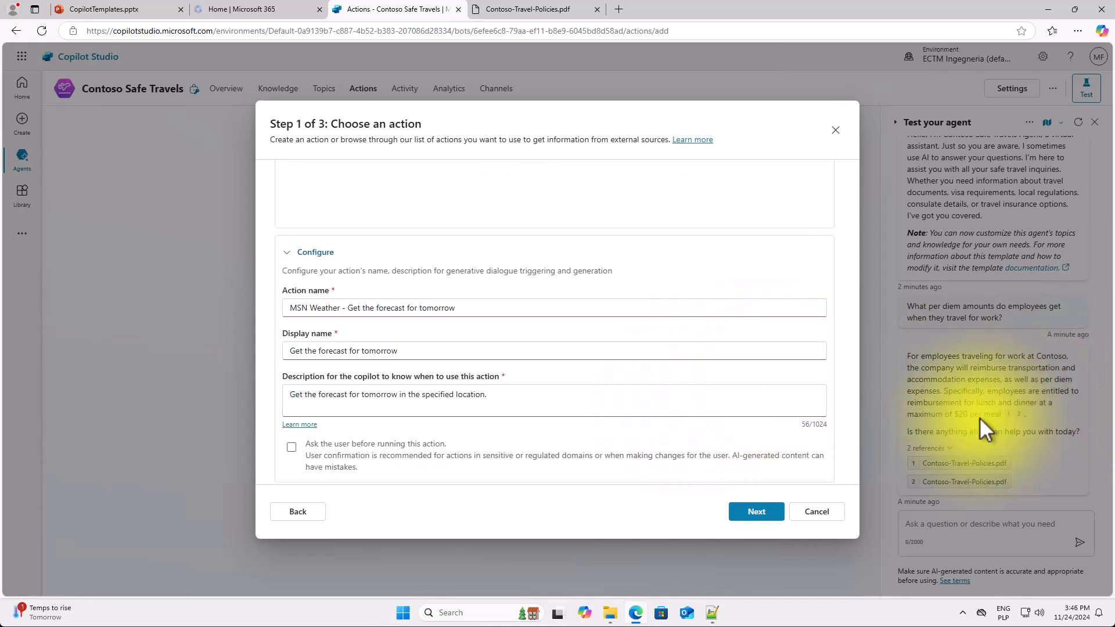
left_click(756, 512)
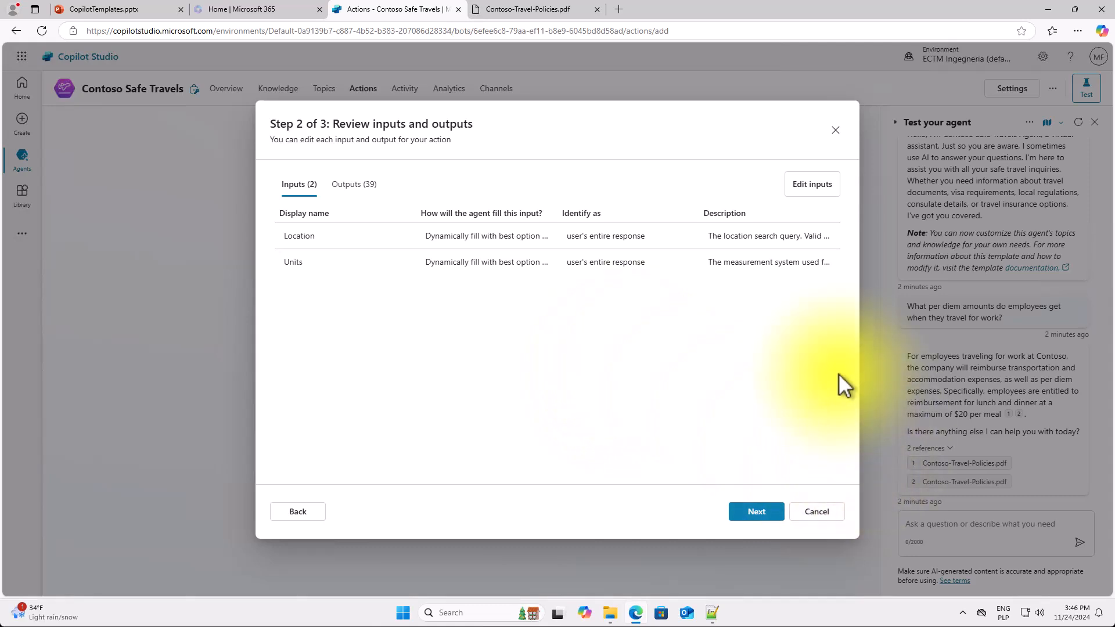
left_click(771, 506)
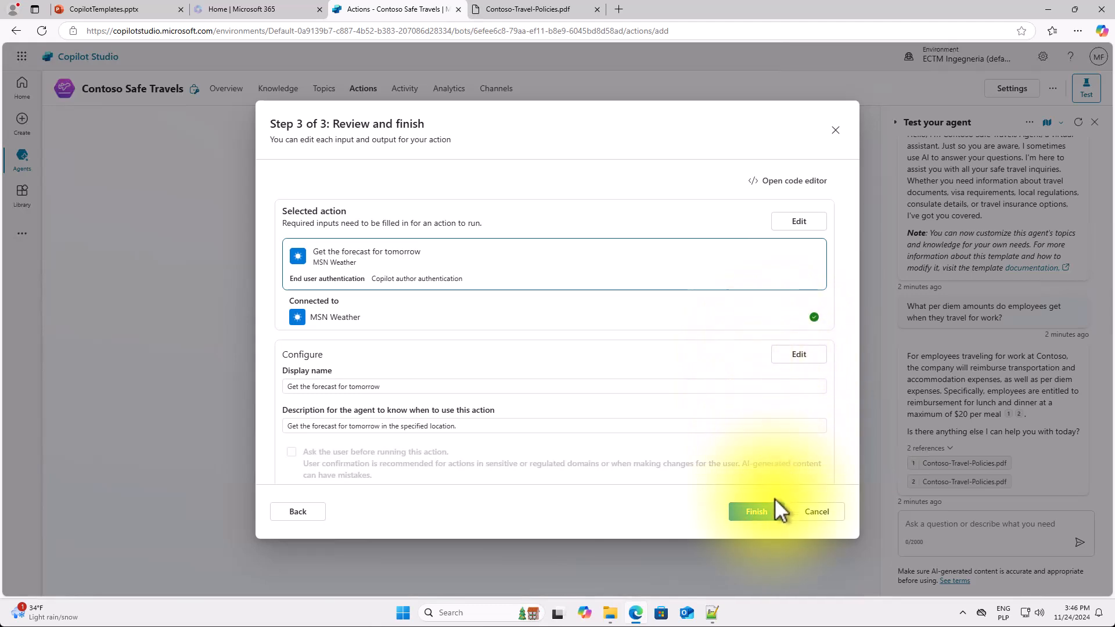
left_click(766, 511)
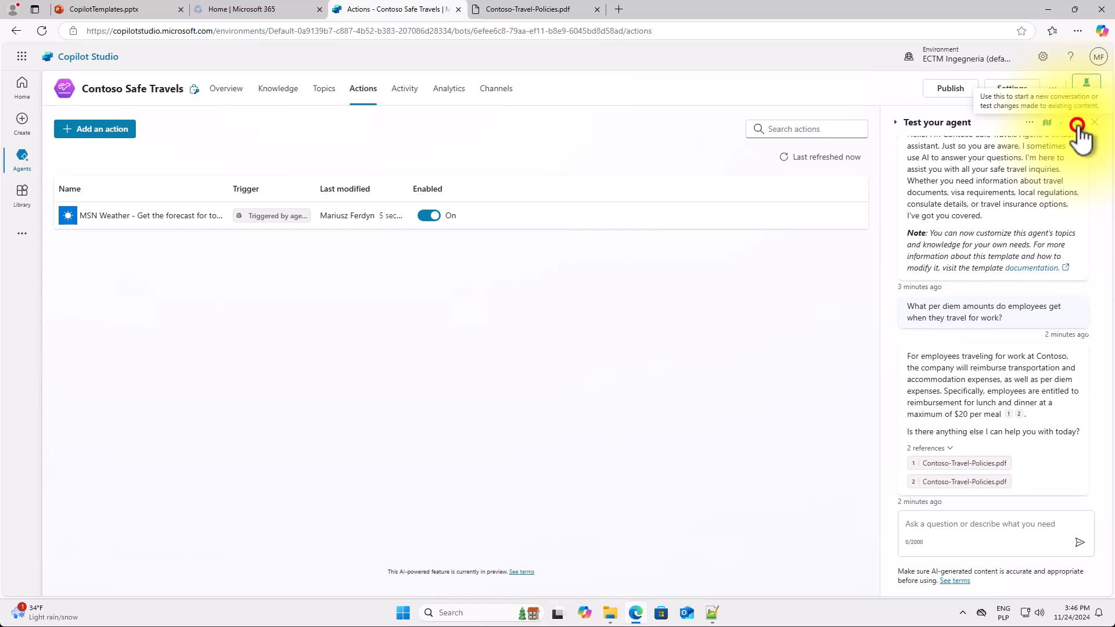
Ask "What is the weather forecast for tomorrow??" in a fresh test chat and give Warsaw as the location
left_click(1078, 121)
left_click(984, 522)
type("What is the weather forecast for tomorrow??")
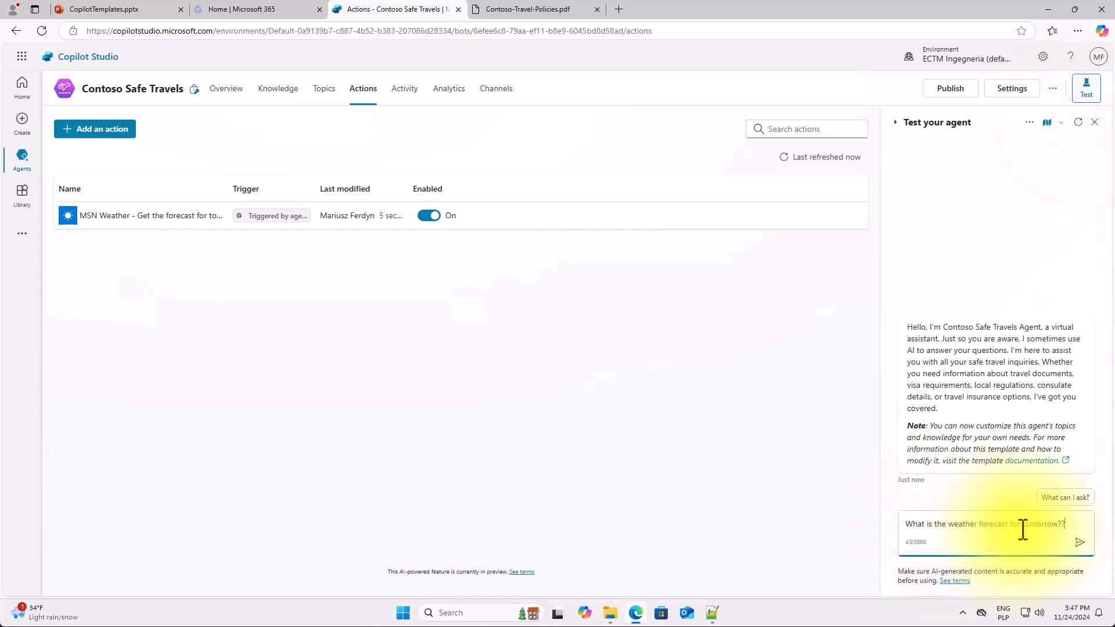
left_click(1080, 543)
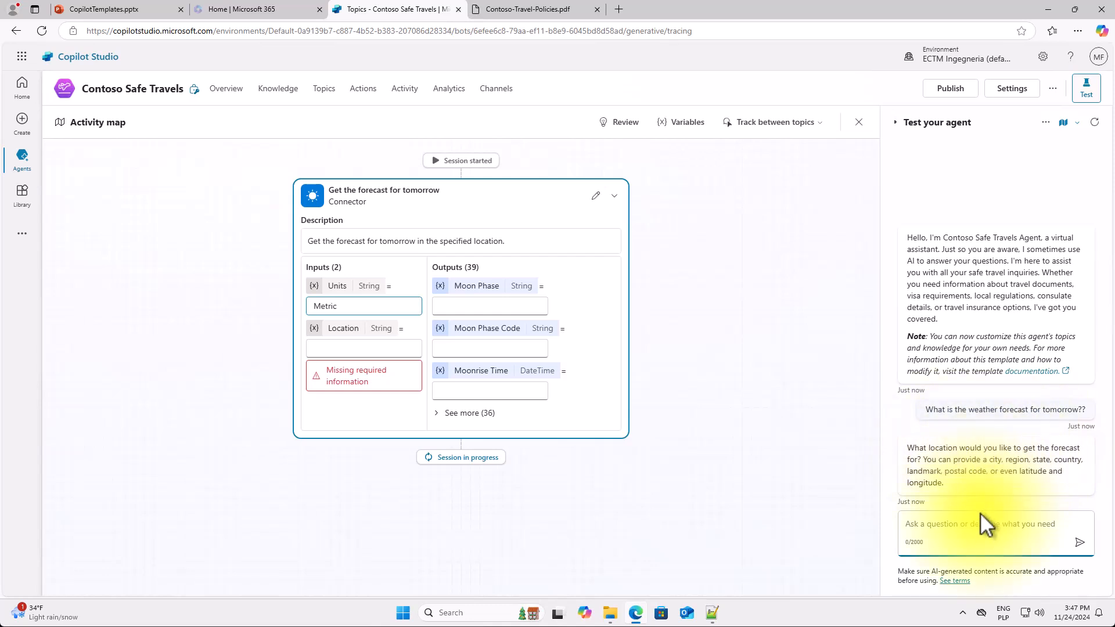
type("Warsaw")
key("Return")
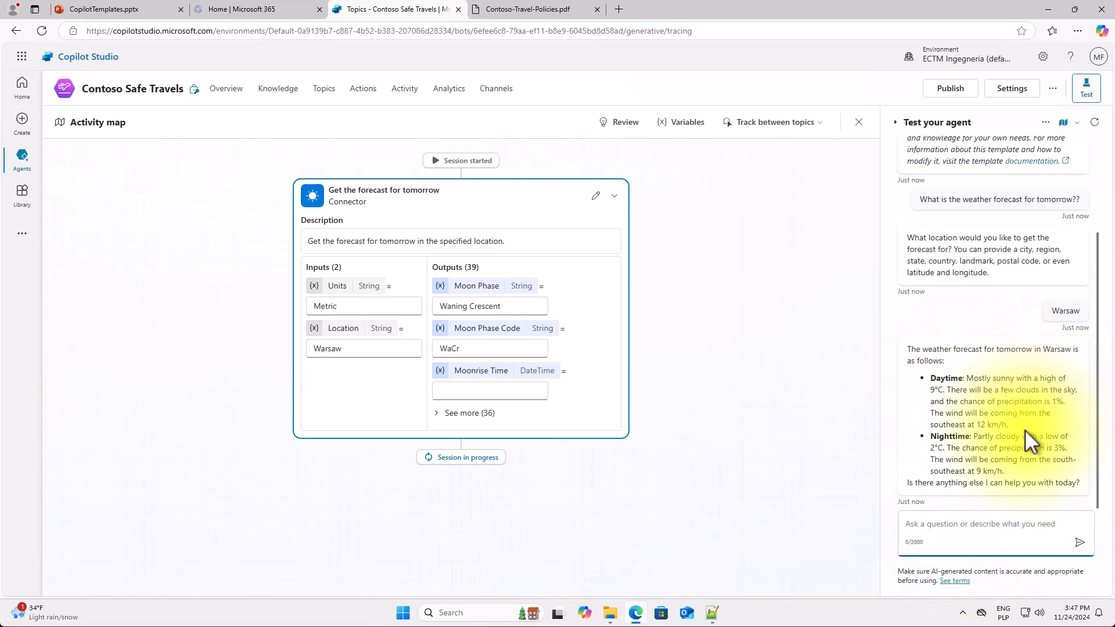
Create a blank topic for the agent and describe what it does as "Emergency contact"
left_click(324, 88)
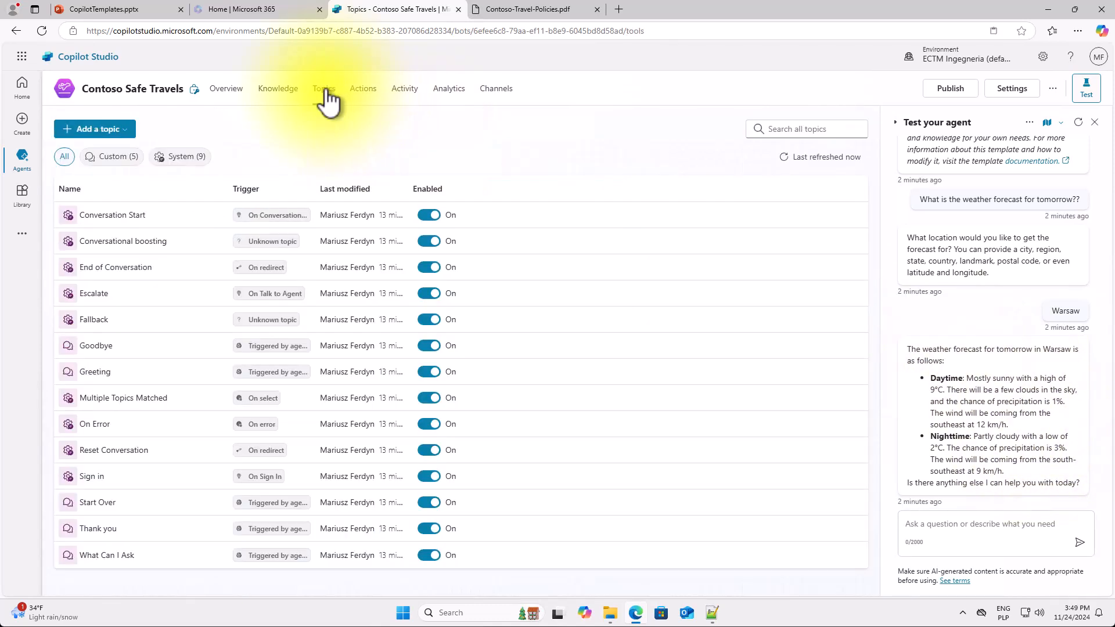
left_click(122, 128)
left_click(108, 149)
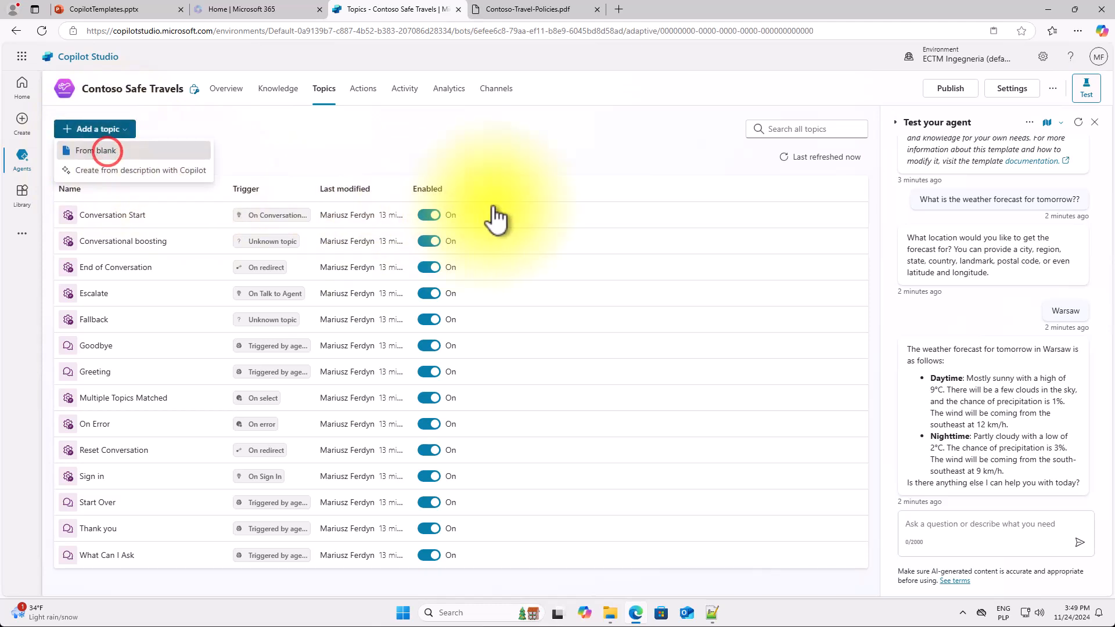
left_click(525, 314)
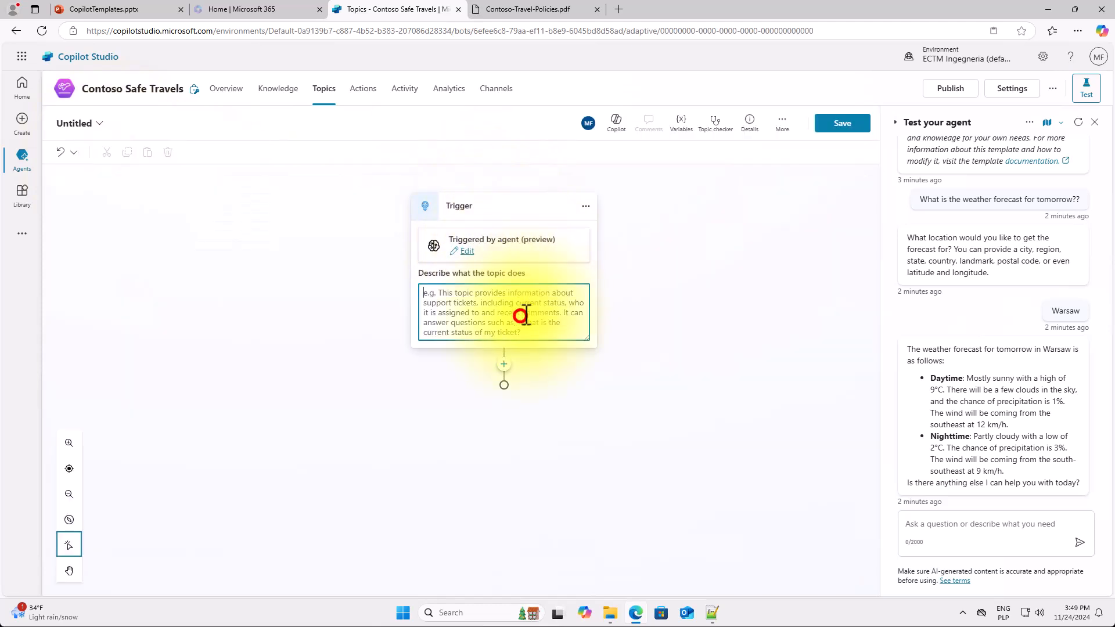
type("Emergency contact")
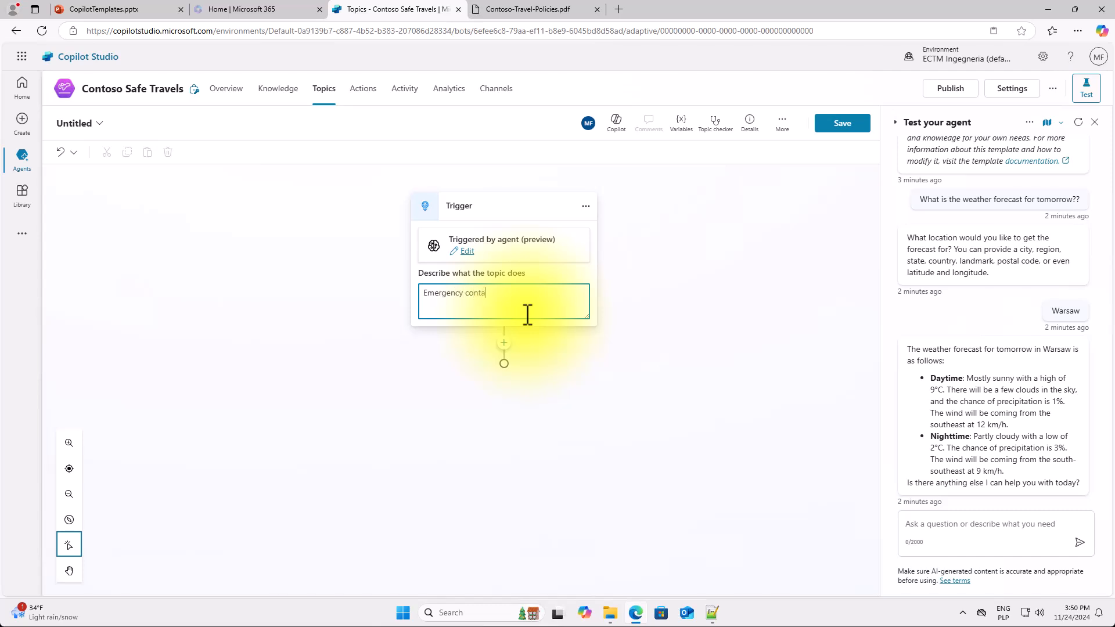
Add a message node below the trigger telling travellers which phone number they can call during the travel for any information they need
left_click(505, 342)
left_click(505, 341)
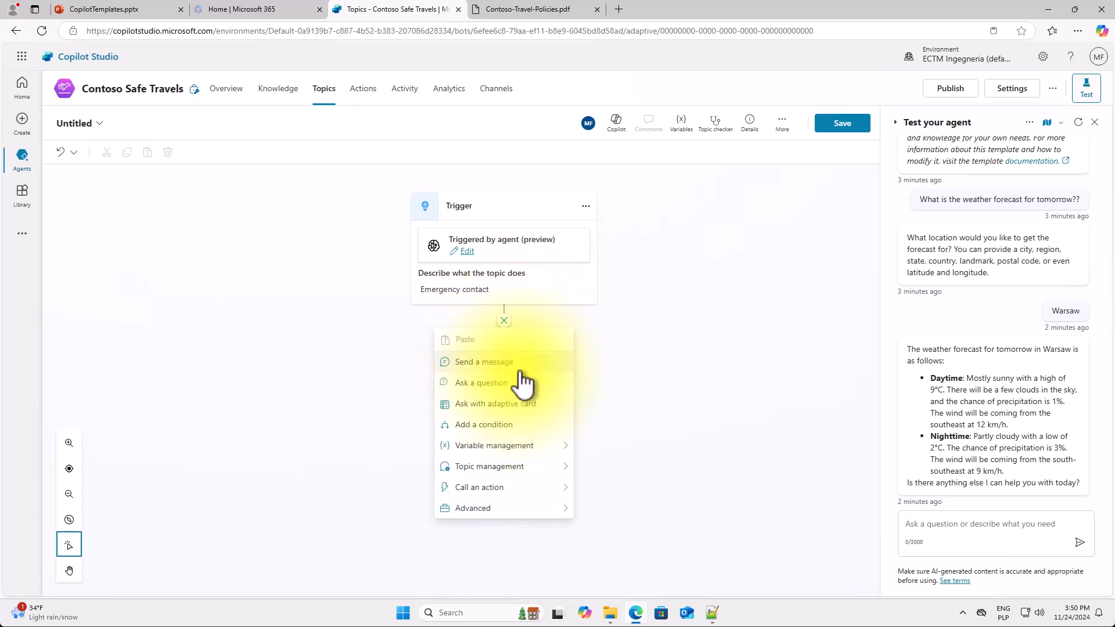
left_click(518, 366)
left_click(506, 399)
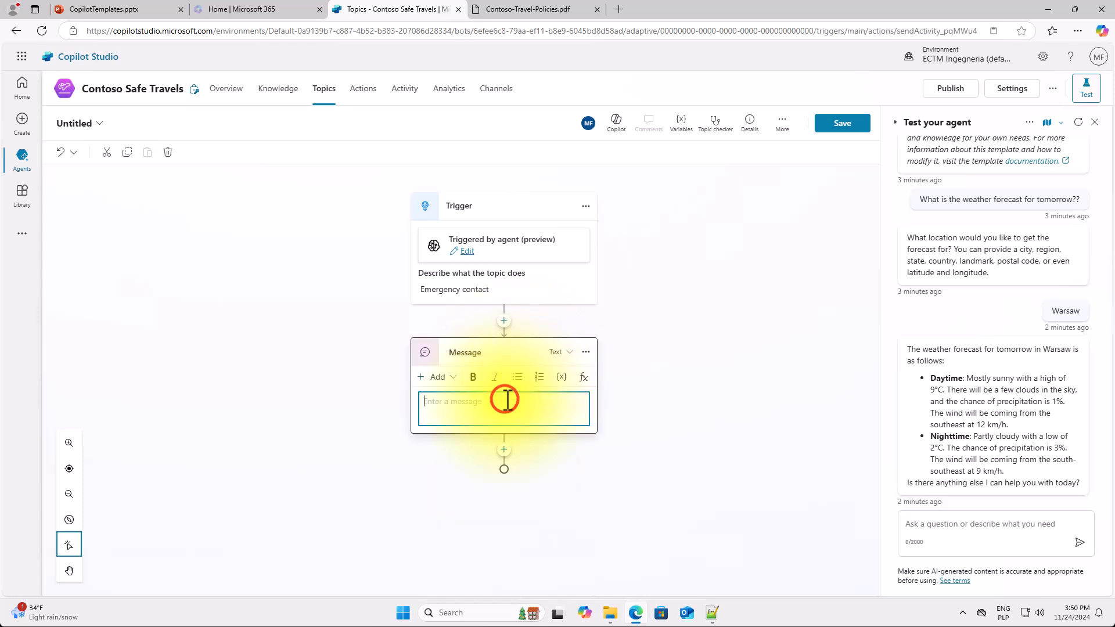
type("Dur")
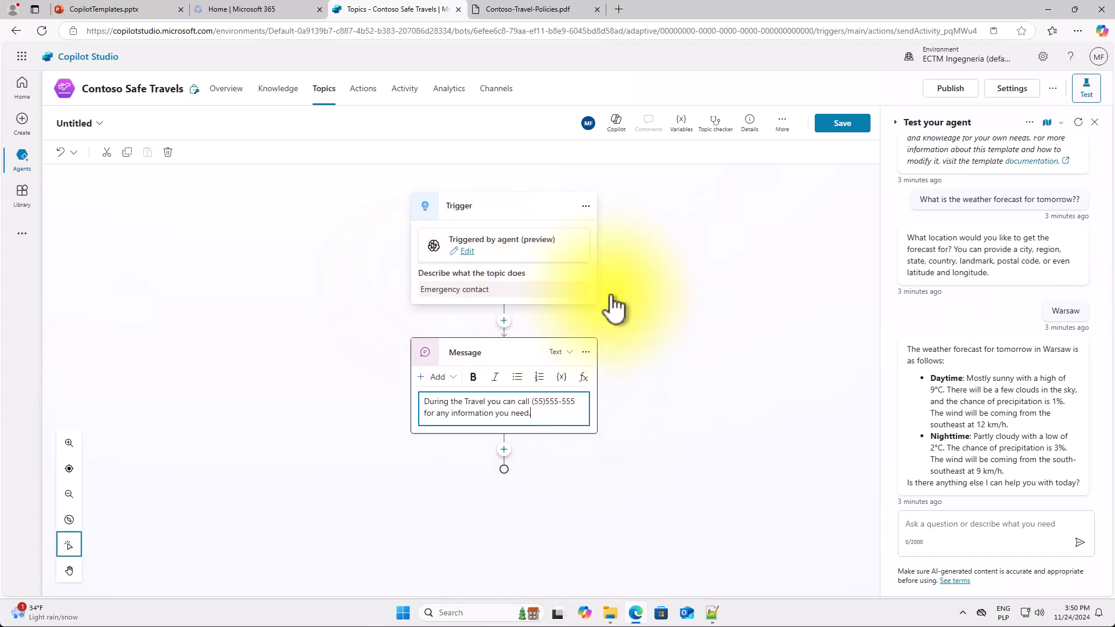
Save the new topic under the name "Emergency Contact"
left_click(841, 125)
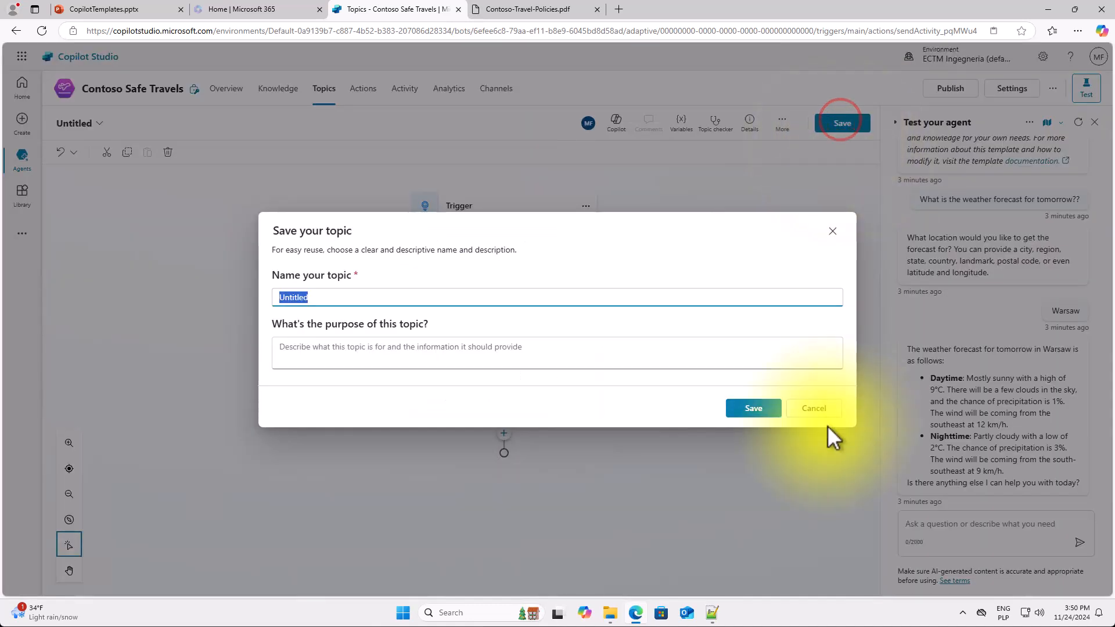
type("Emergency Conta")
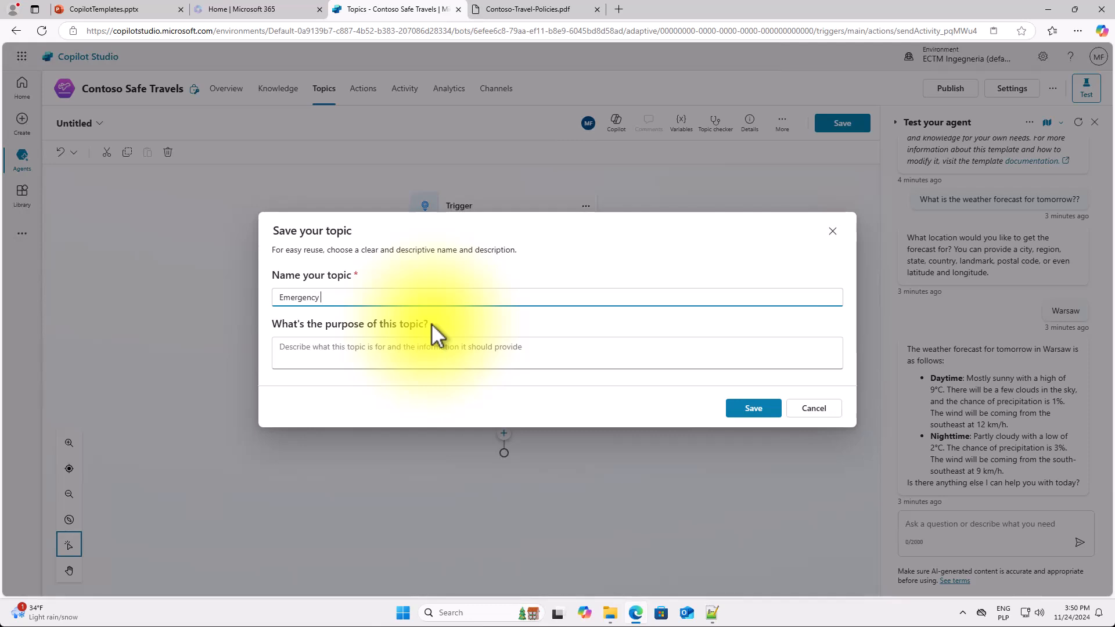
type("ct")
left_click(765, 413)
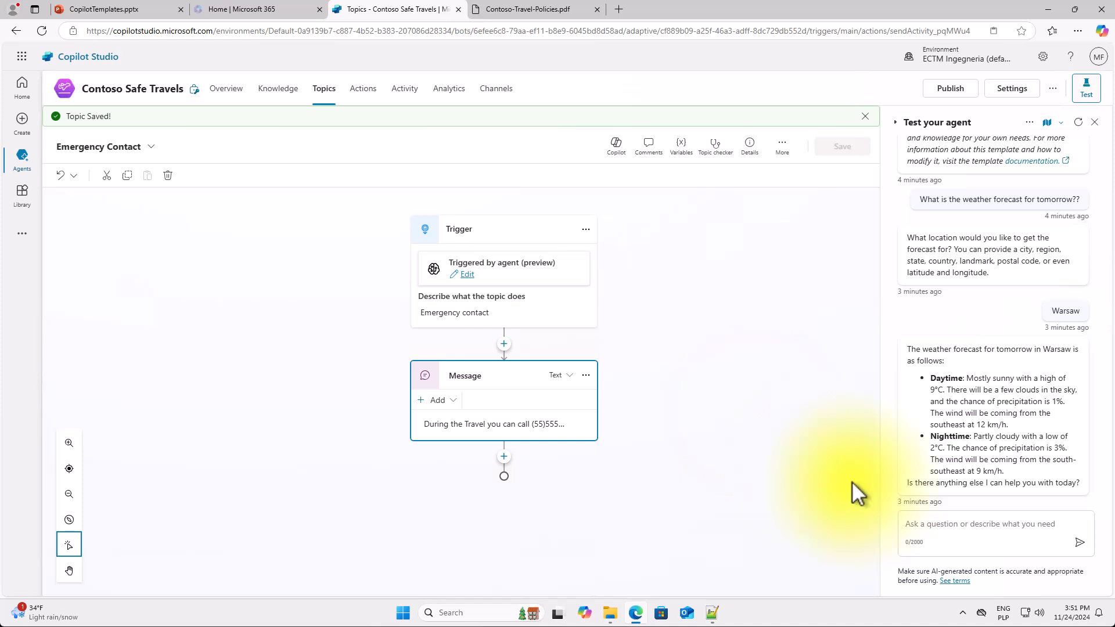
Ask in a fresh test chat "I am in trouble, I need help, what is the emergency number I can call?"
left_click(1078, 122)
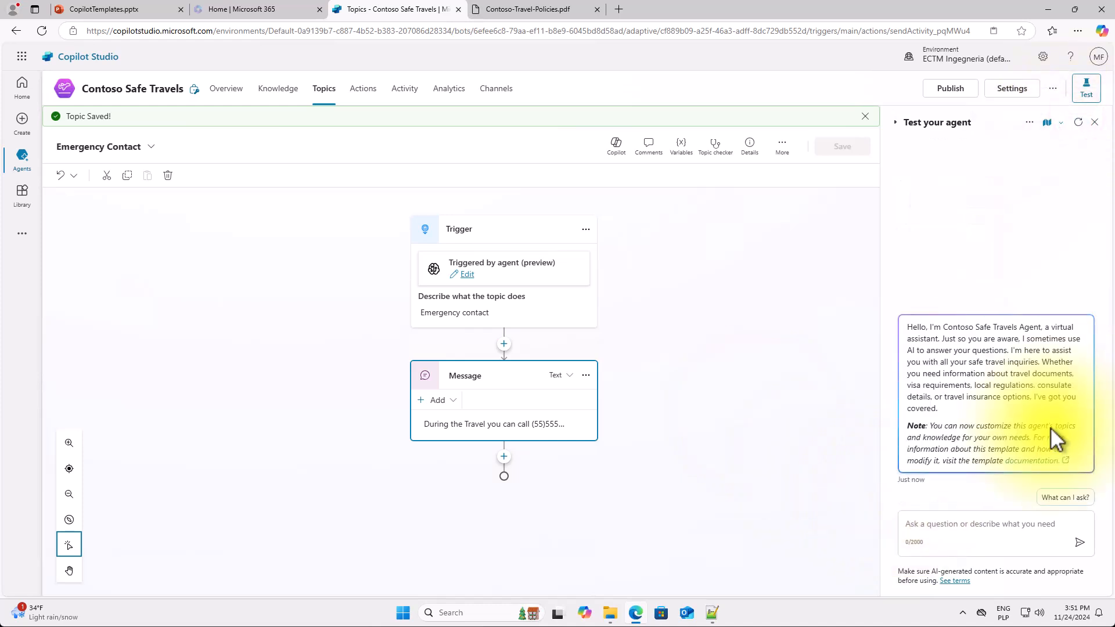
left_click(1029, 528)
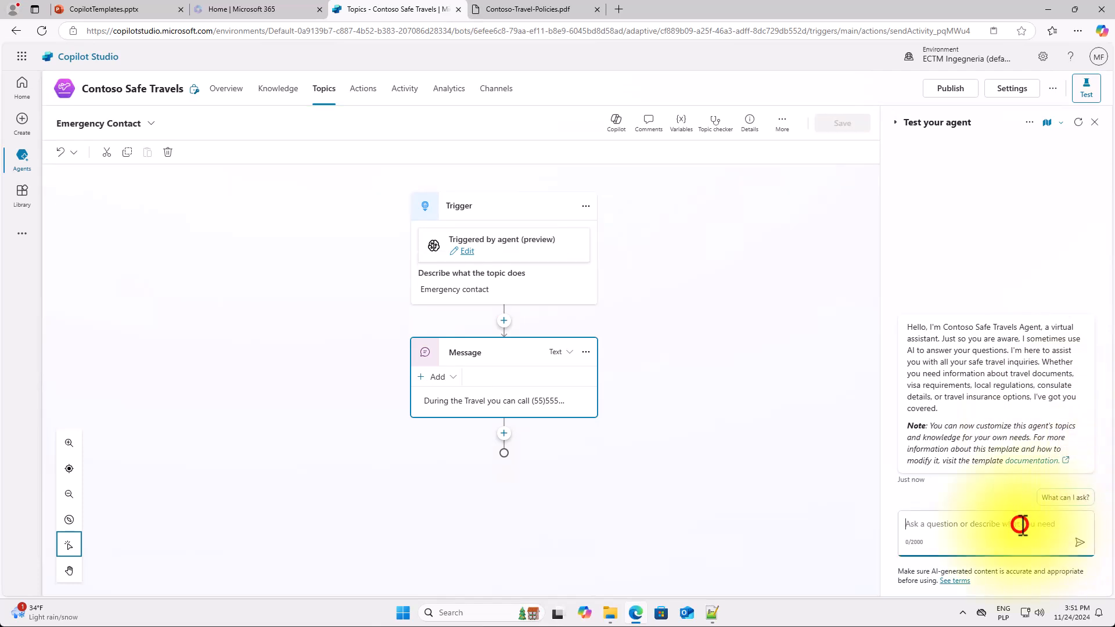
type("H")
key("BackSpace")
type("I")
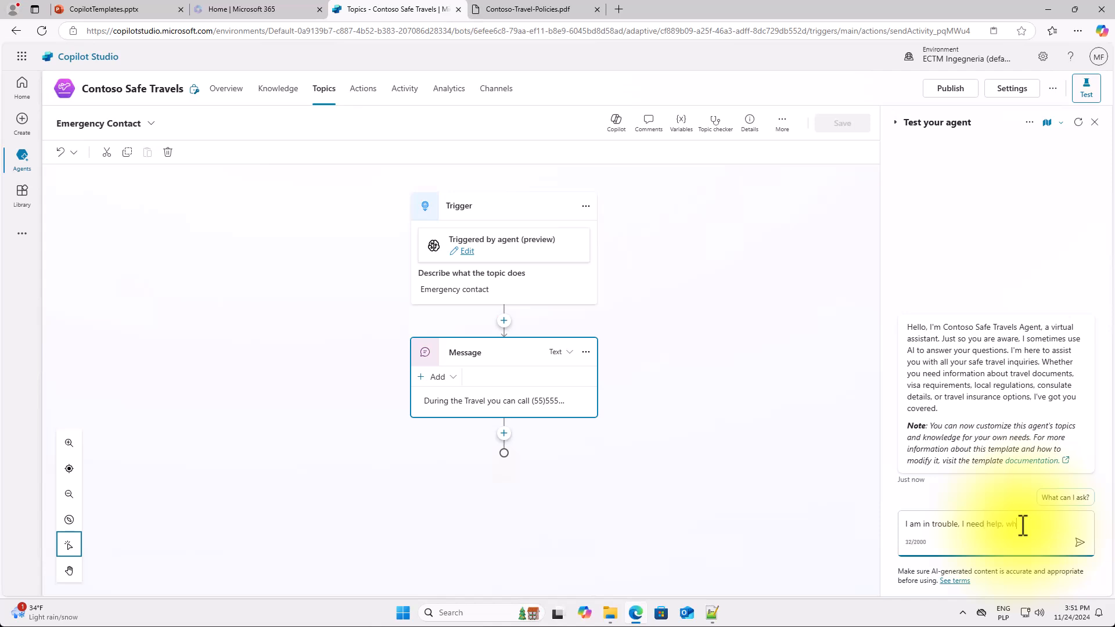
type("emergency number I can call?")
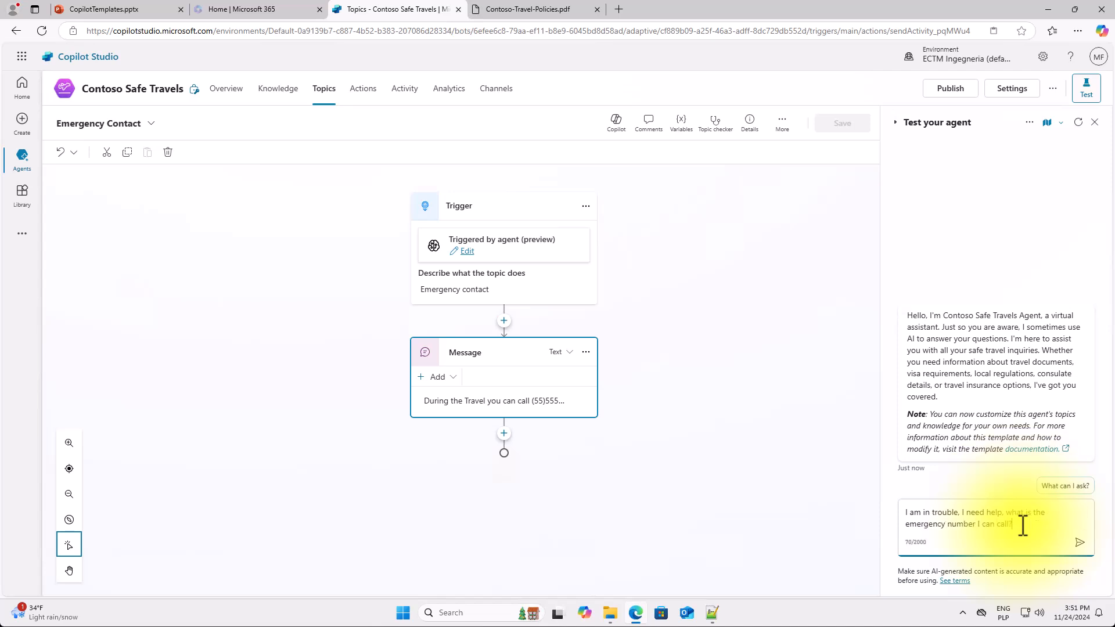
key("Return")
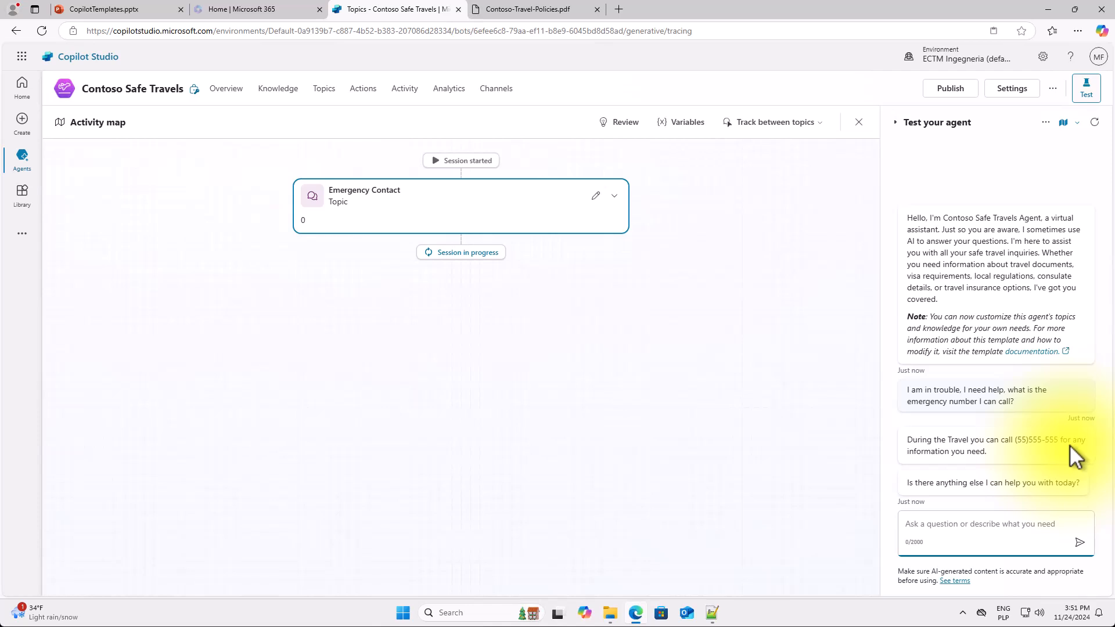
Turn on the Microsoft Teams channel for the agent, review its Teams details and save them with the default icon and descriptions
left_click(499, 91)
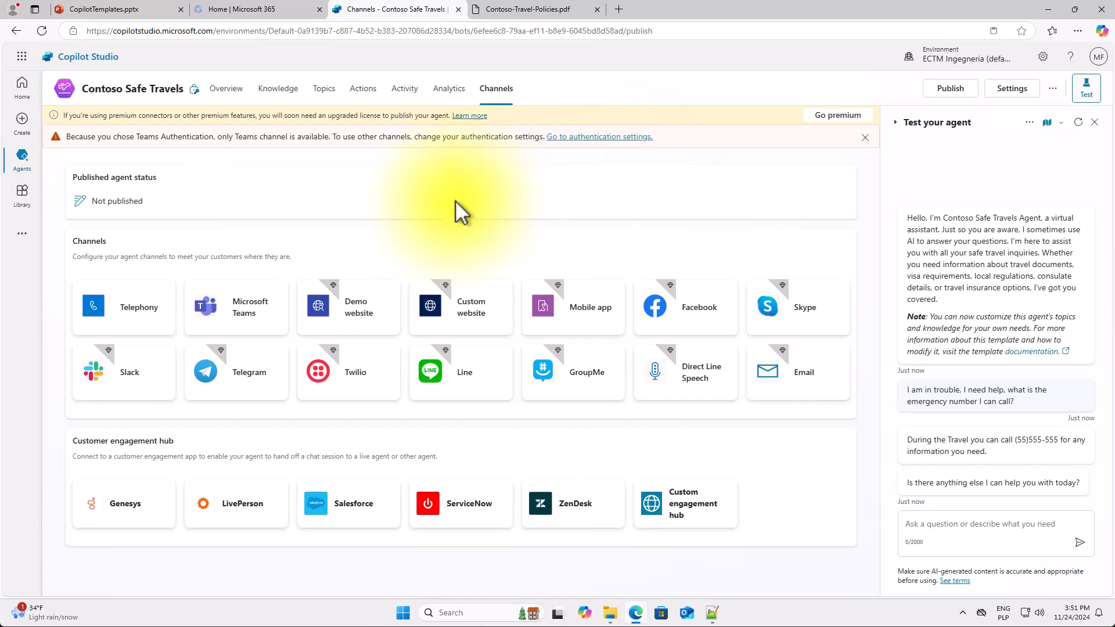
left_click(235, 308)
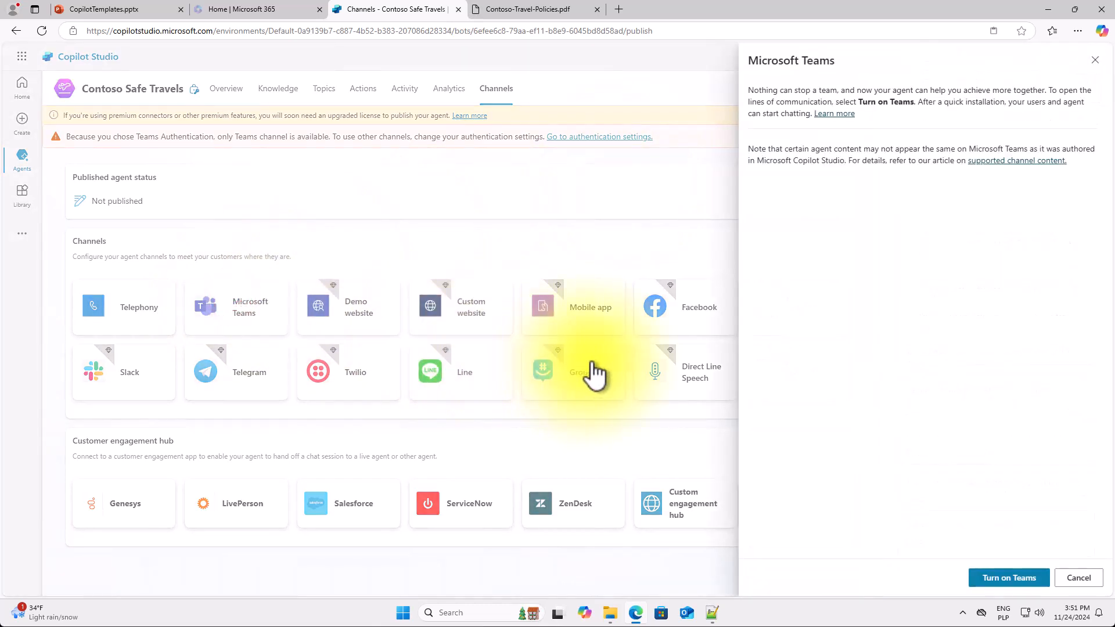
left_click(995, 576)
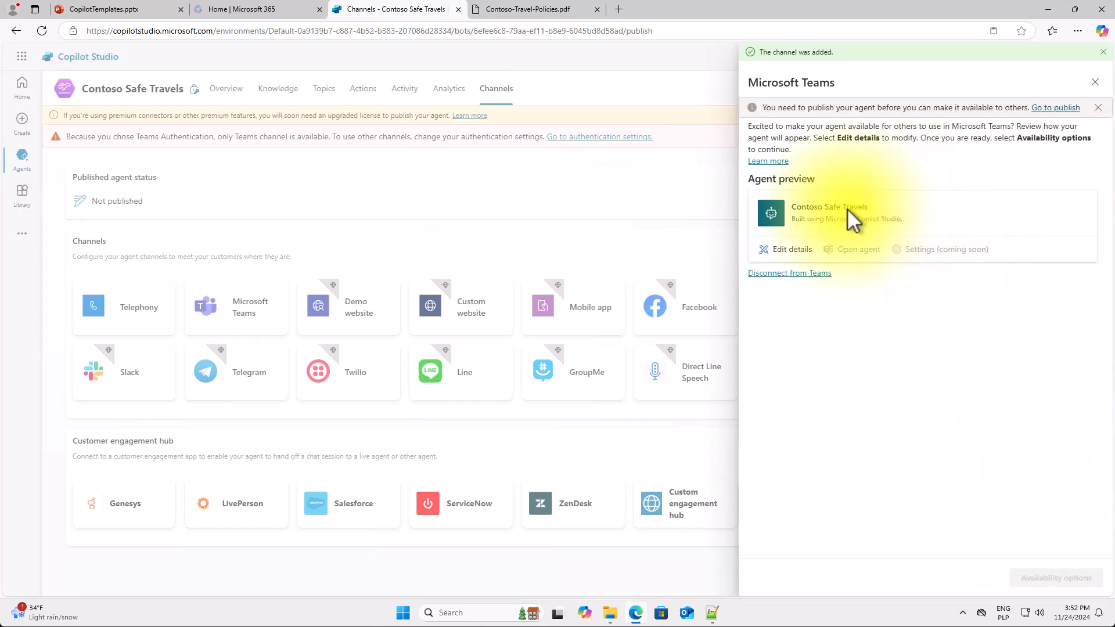
left_click(793, 252)
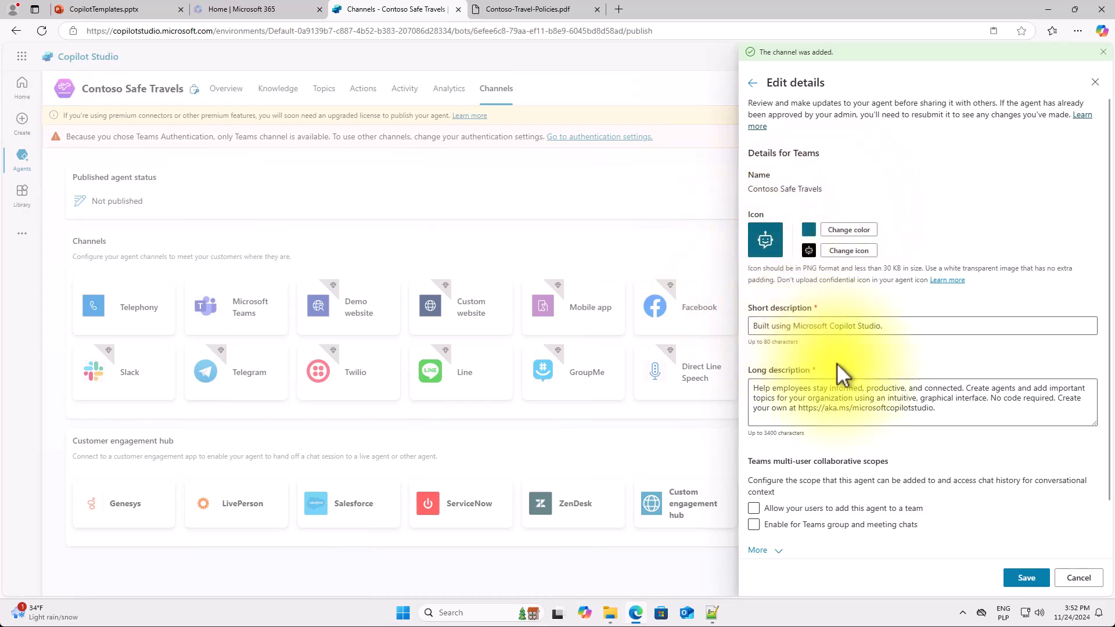
scroll(958, 444, "down", 1)
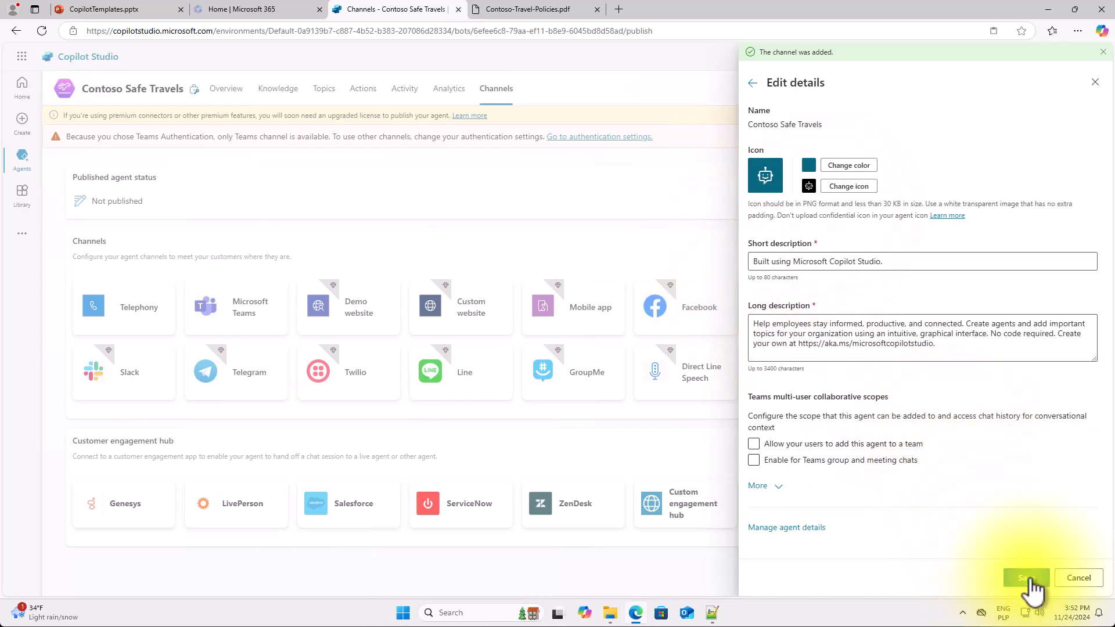
scroll(958, 374, "up", 1)
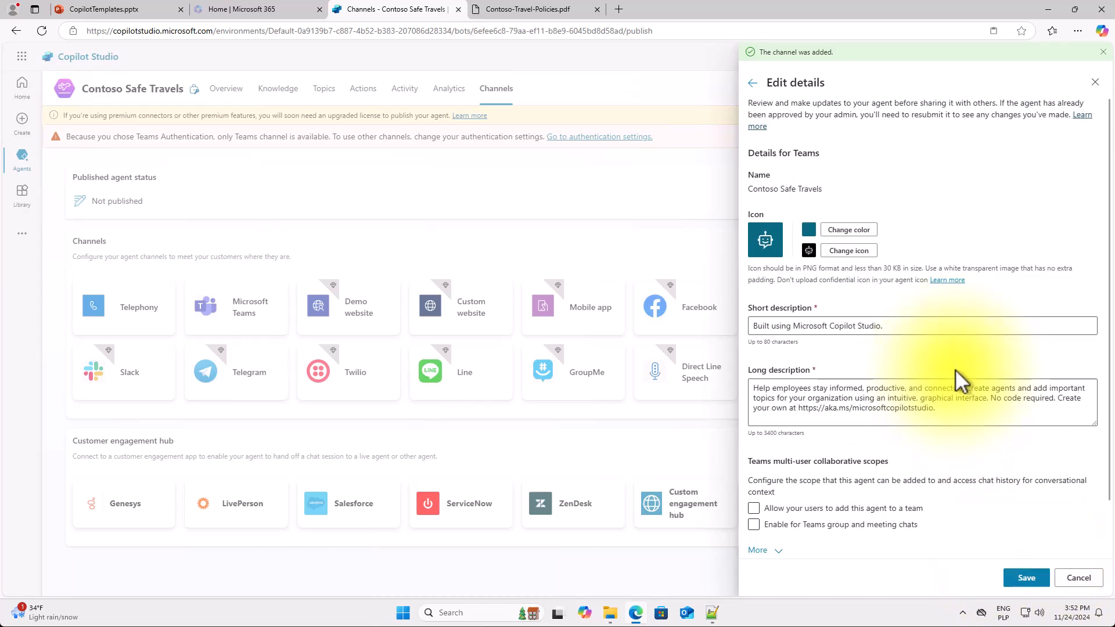
left_click(1016, 578)
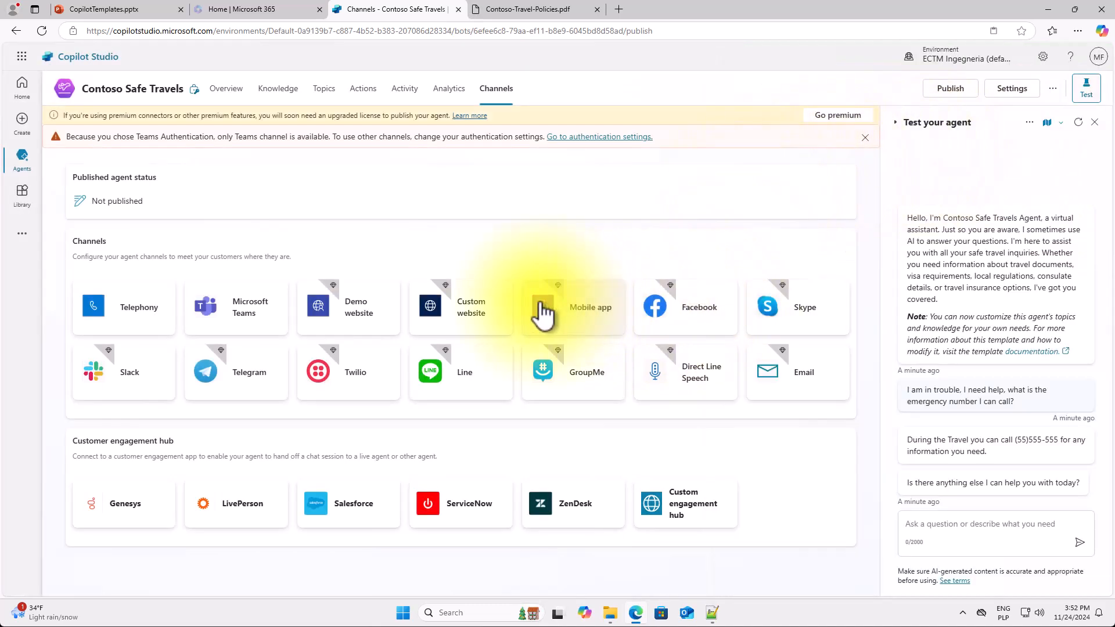
Check the availability of the Custom website and Demo website channels, closing the premium offer without starting a trial
left_click(448, 315)
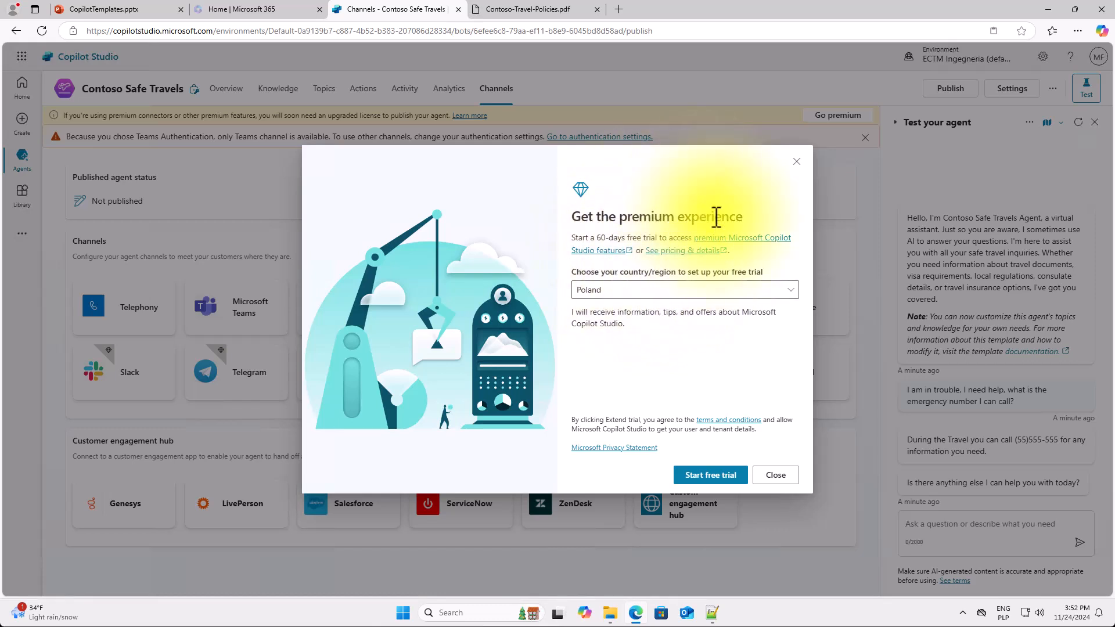
left_click_drag(746, 217, 620, 218)
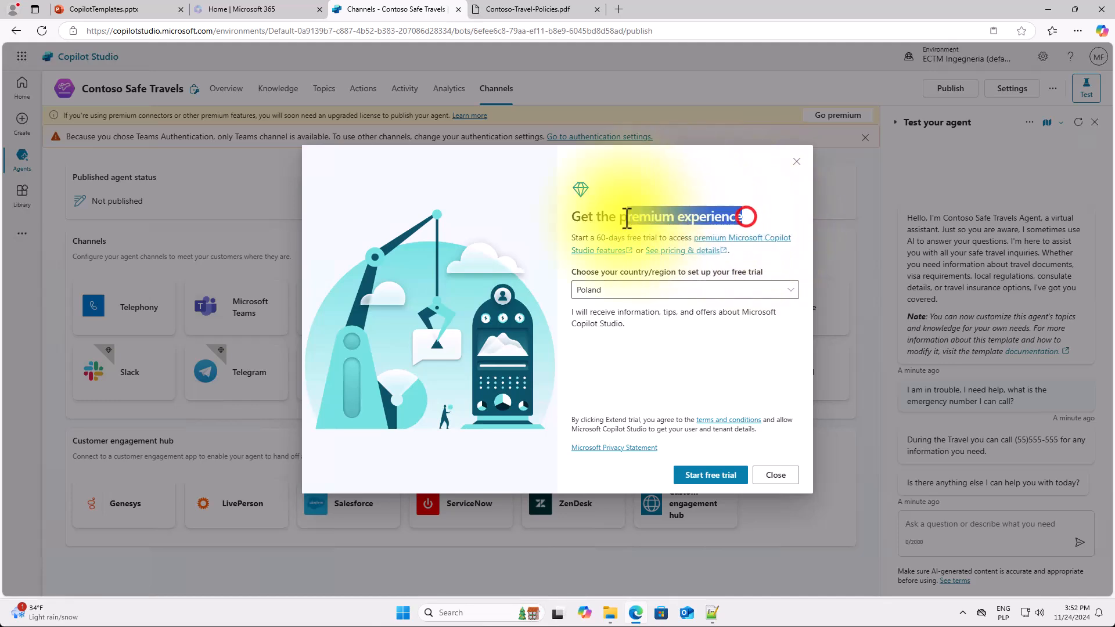
left_click(773, 472)
left_click(356, 313)
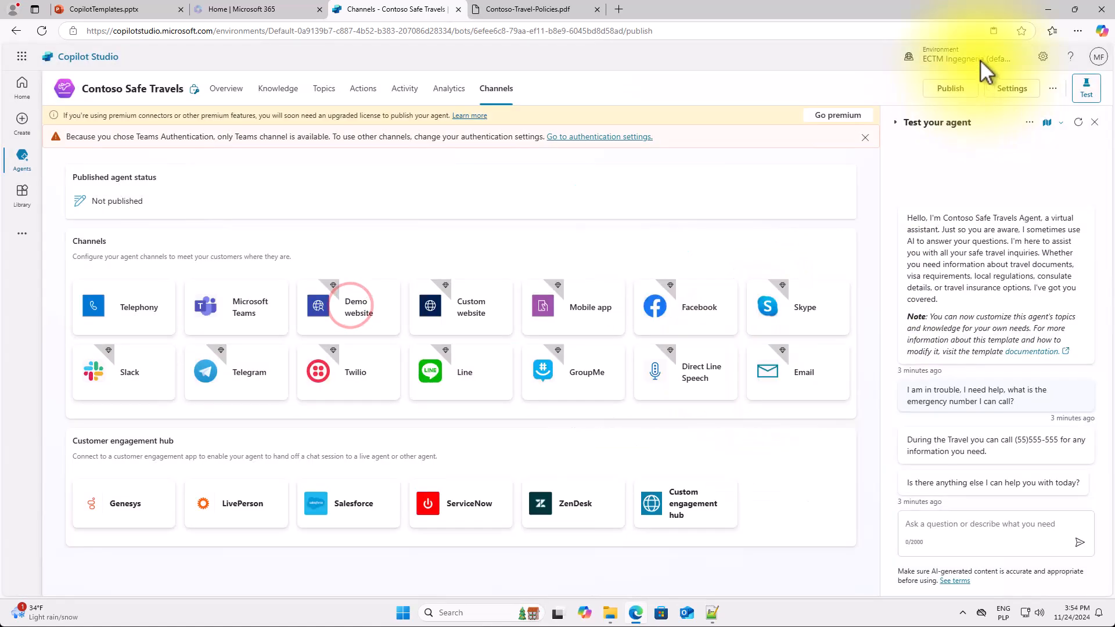
Publish the Contoso Safe Travels agent to its connected channels
left_click(952, 87)
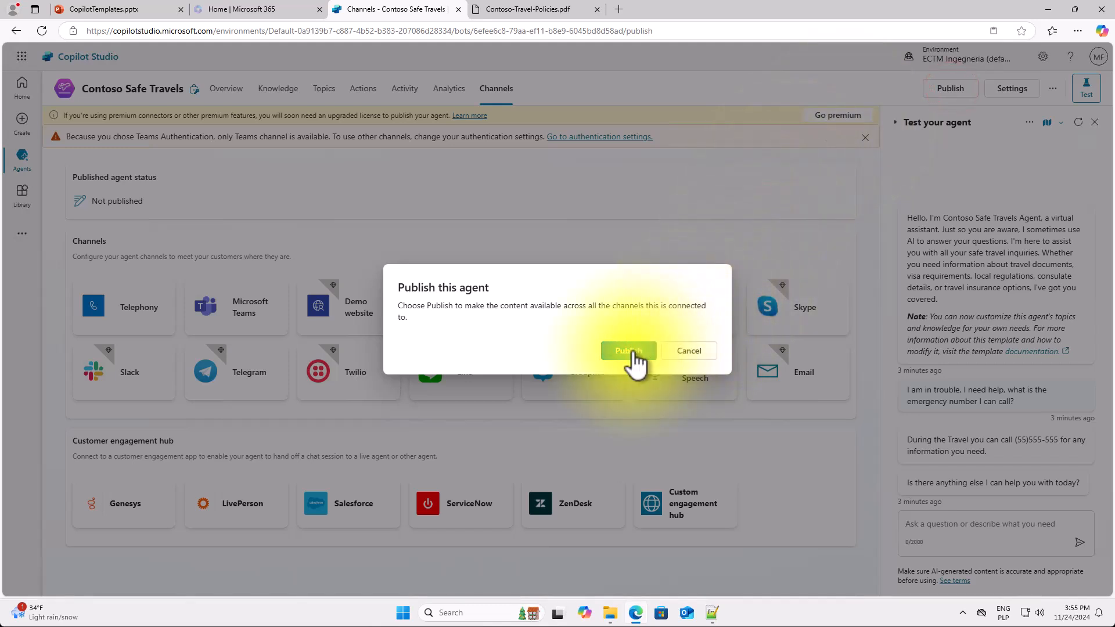
left_click(632, 353)
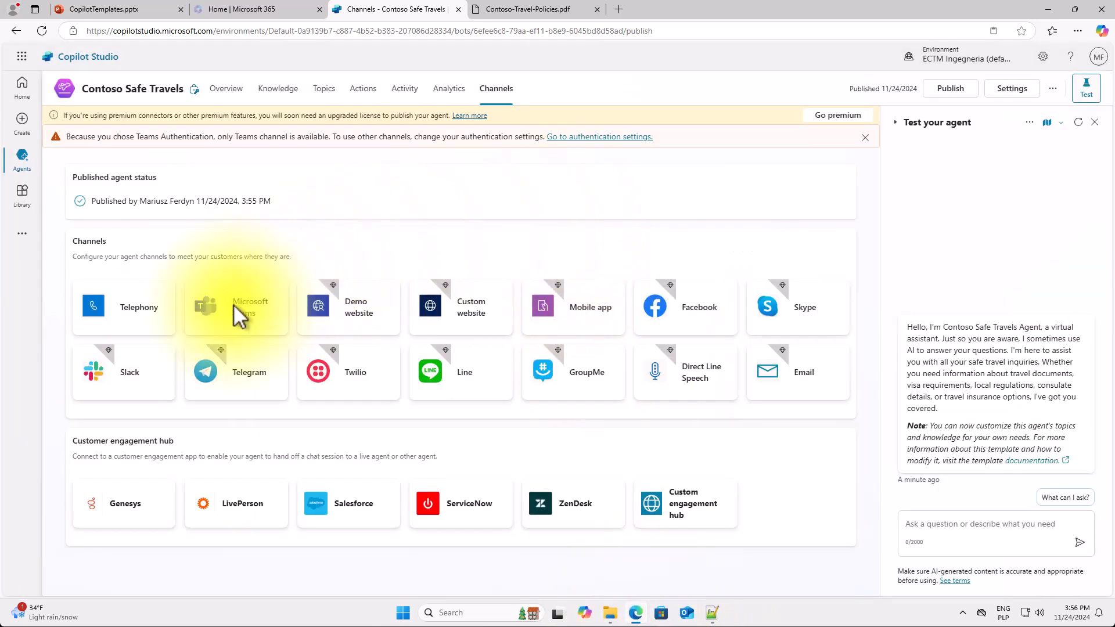
Open the agent from its Microsoft Teams channel in the Teams web app, add it and start its chat
left_click(238, 311)
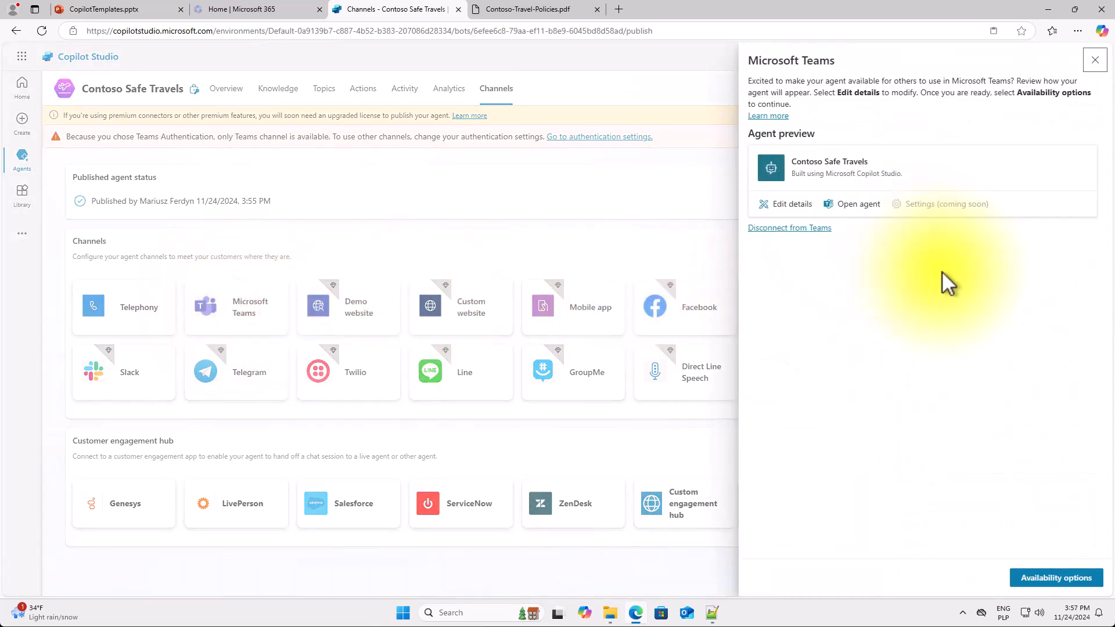
left_click(861, 205)
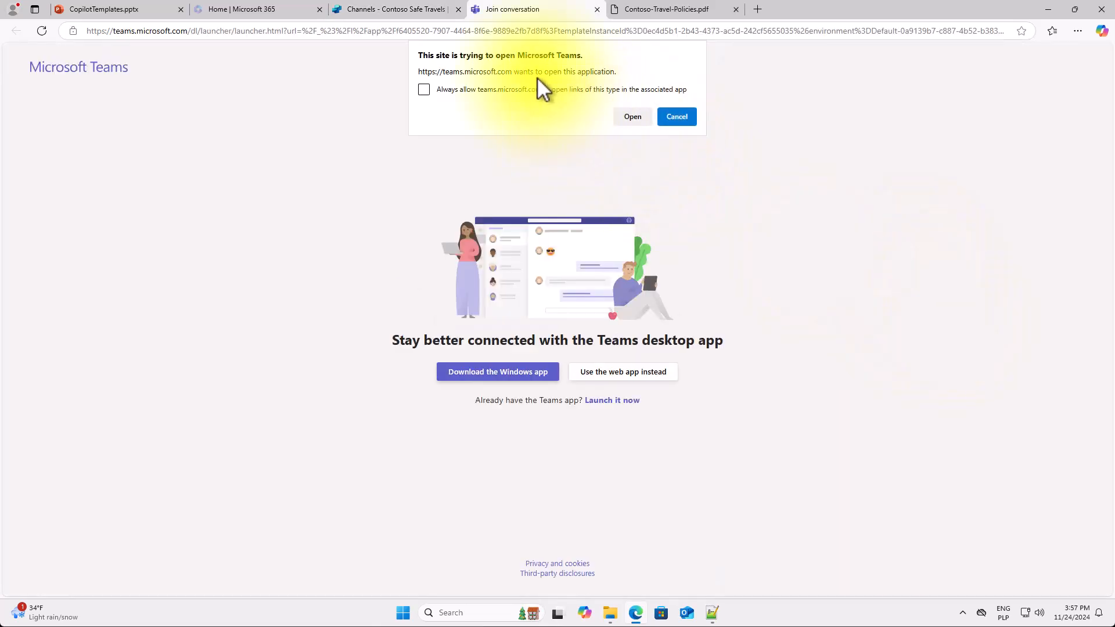
left_click(685, 115)
left_click(635, 372)
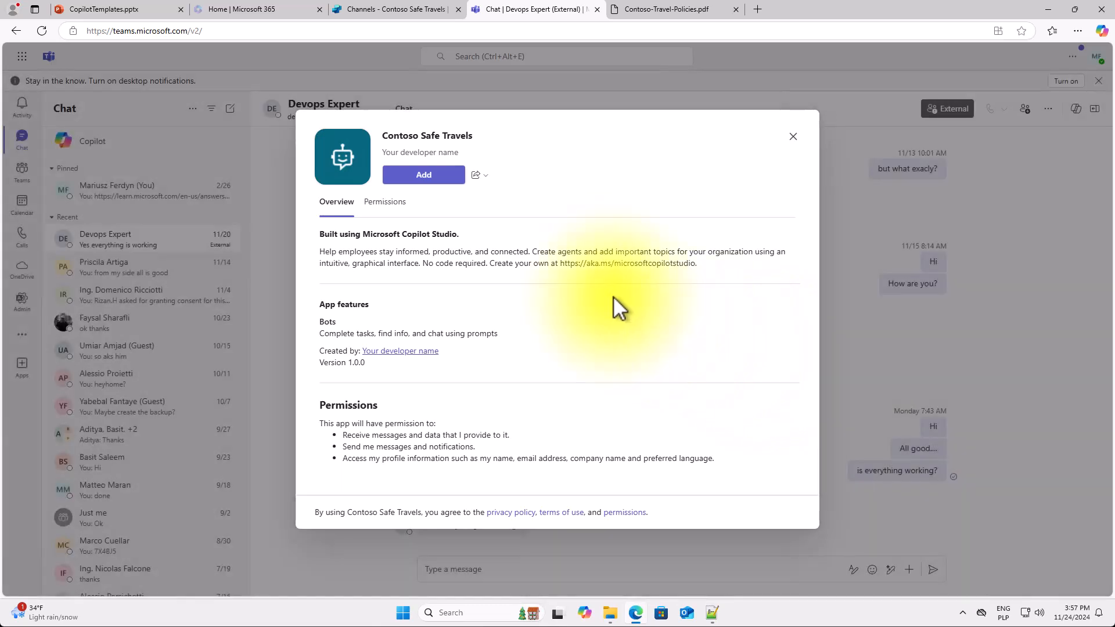
left_click(446, 175)
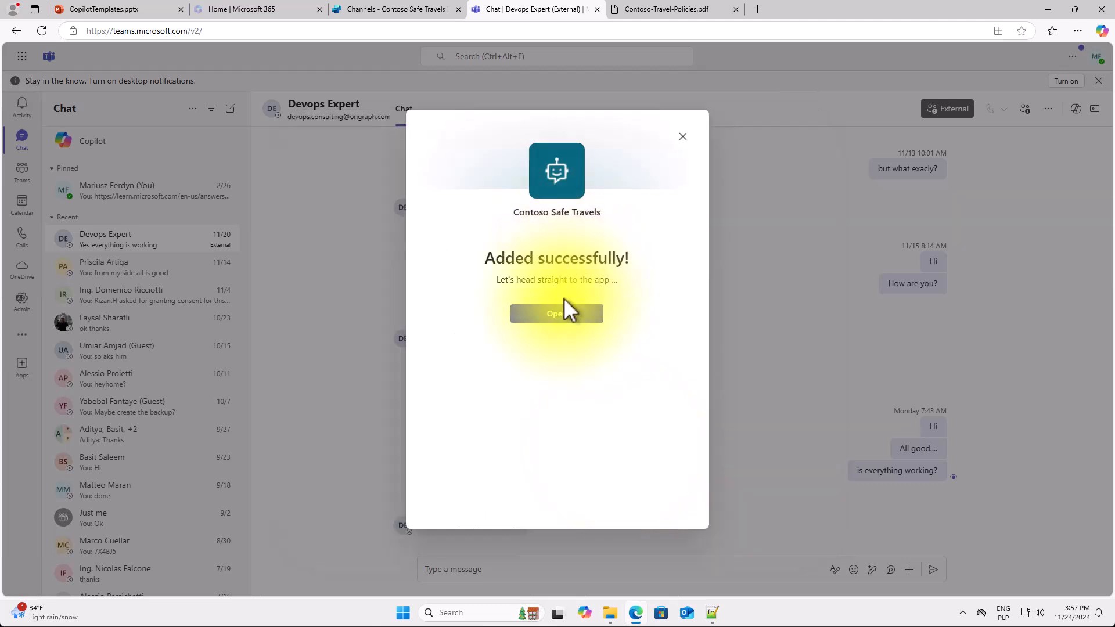
left_click(560, 312)
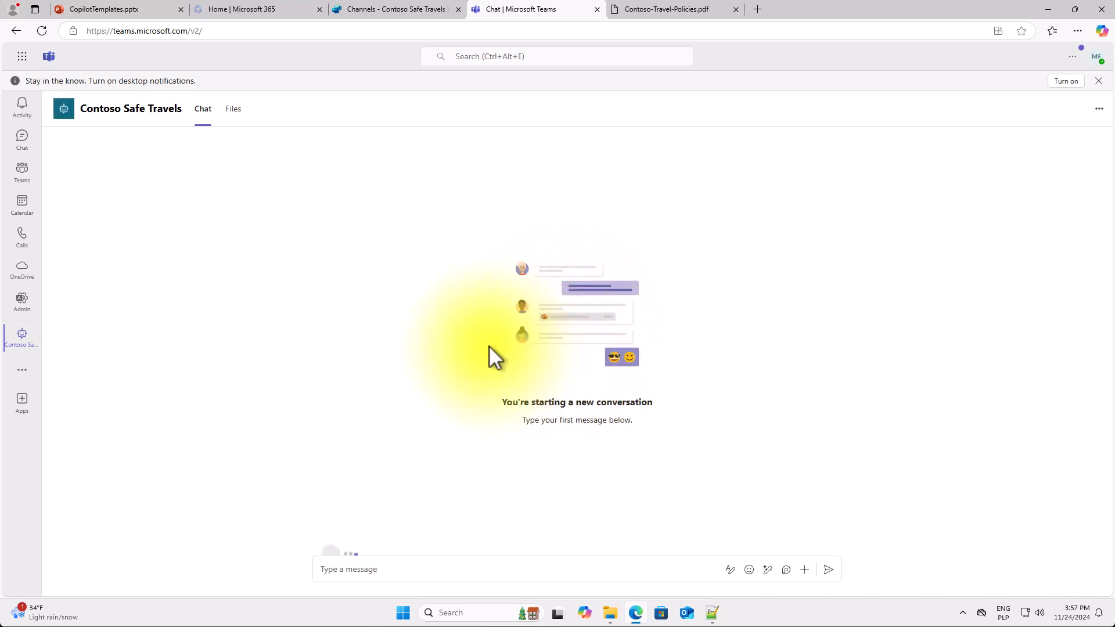
Ask the agent in the Teams chat "What per diem amounts do employees get when they travel for work?"
left_click(435, 570)
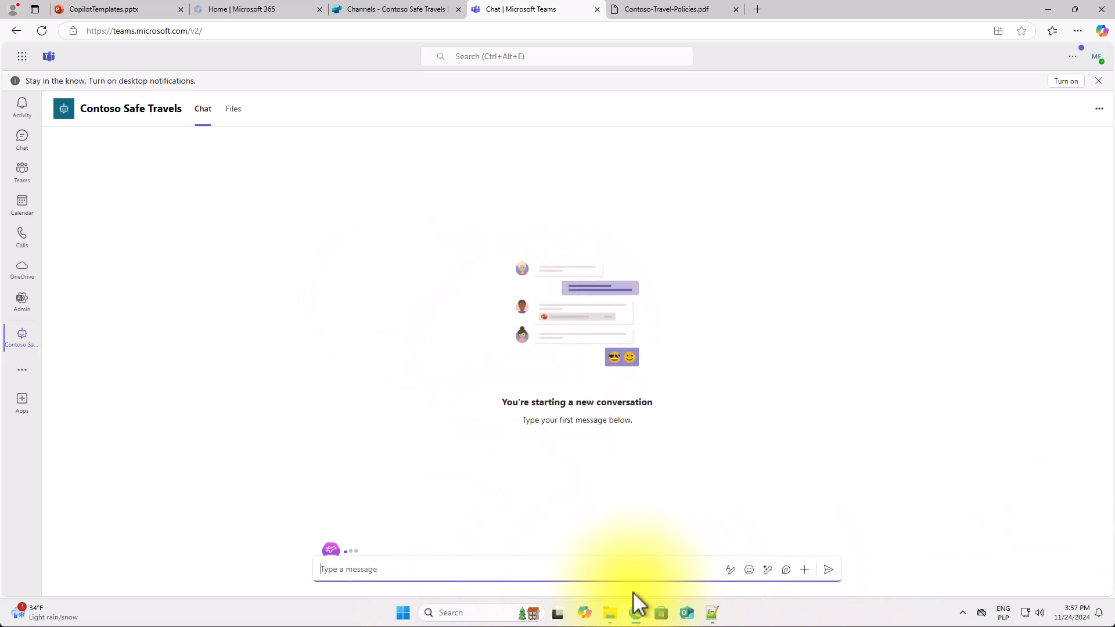
left_click(592, 566)
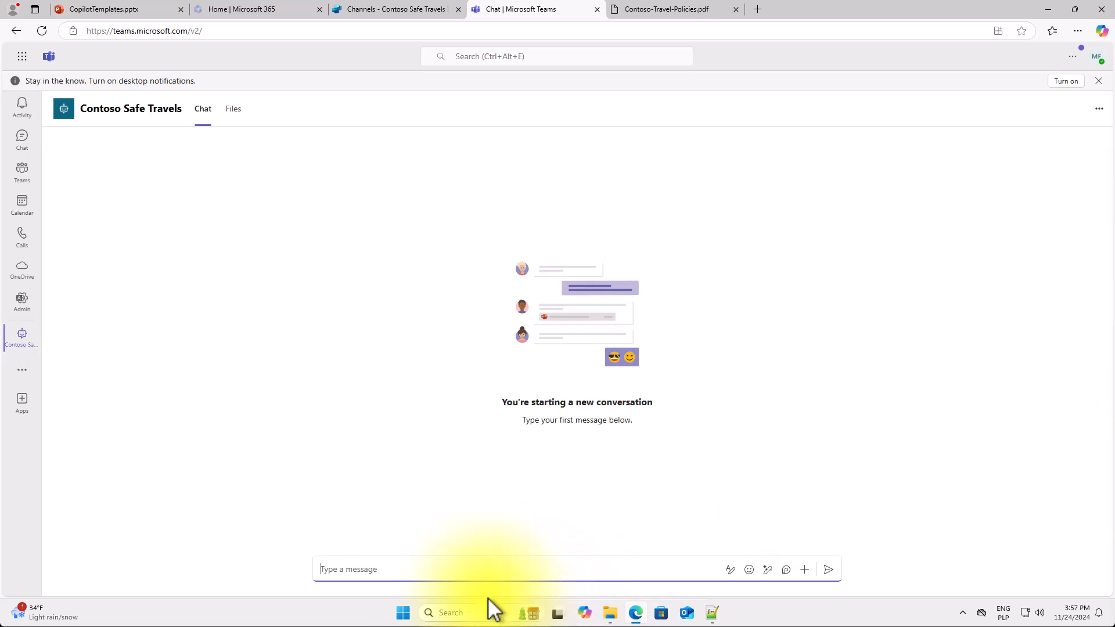
left_click(468, 566)
type("What per diem amounts do employees get when they travel for work?")
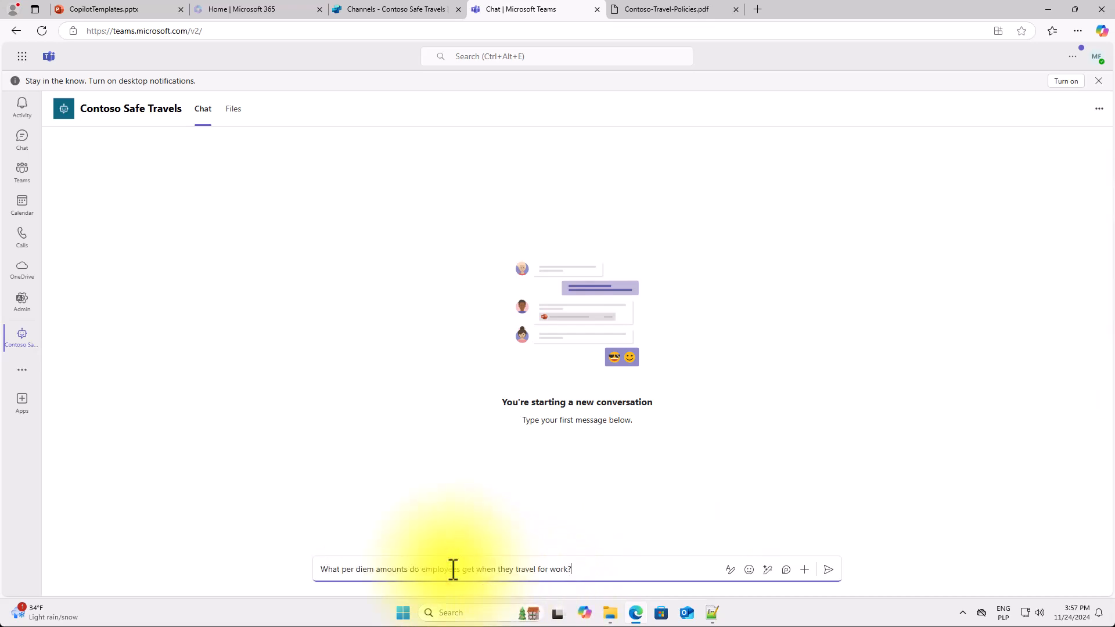
key("Return")
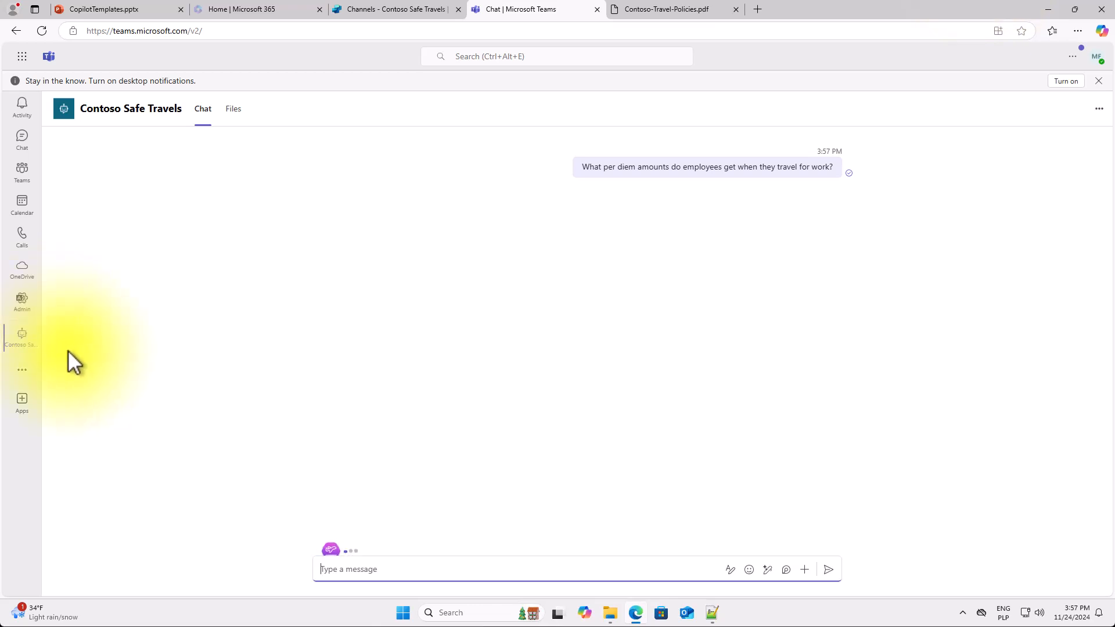
key("ctrl+1")
left_click(11, 355)
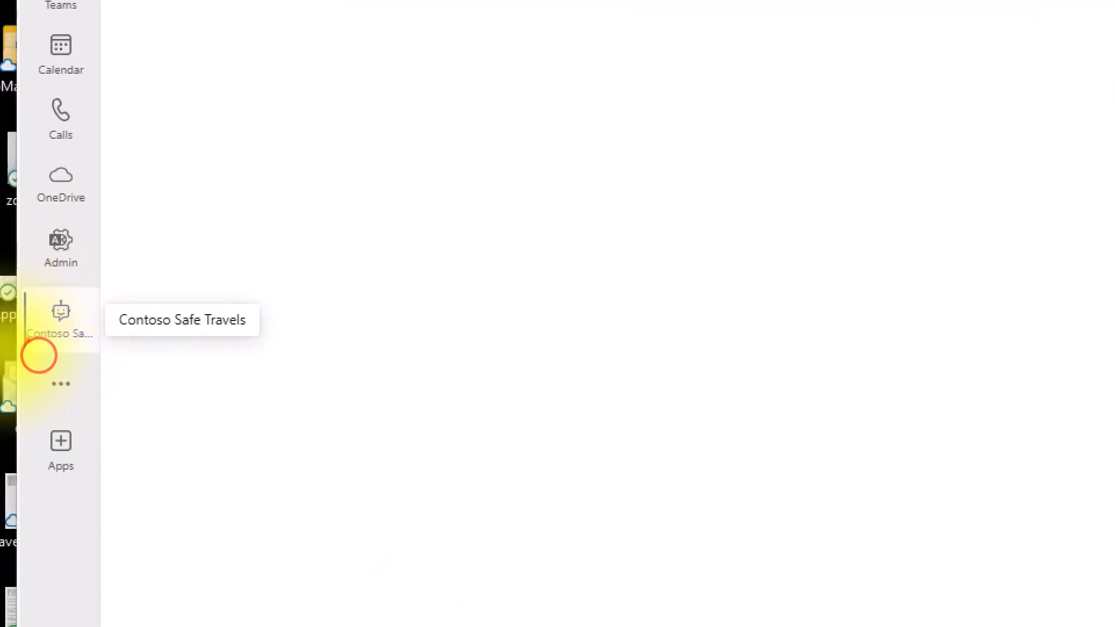
left_click_drag(29, 355, 82, 281)
key("Escape")
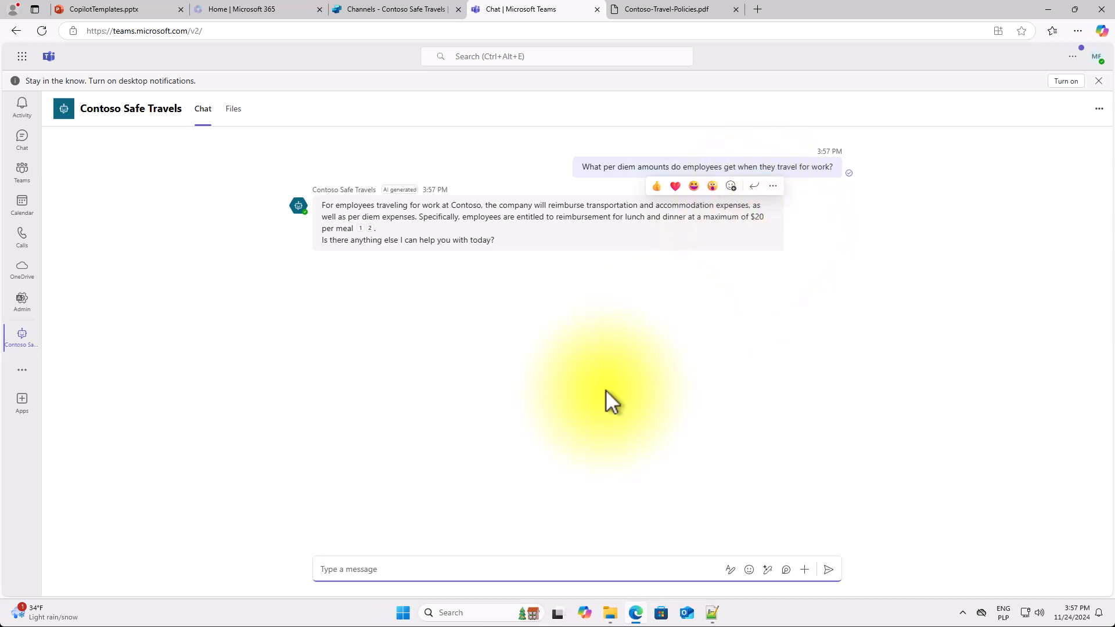
Send the agent the message "I need to contact to emergency number." in the Teams chat
left_click(504, 569)
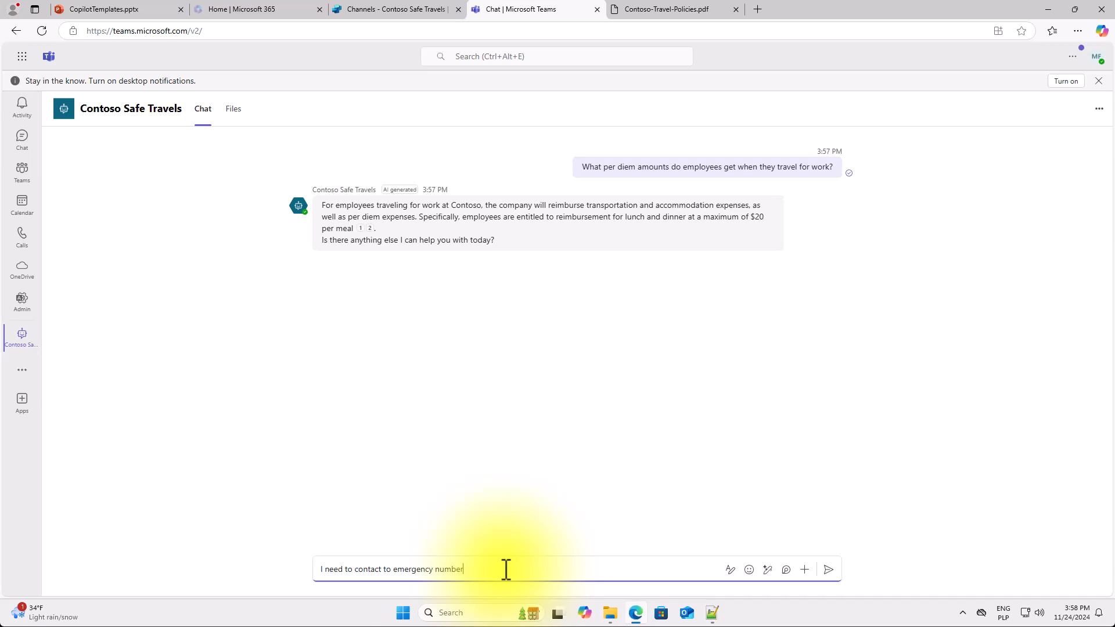
type(".")
key("Return")
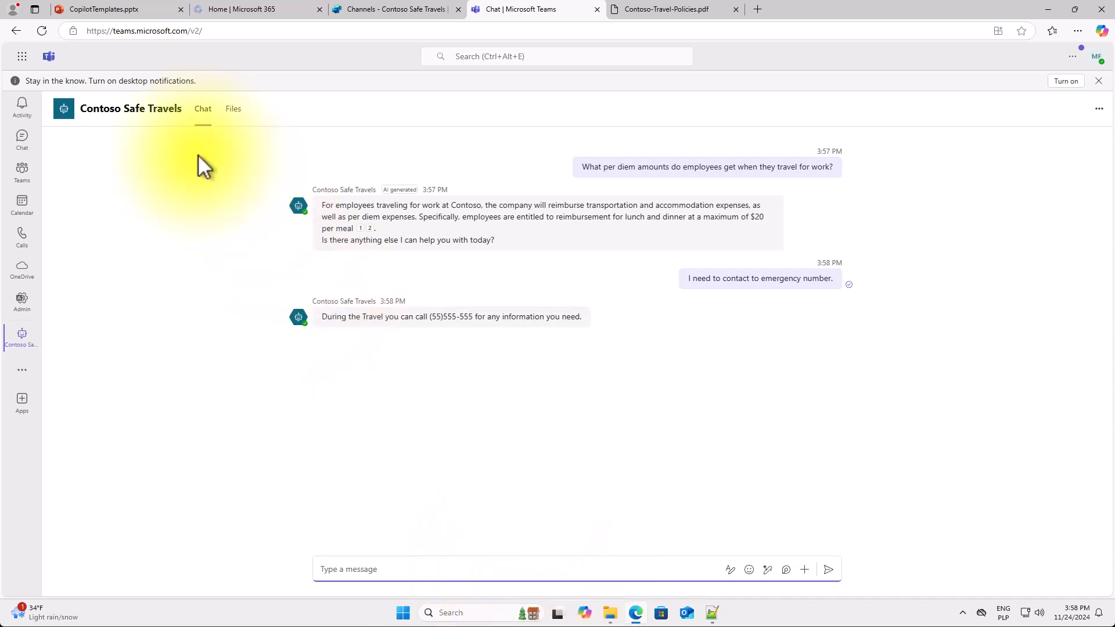
Switch to the CopilotTemplates presentation in PowerPoint and start the slide show from the closing "Thank You!" slide
left_click(151, 12)
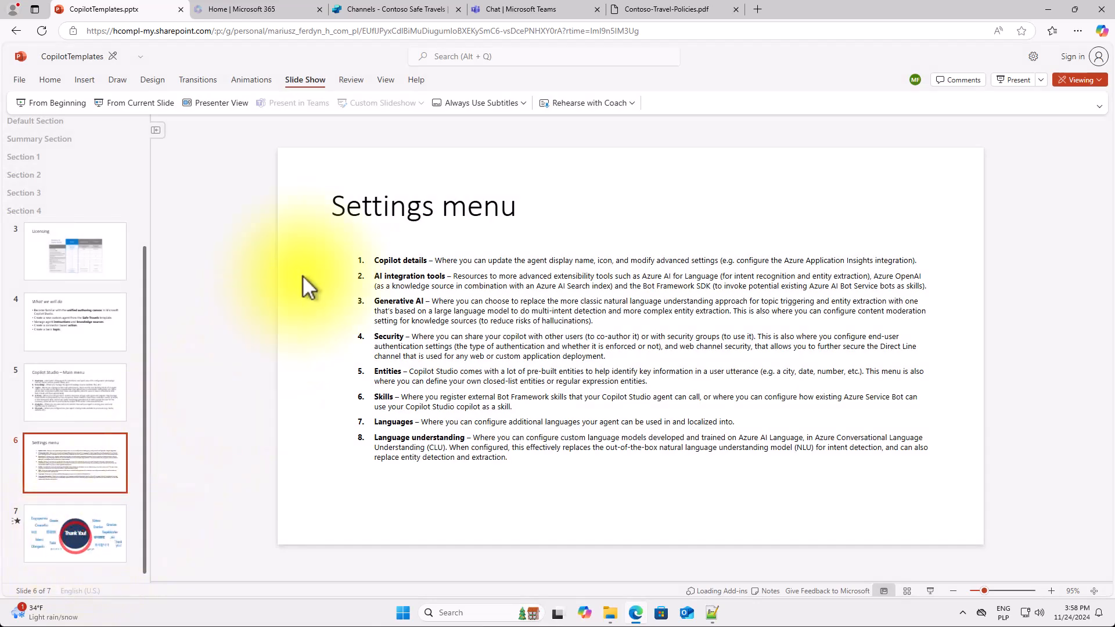
left_click(98, 549)
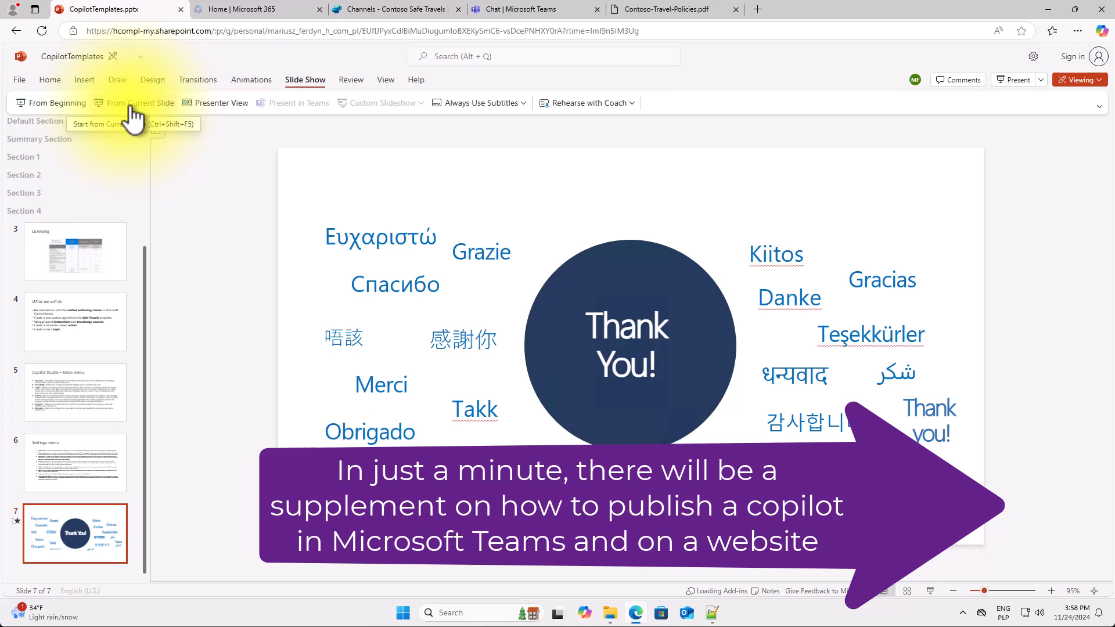
left_click(134, 118)
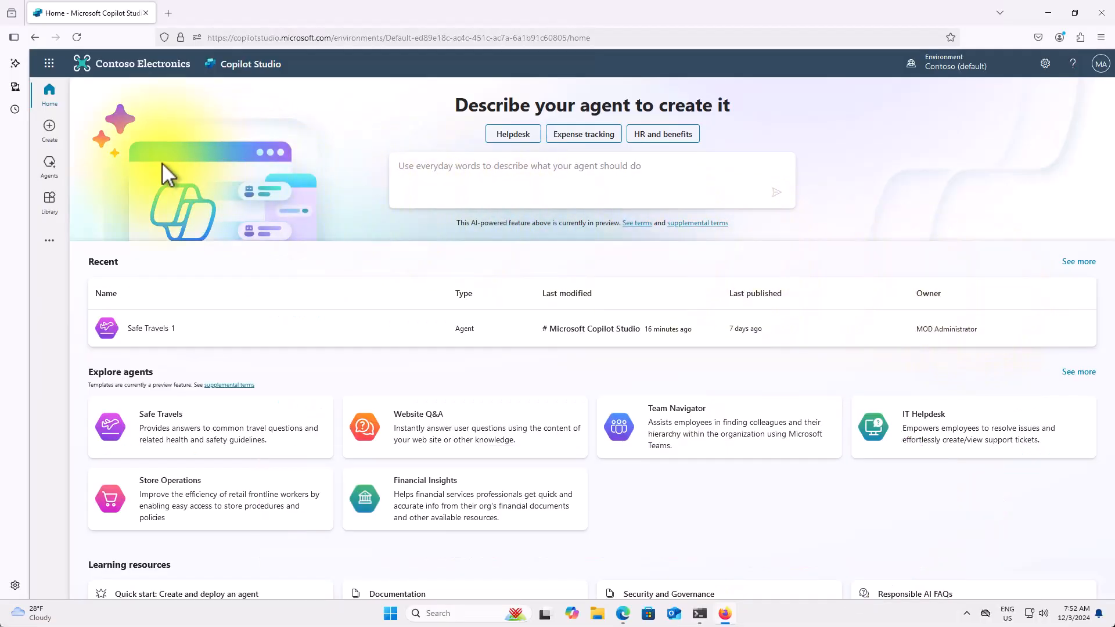
Open the channels of the Safe Travels 1 agent in Copilot Studio and publish the agent, closing the progress dialog
left_click(50, 163)
left_click(139, 206)
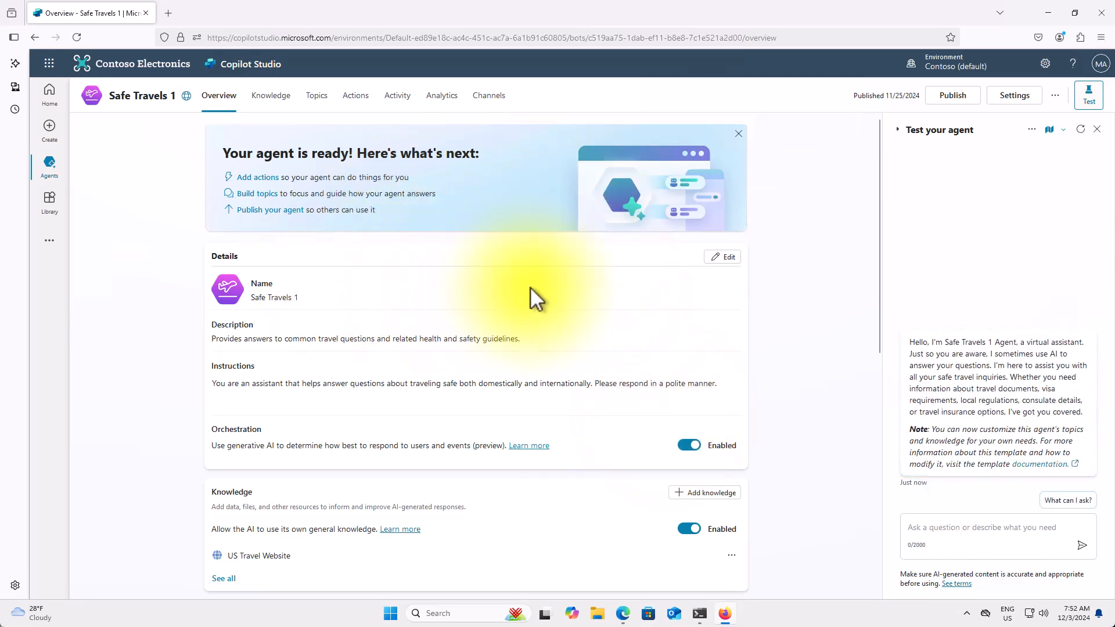
left_click(489, 97)
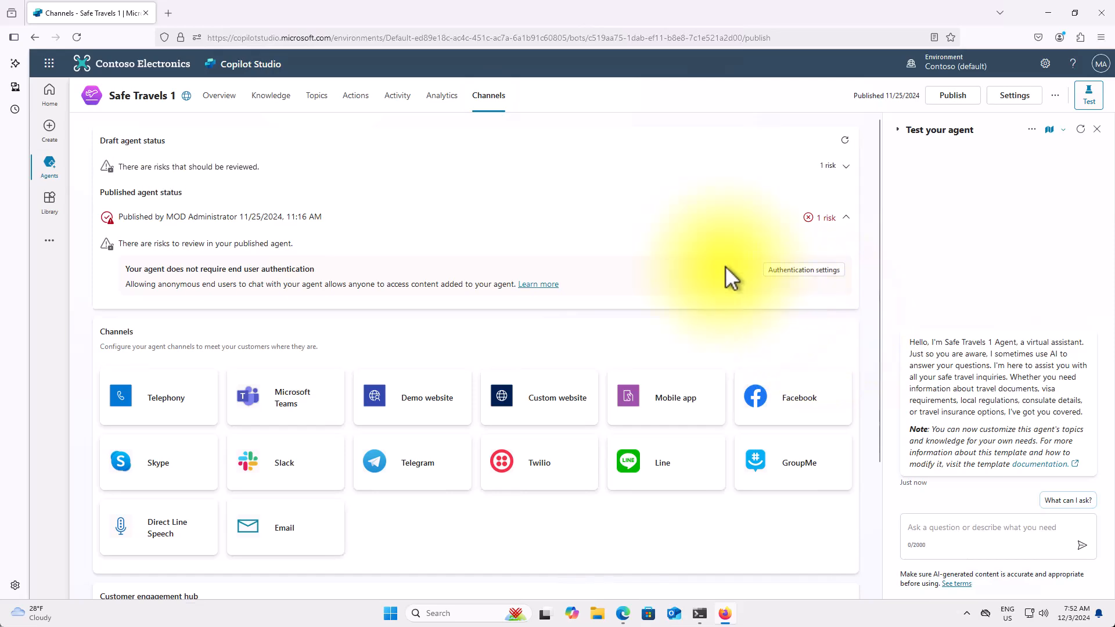
left_click(950, 94)
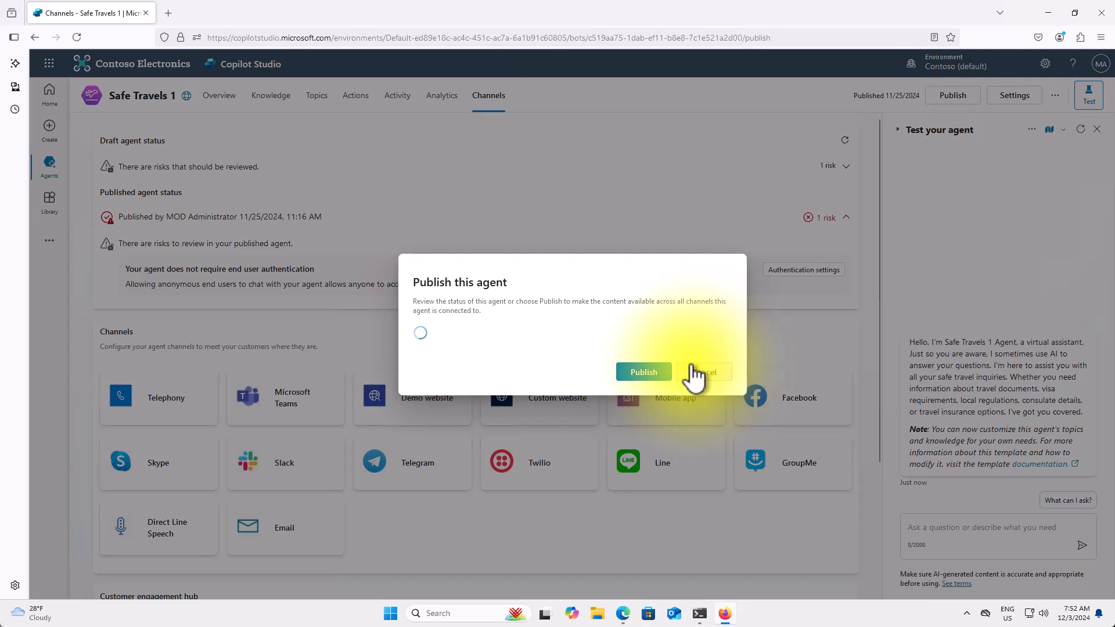
left_click(642, 376)
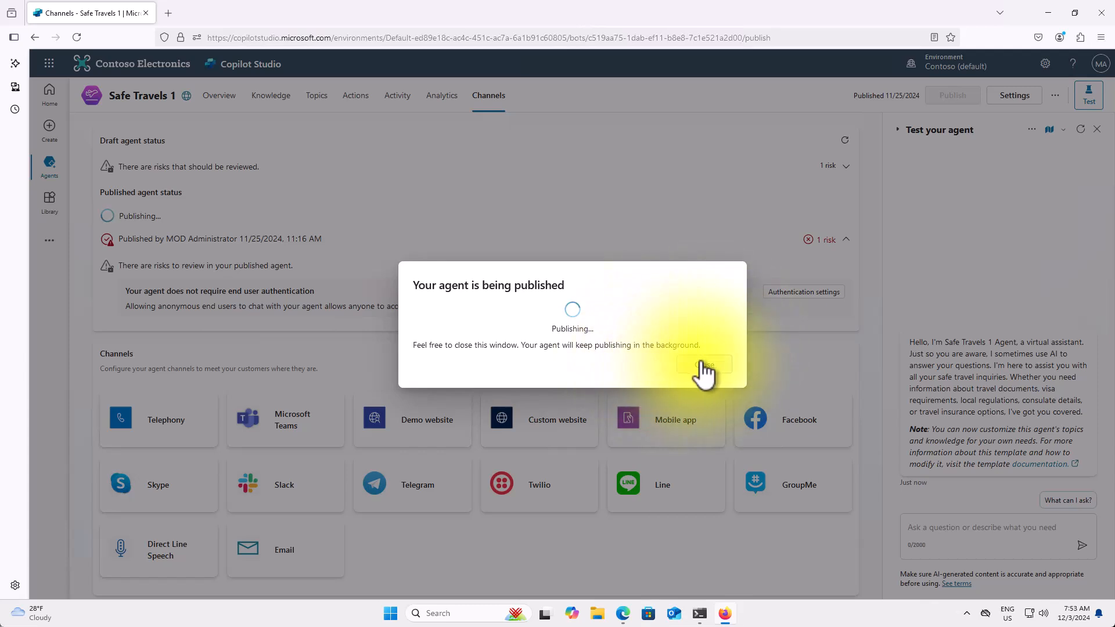
left_click(702, 363)
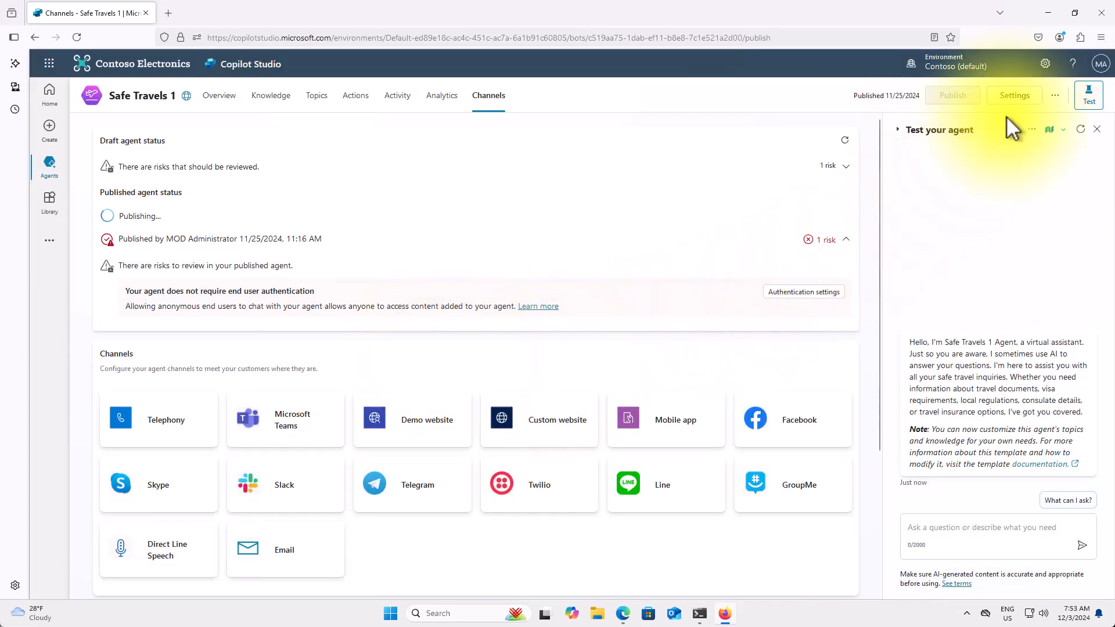
Review the web channel security and authentication options in the agent's security settings without changing them
left_click(1015, 95)
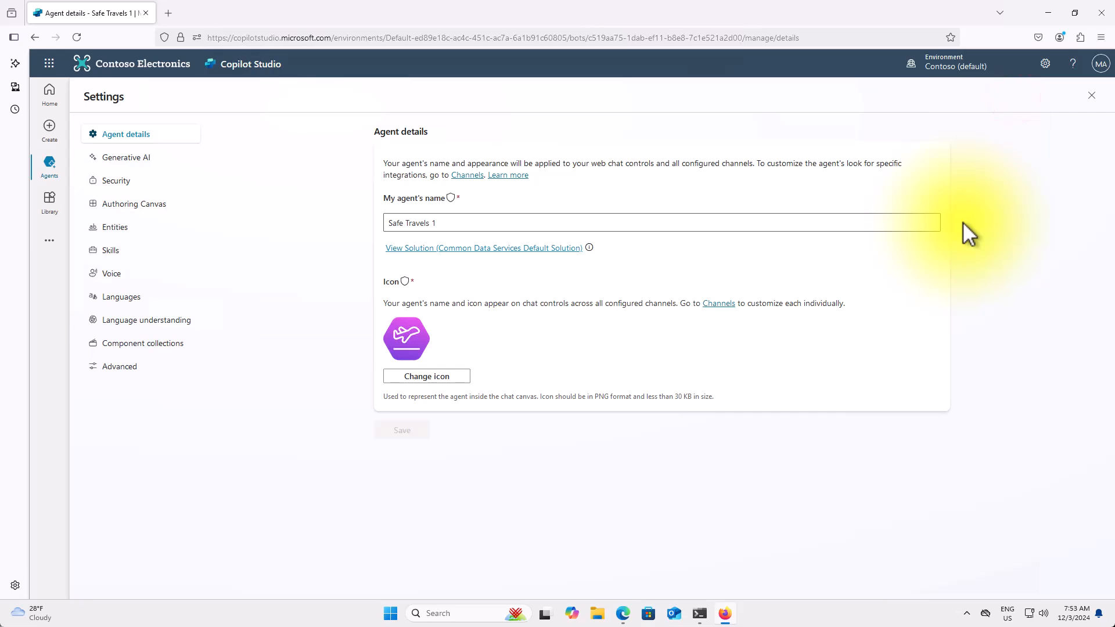
left_click(121, 181)
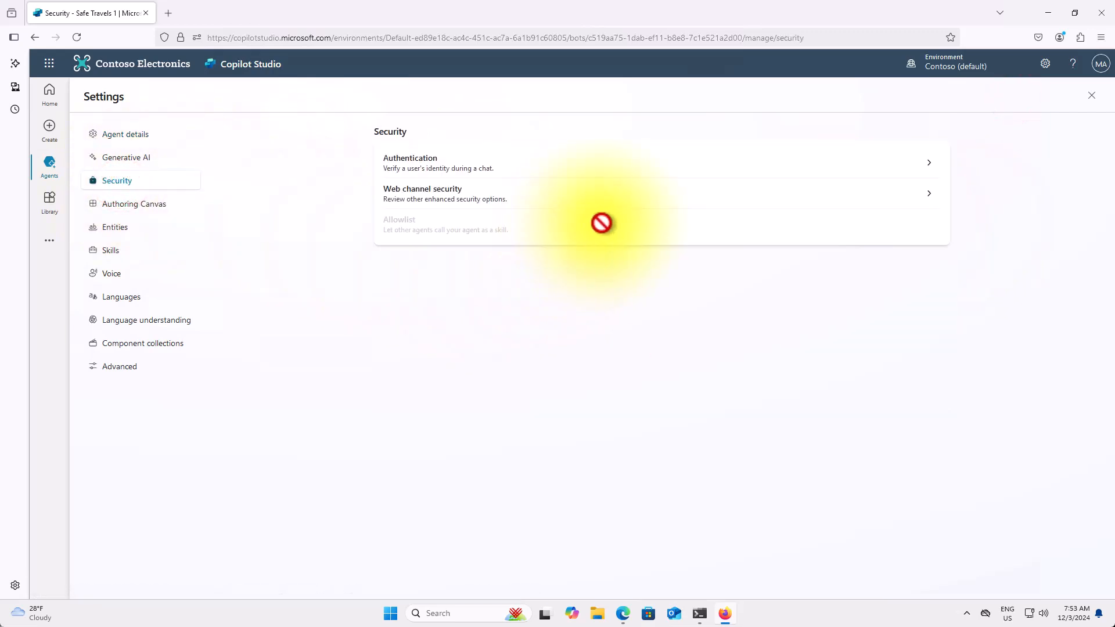
left_click(454, 197)
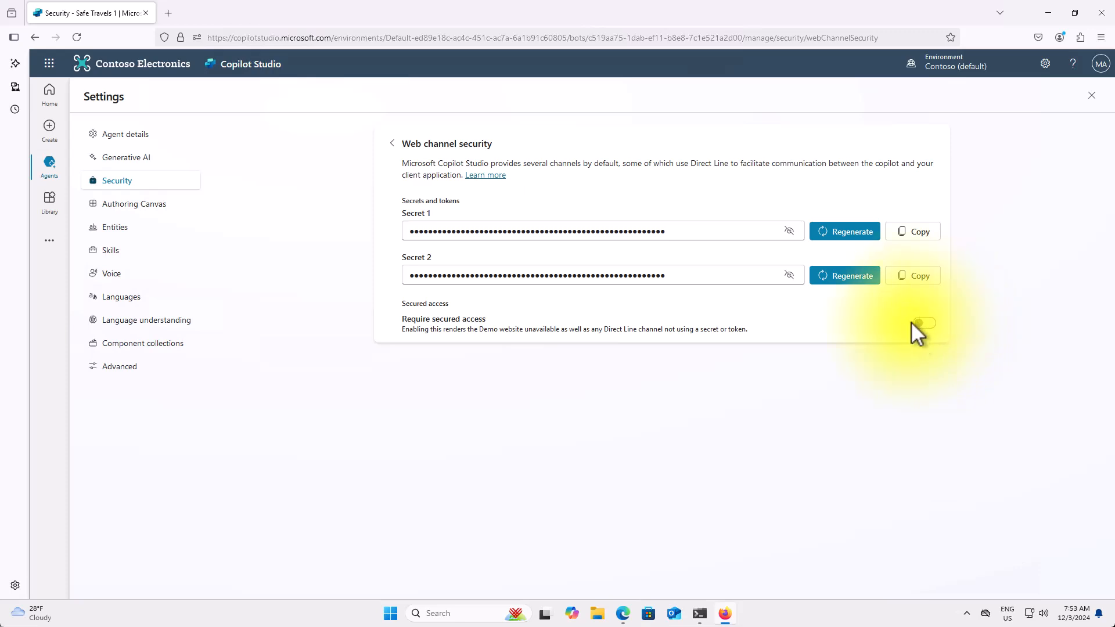
left_click(393, 143)
left_click(376, 177)
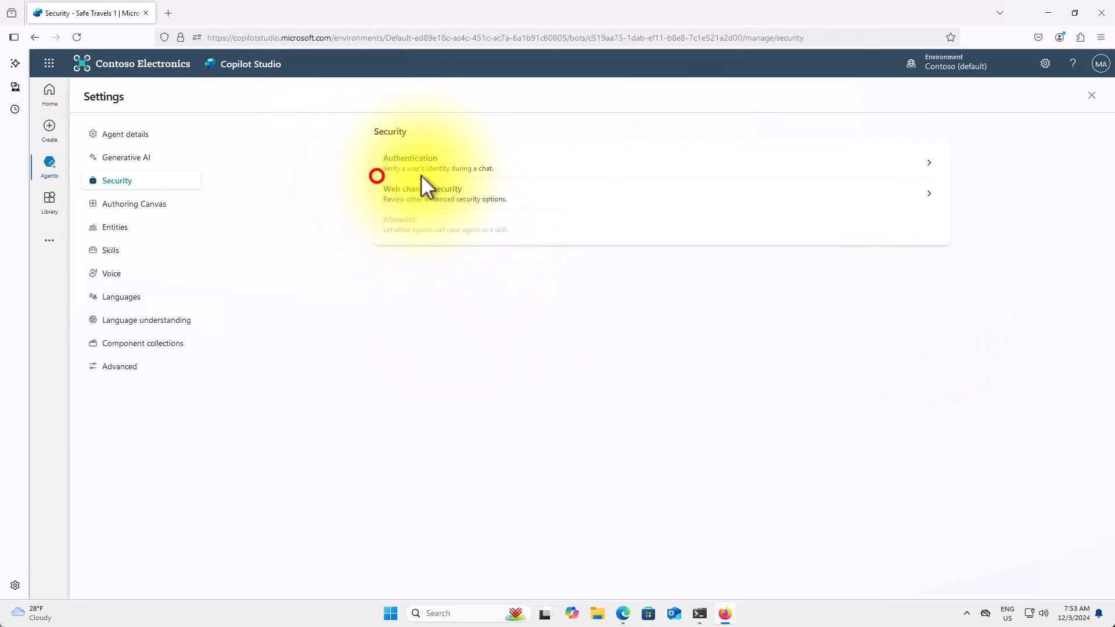
left_click(468, 166)
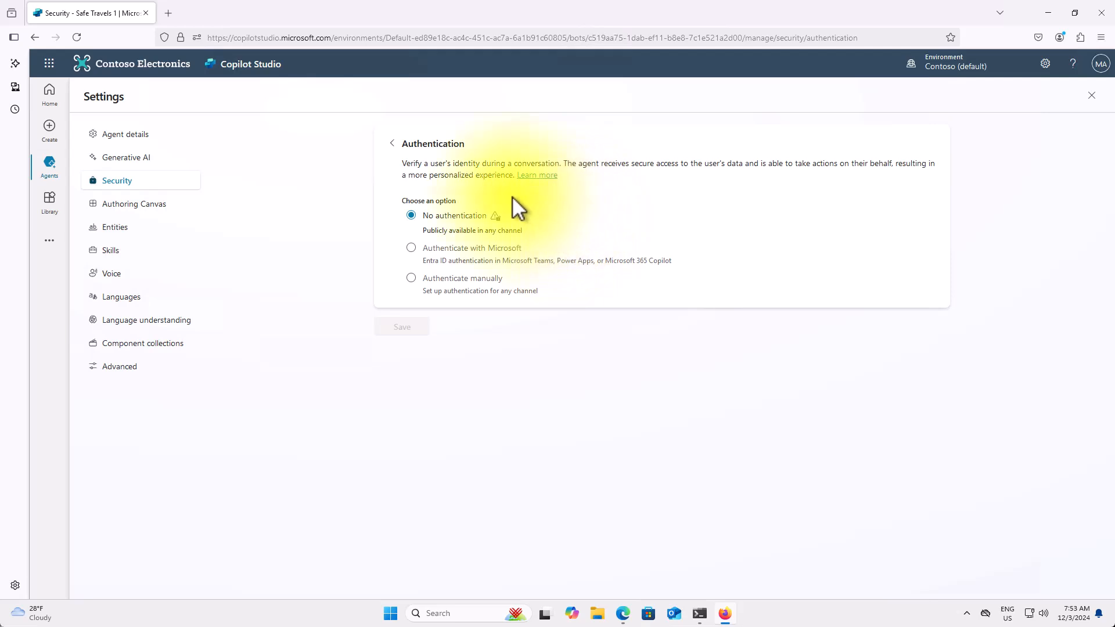
left_click(392, 143)
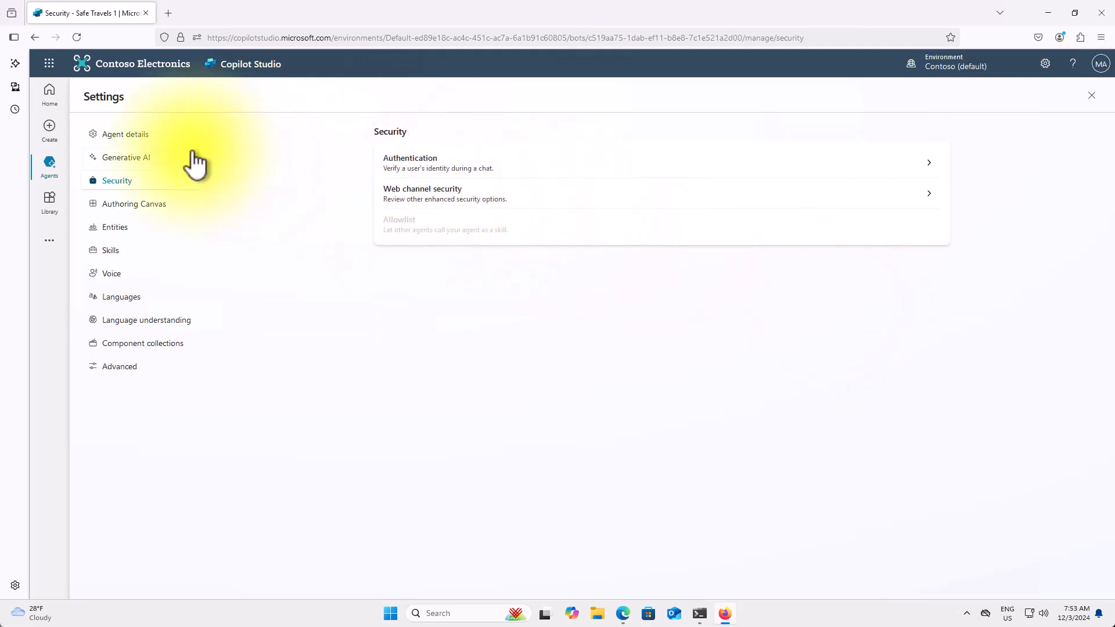
Return to the channels of the Safe Travels 1 agent and check its latest publication date
left_click(52, 165)
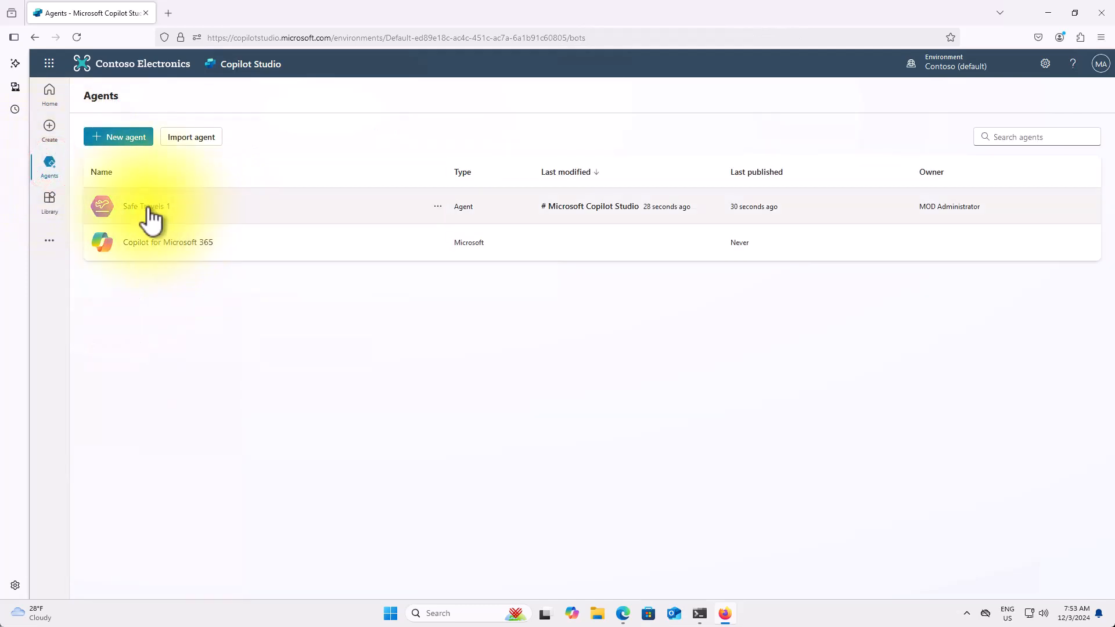
left_click(145, 207)
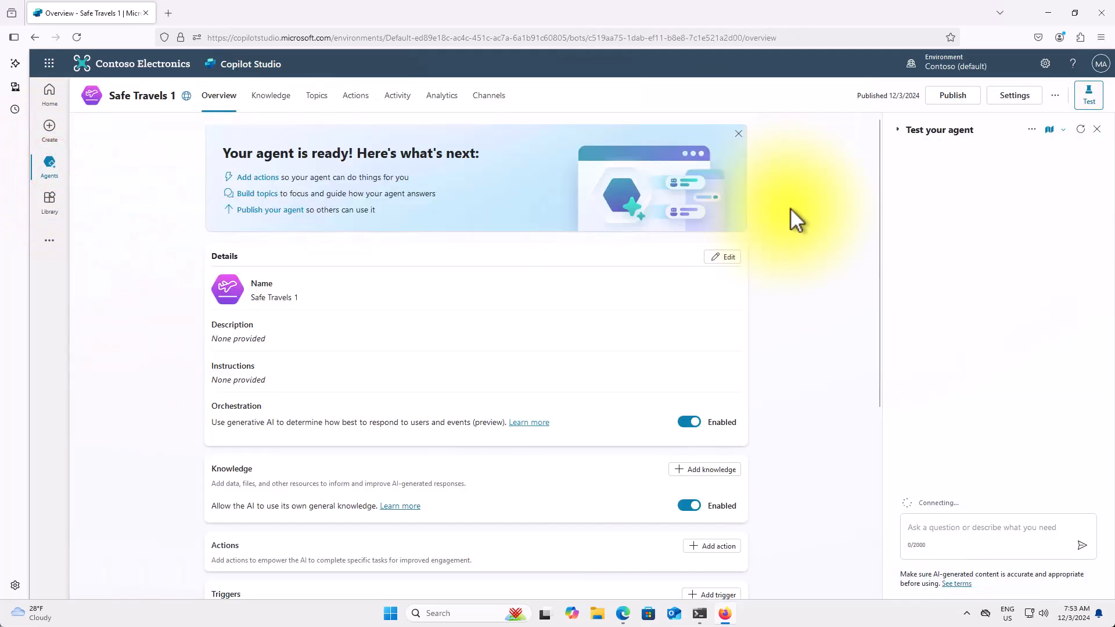
left_click(502, 99)
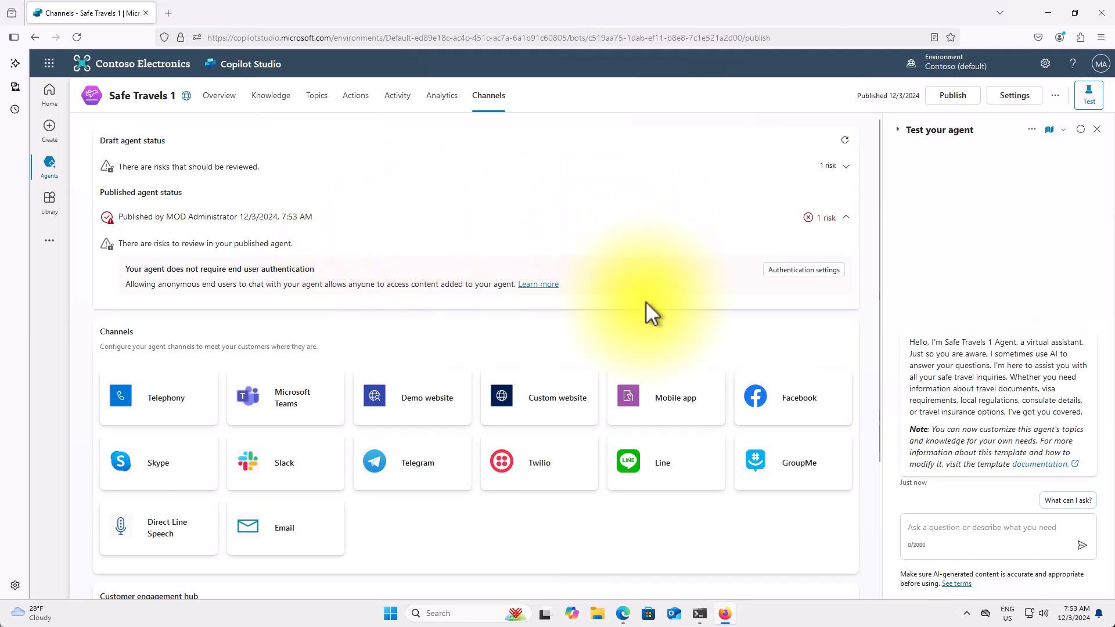
left_click_drag(853, 93, 925, 105)
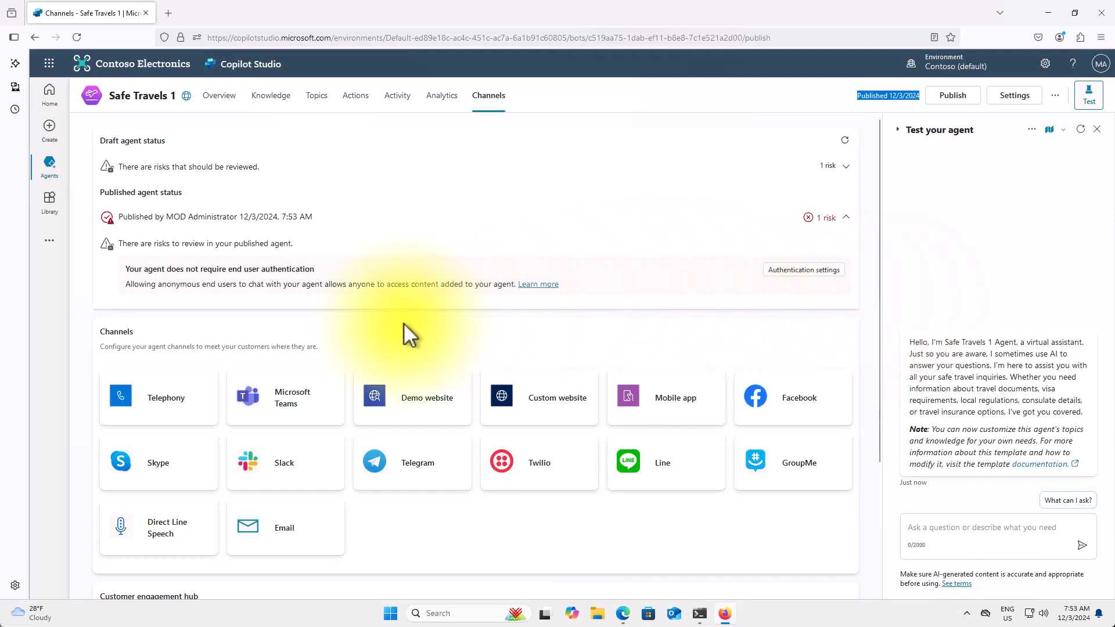
Edit the agent's Microsoft Teams channel details to allow users to add it to a team, and save
left_click(328, 400)
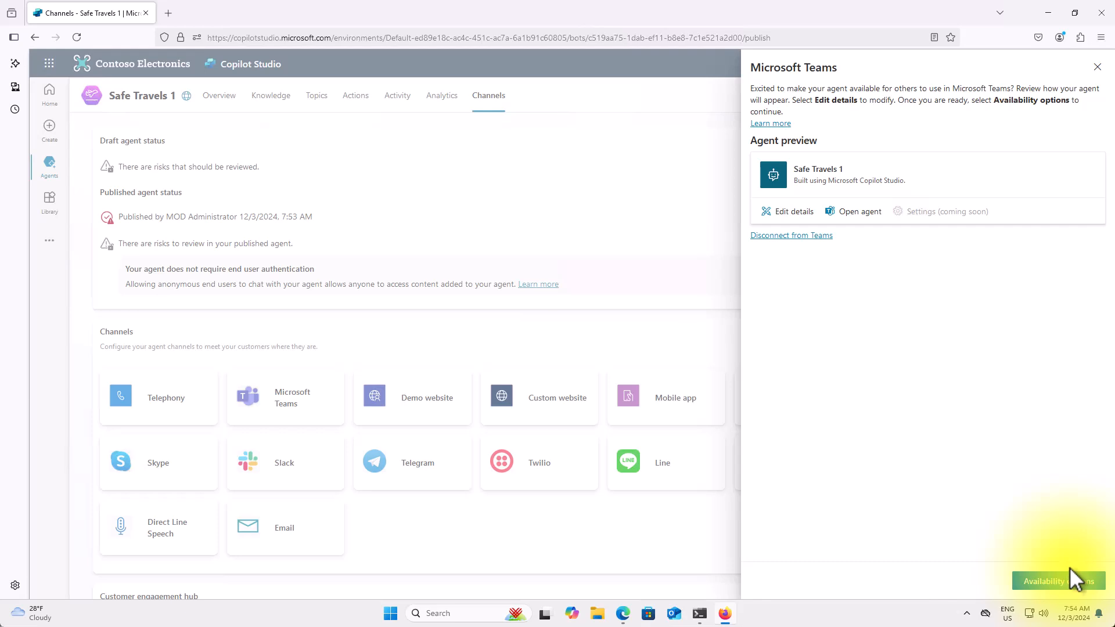
left_click(802, 212)
scroll(981, 314, "down", 1)
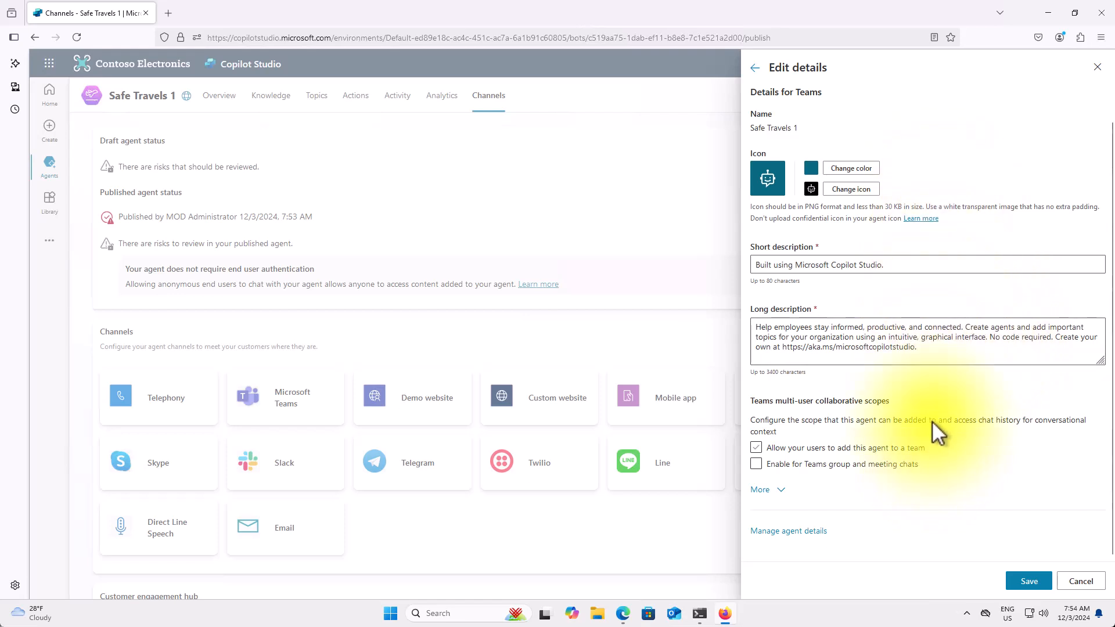
scroll(931, 281, "up", 1)
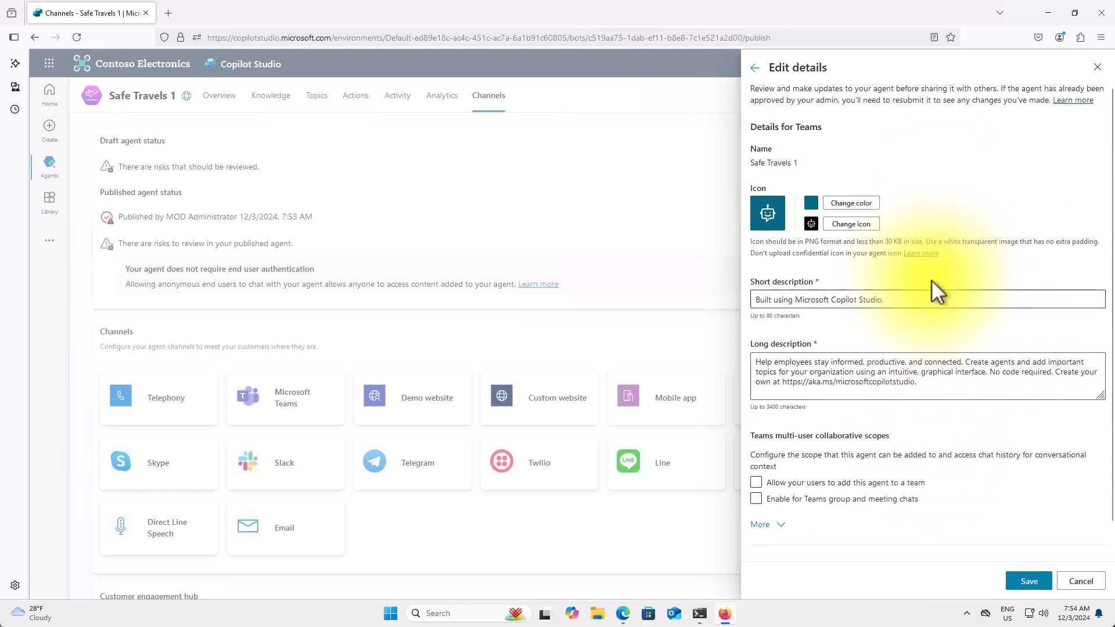
left_click(755, 482)
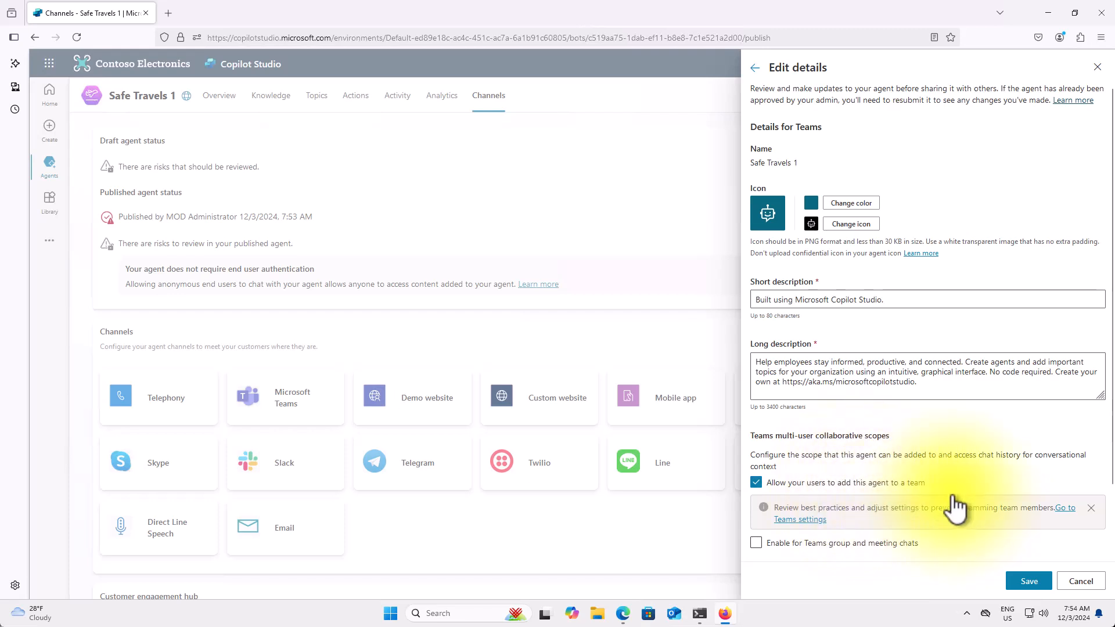
left_click(1029, 581)
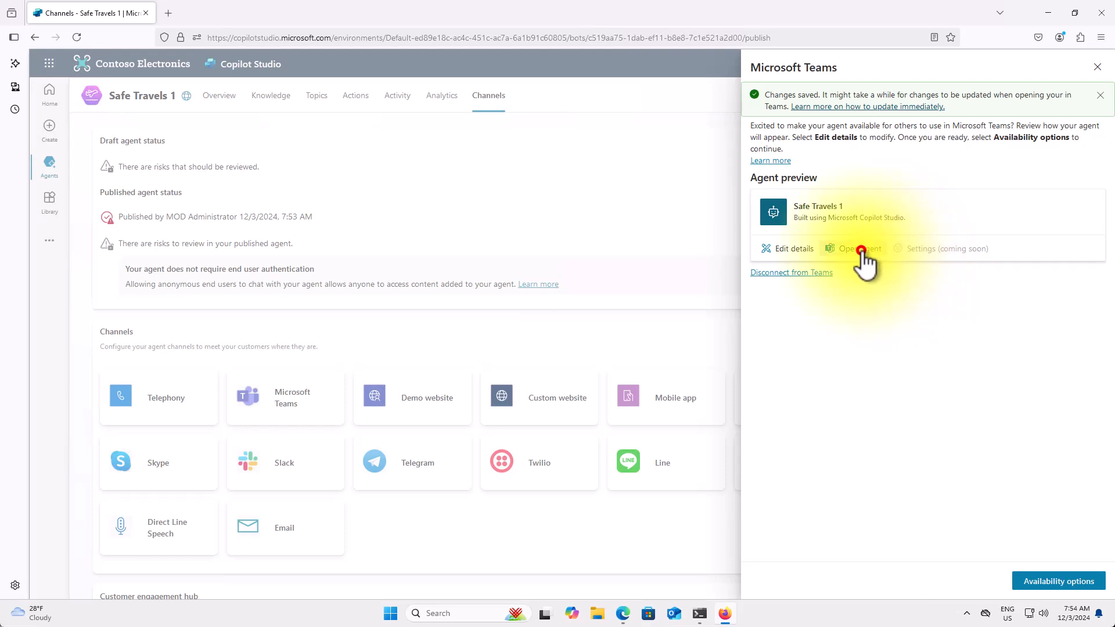
Open the Safe Travels 1 agent in the Teams web app and dismiss the OneDrive tip
left_click(861, 249)
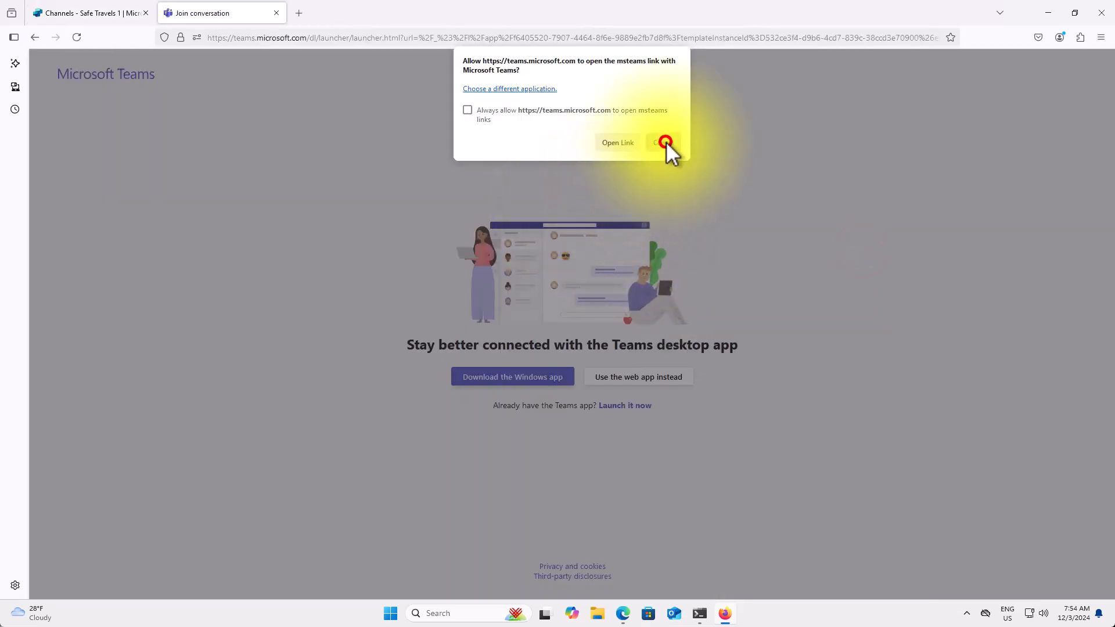
left_click(666, 142)
left_click(649, 377)
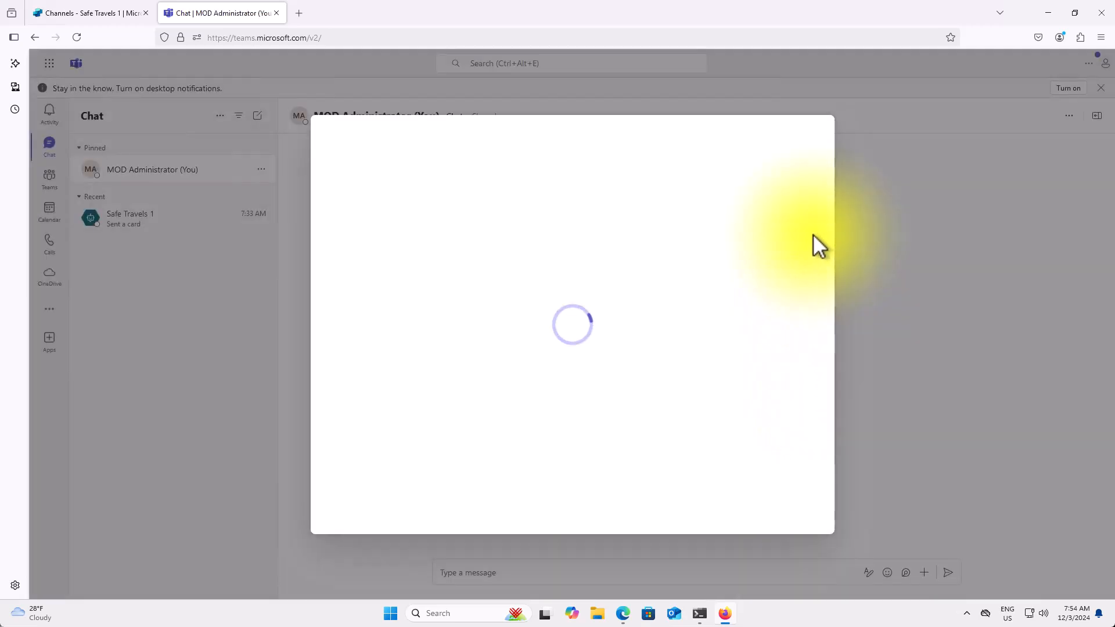
left_click(438, 181)
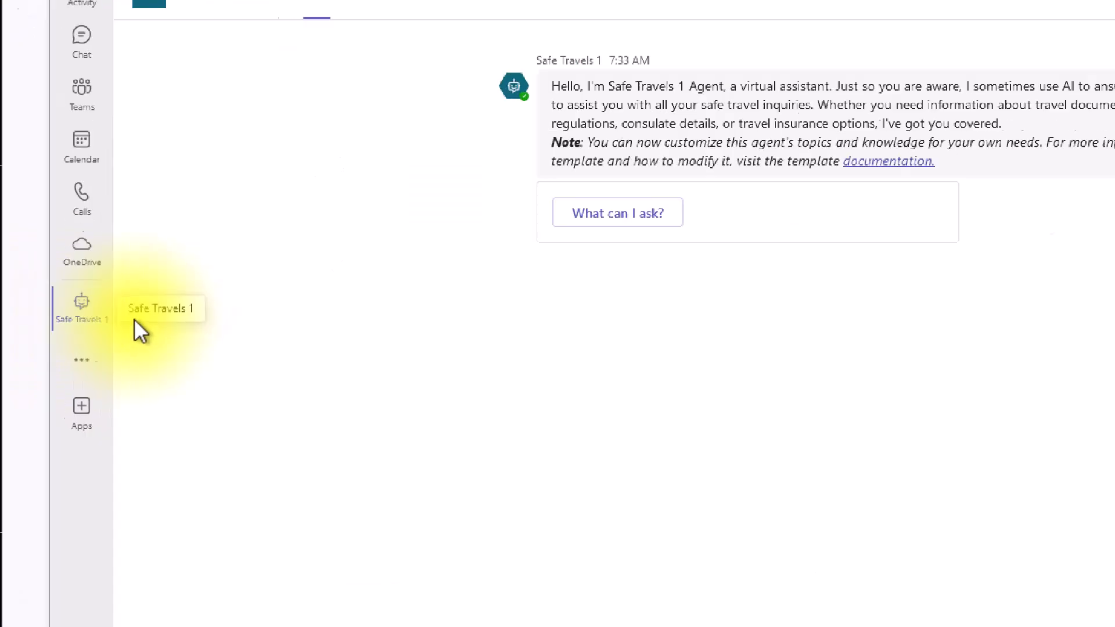
left_click(105, 314)
mouse_move(30, 341)
left_mouse_down()
mouse_move(114, 344)
mouse_move(130, 244)
left_mouse_up()
key("Escape")
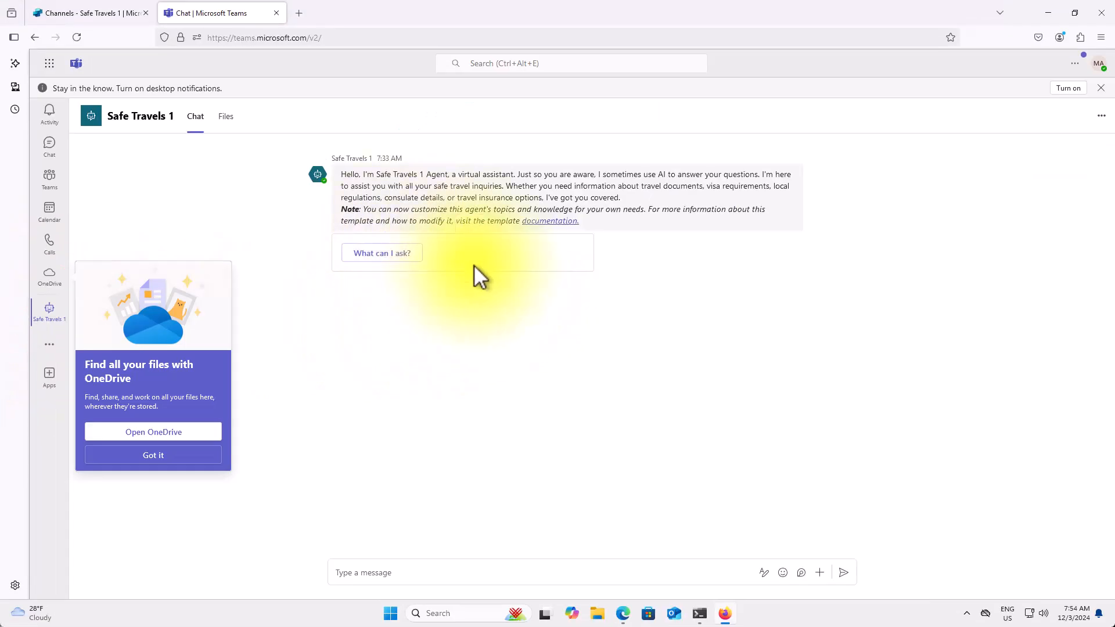
left_click(189, 457)
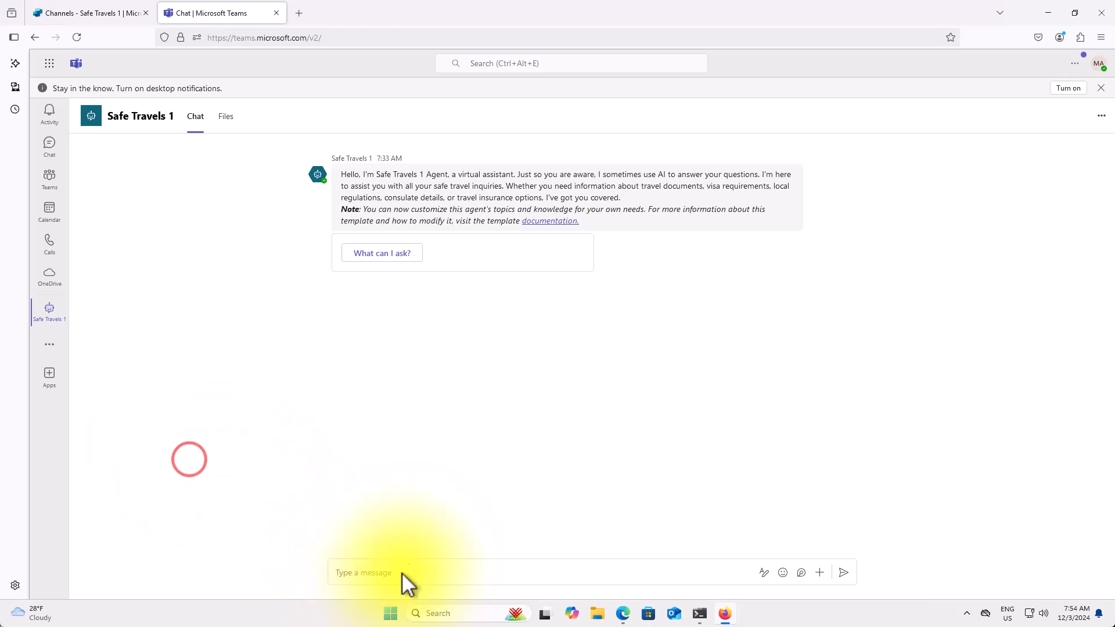
Ask the agent "How to get Visa to US?" in Teams, and return to the Copilot Studio channels overview
left_click(401, 567)
type("H")
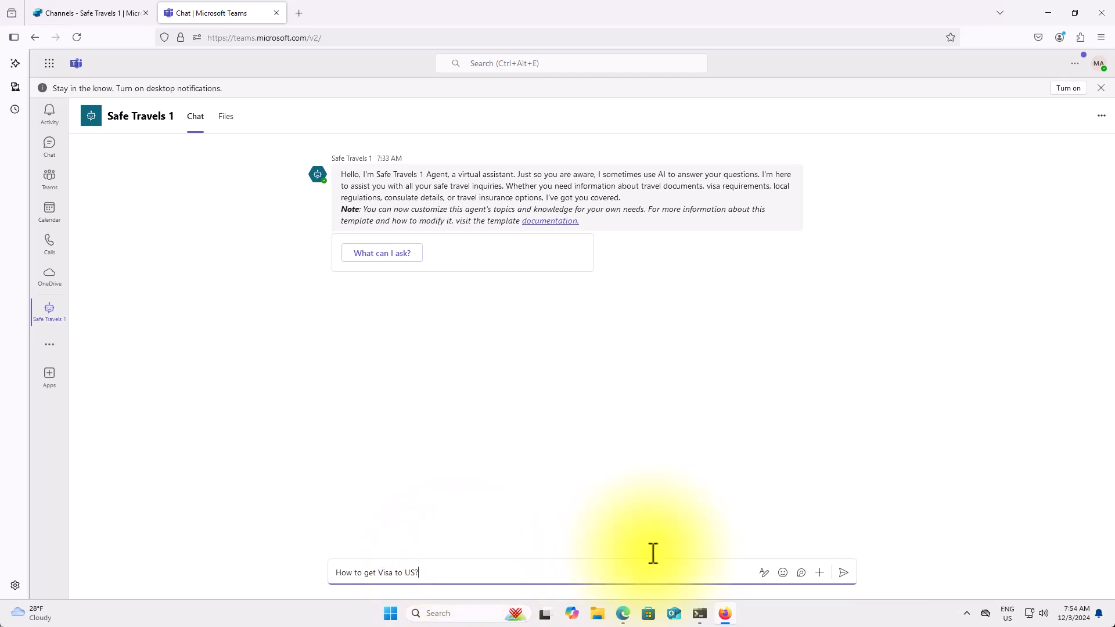
key("Return")
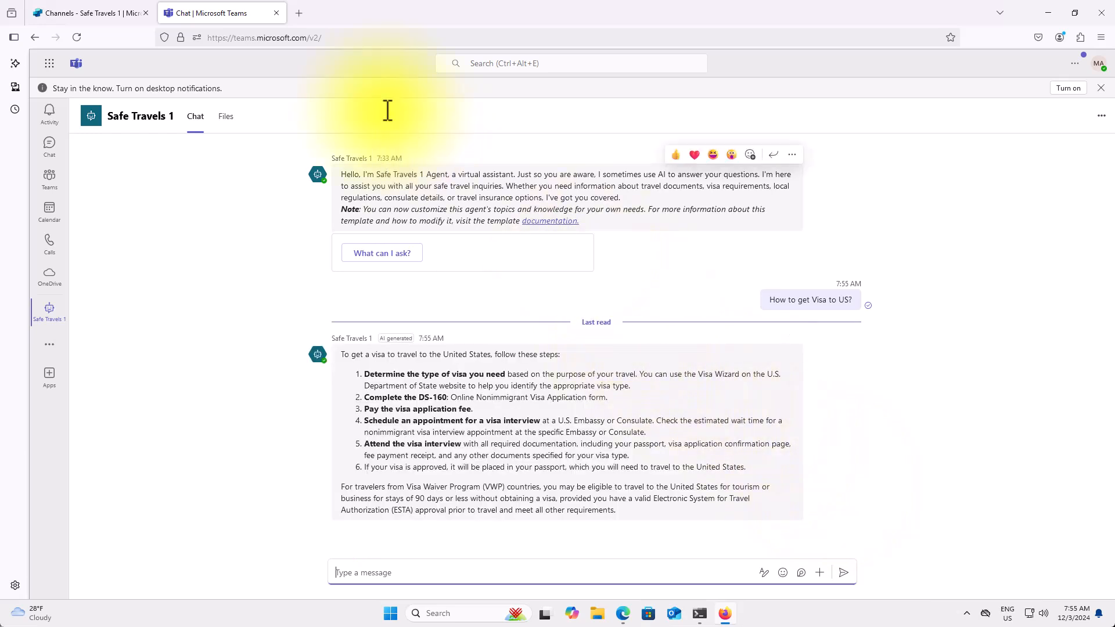
left_click(277, 12)
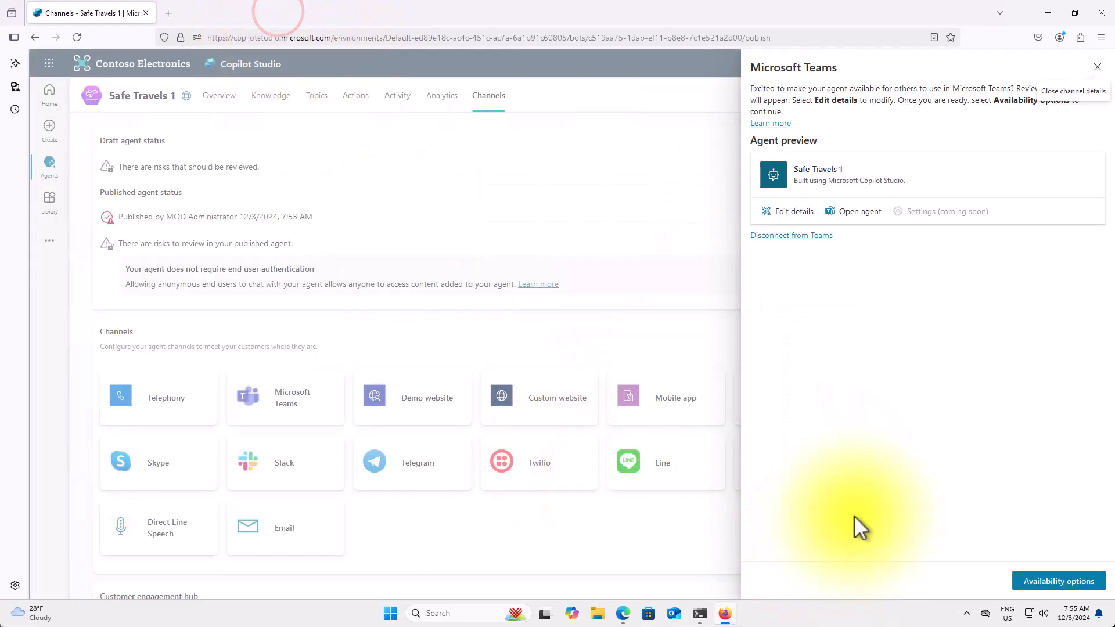
left_click(1097, 67)
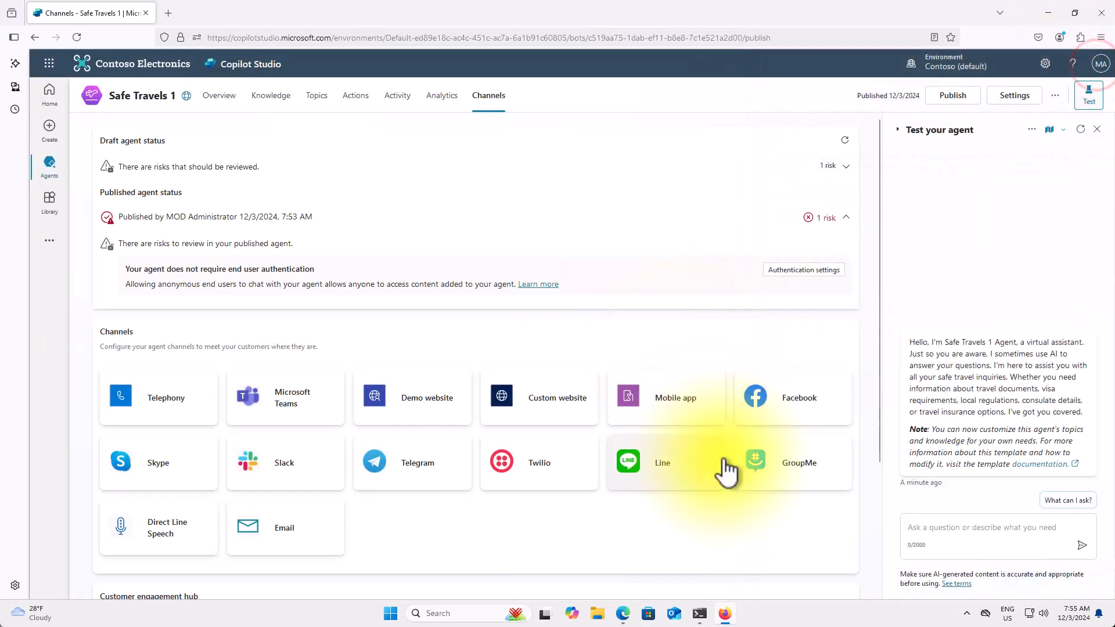
Copy the share link of the Demo website channel, save the channel and close its details
left_click(422, 411)
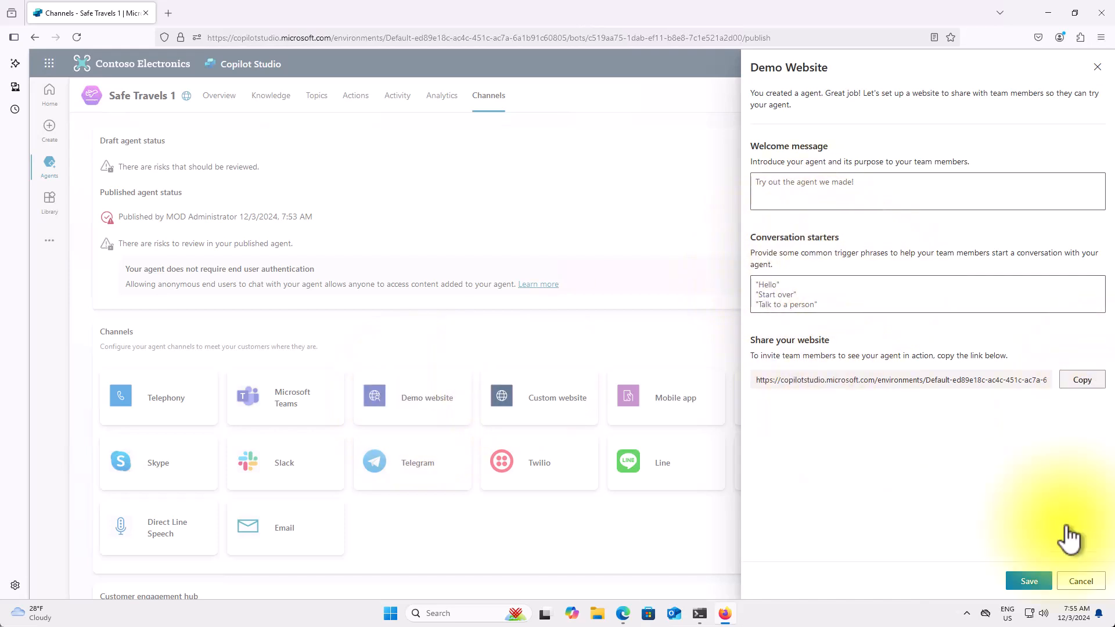
left_click(1082, 381)
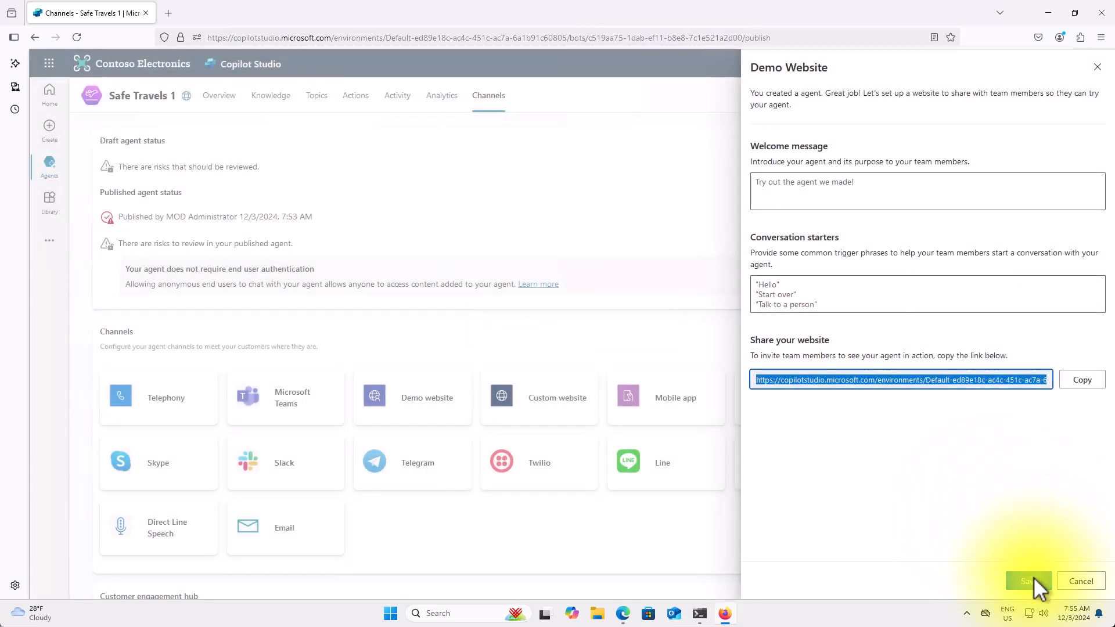
left_click(1030, 580)
left_click(729, 613)
left_click(723, 607)
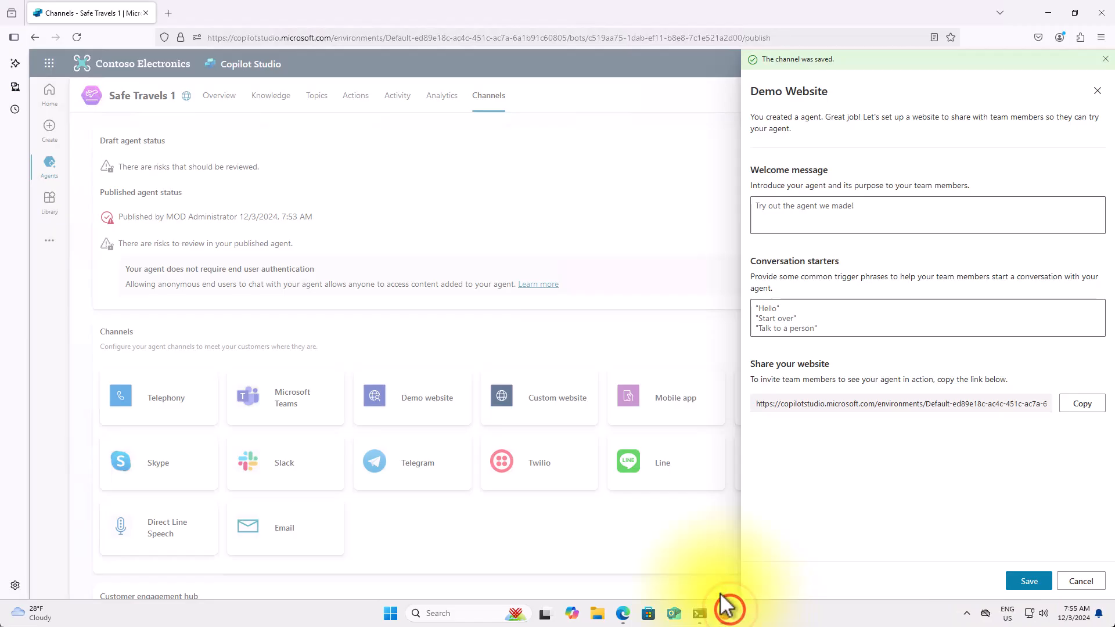
left_click(1103, 61)
left_click(1096, 66)
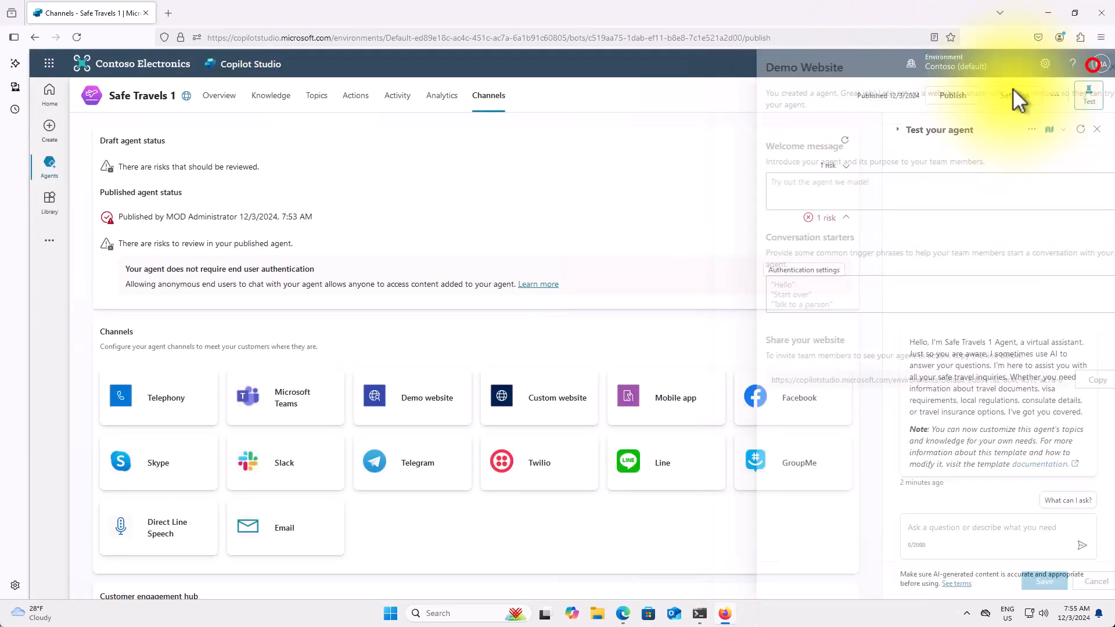
Load the copied demo website link in a new browser tab, send the "What can I ask?" prompt, and close the tab
left_click(168, 13)
left_click(240, 38)
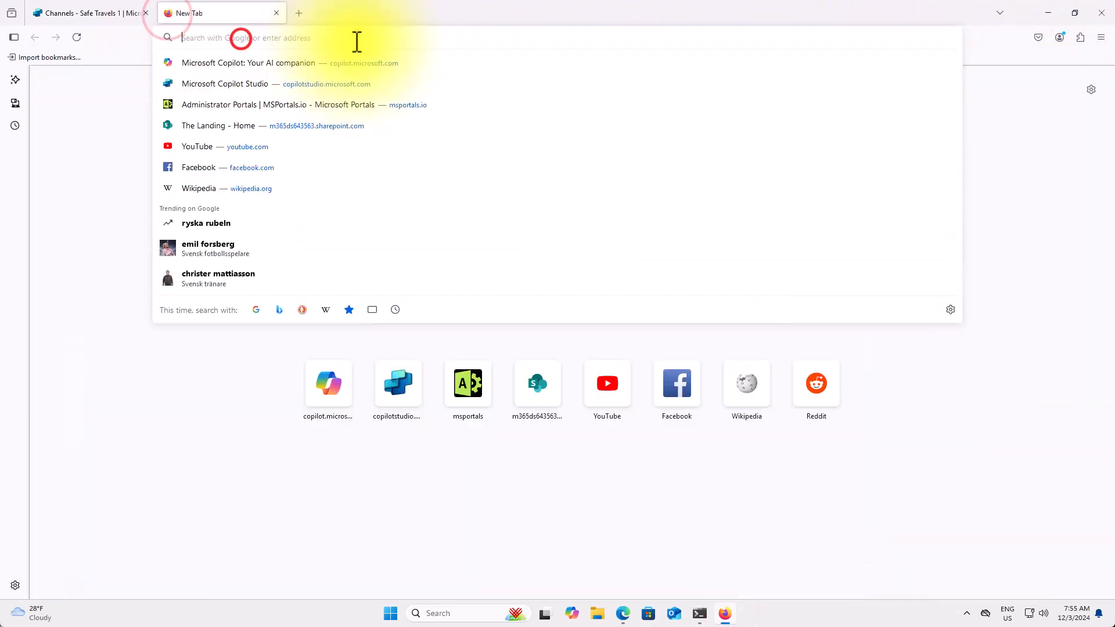
key("ctrl+v")
key("Return")
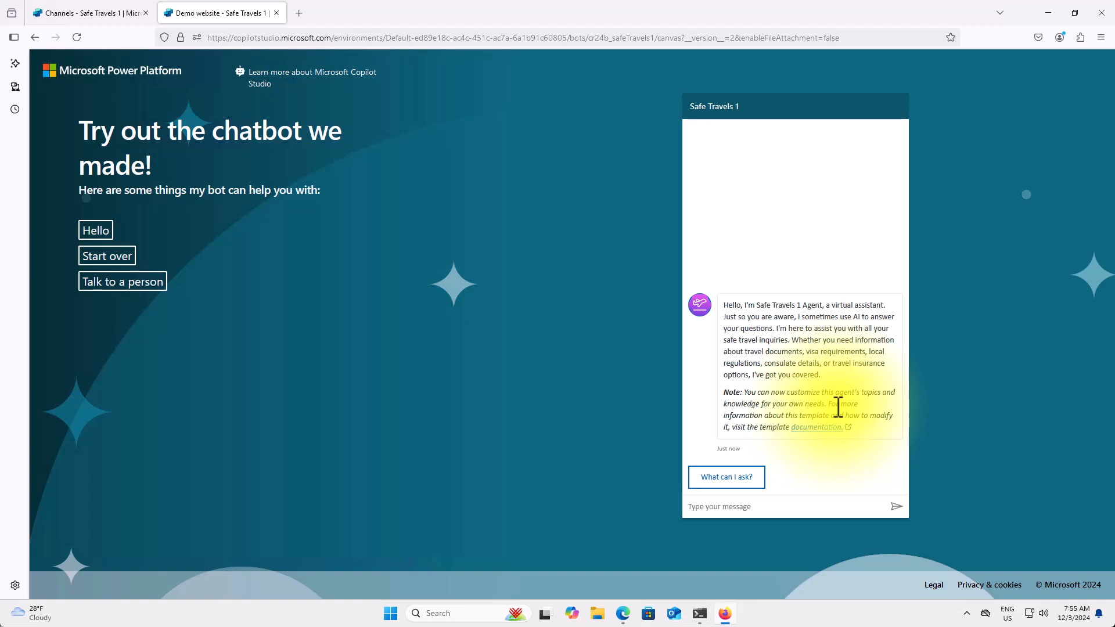
left_click(740, 474)
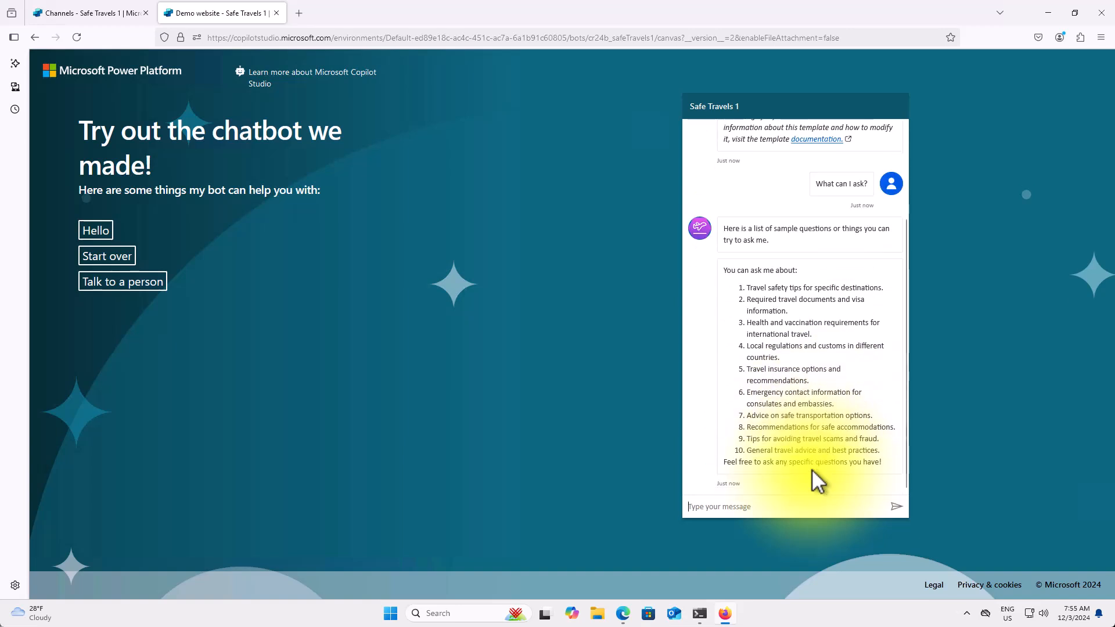
left_click(277, 13)
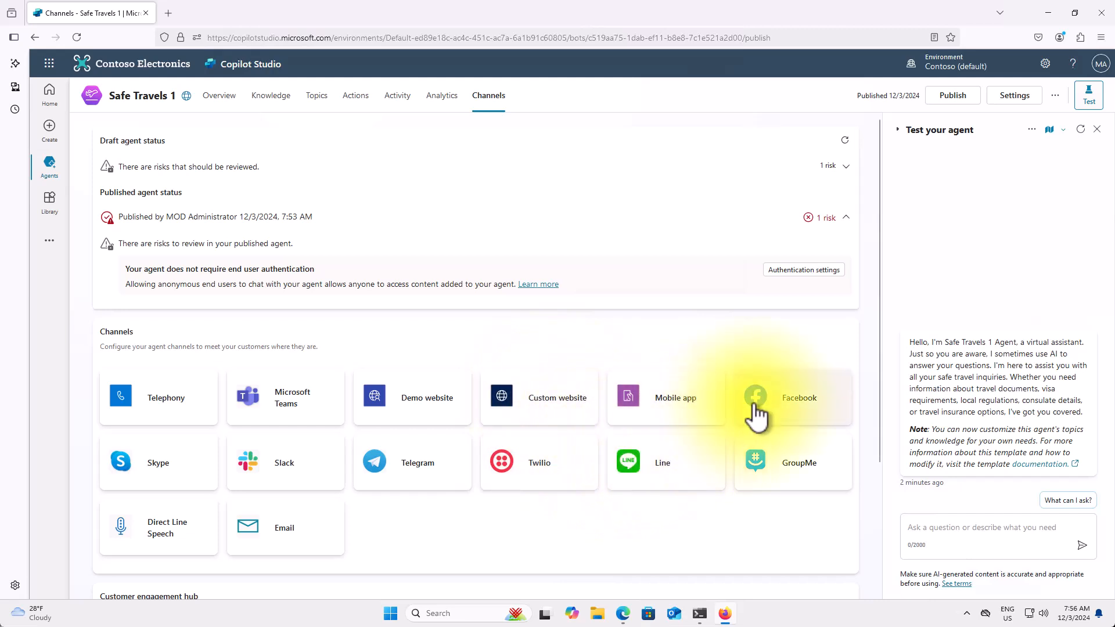
Switch to Edge and examine the files and README deployment instructions of the Static-website-hosting-in-Azure-Storage-AZD repository on GitHub
left_click(623, 614)
scroll(523, 189, "up", 5)
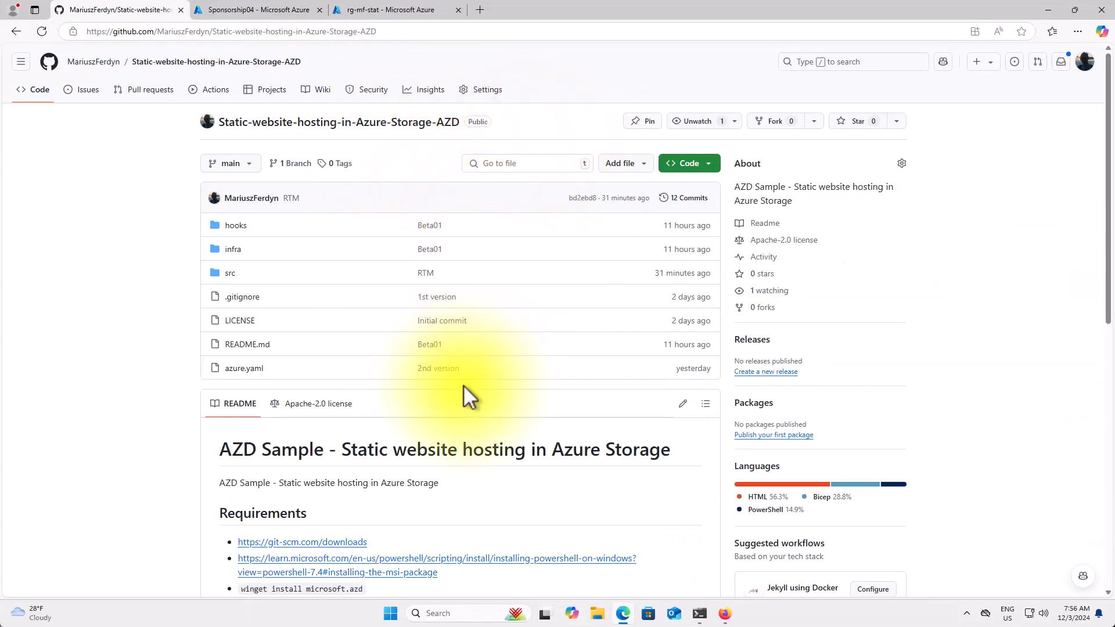
scroll(465, 389, "down", 3)
scroll(493, 389, "up", 3)
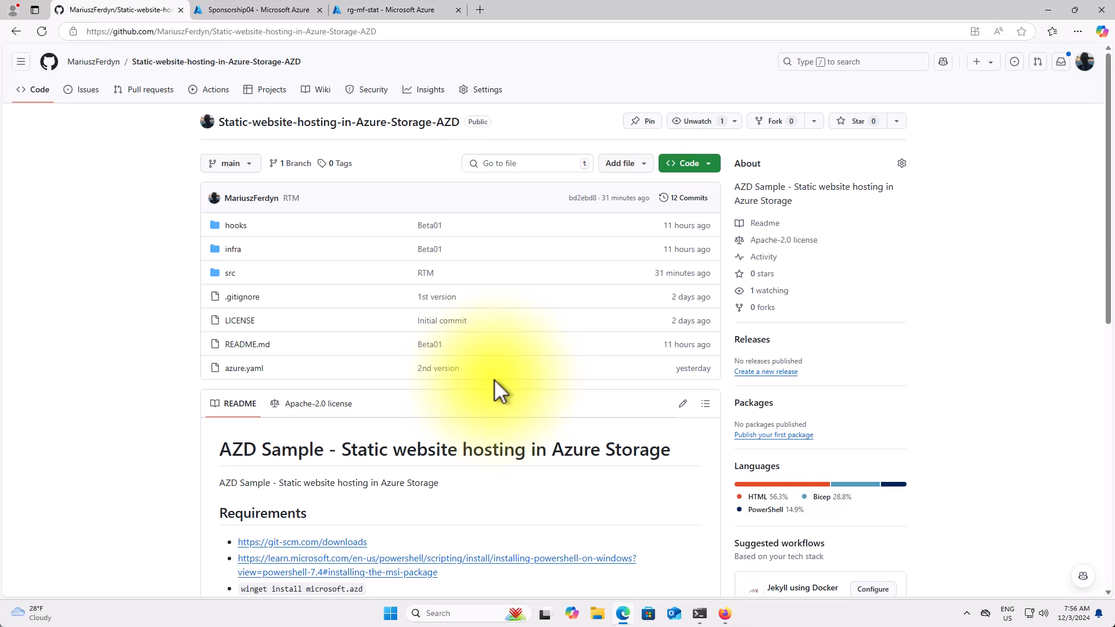
scroll(498, 392, "down", 2)
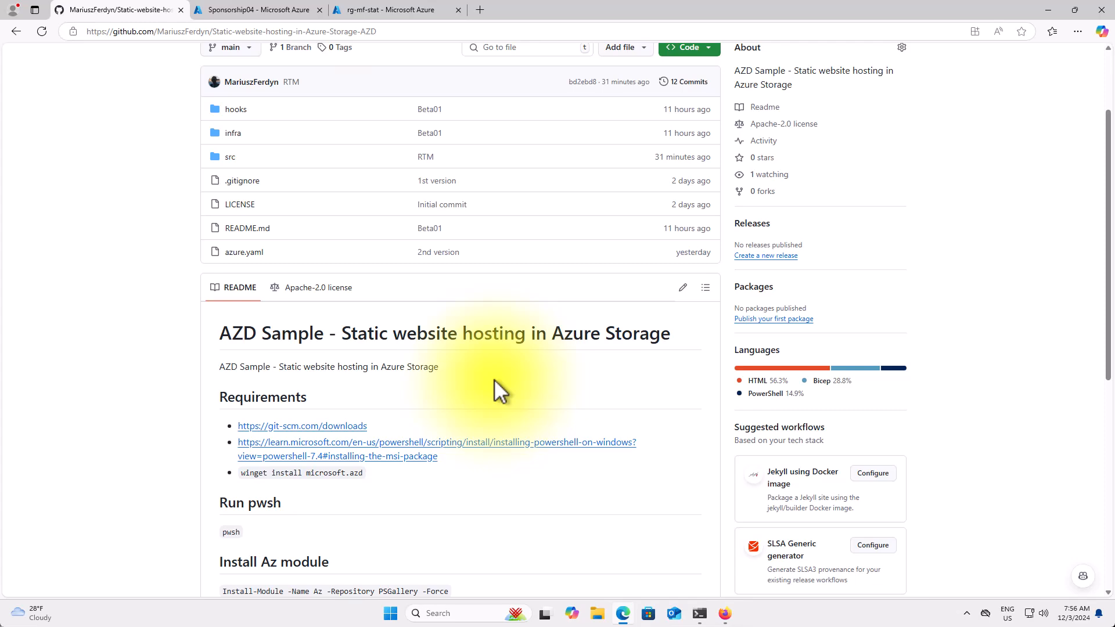
scroll(494, 381, "down", 3)
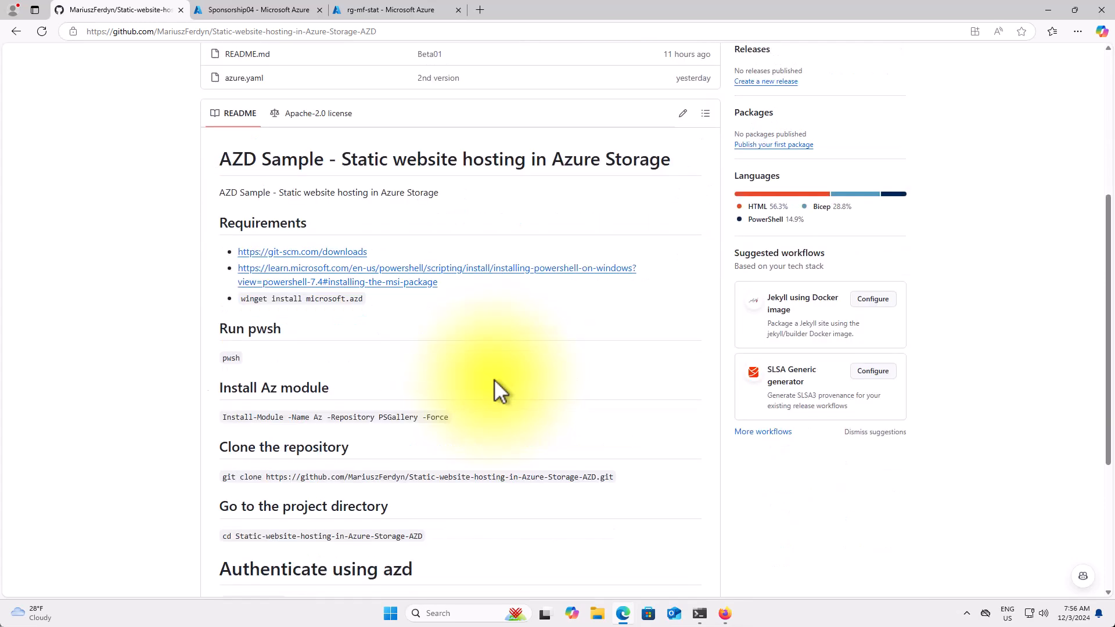
scroll(494, 381, "down", 2)
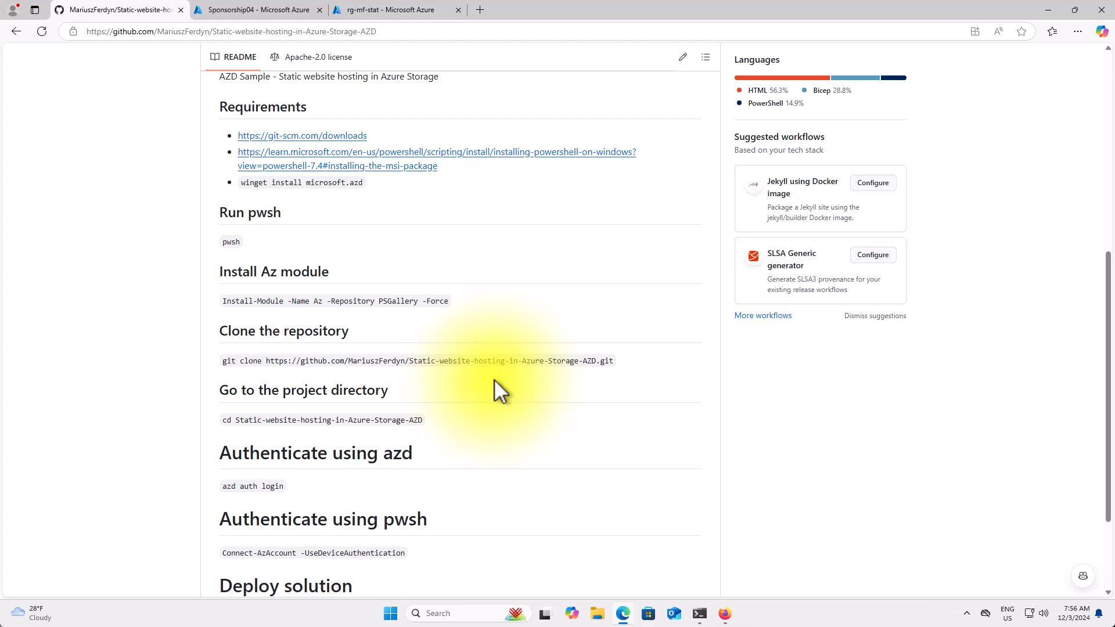
scroll(509, 409, "down", 1)
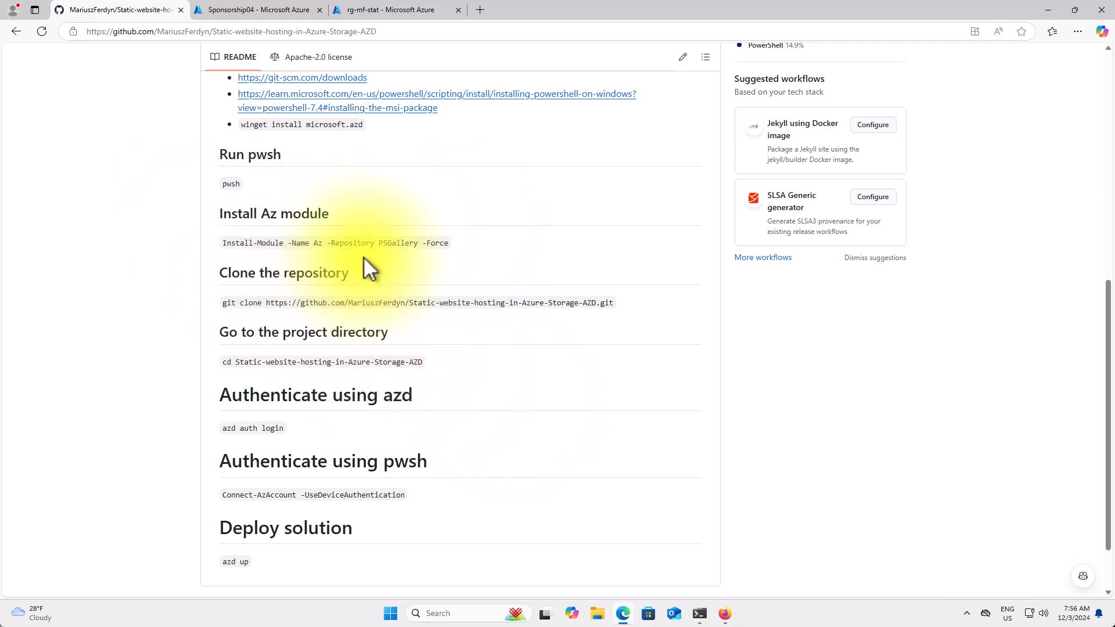
Switch to the terminal, move its window clear of the README commands, and start PowerShell with pwsh
left_click(700, 613)
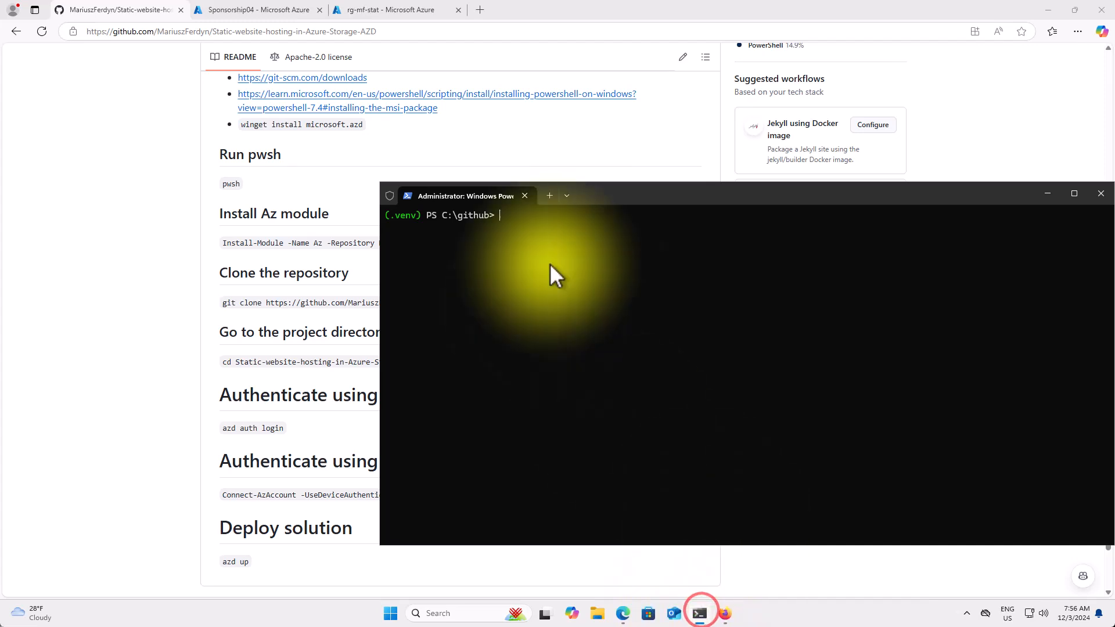
left_click_drag(686, 192, 805, 142)
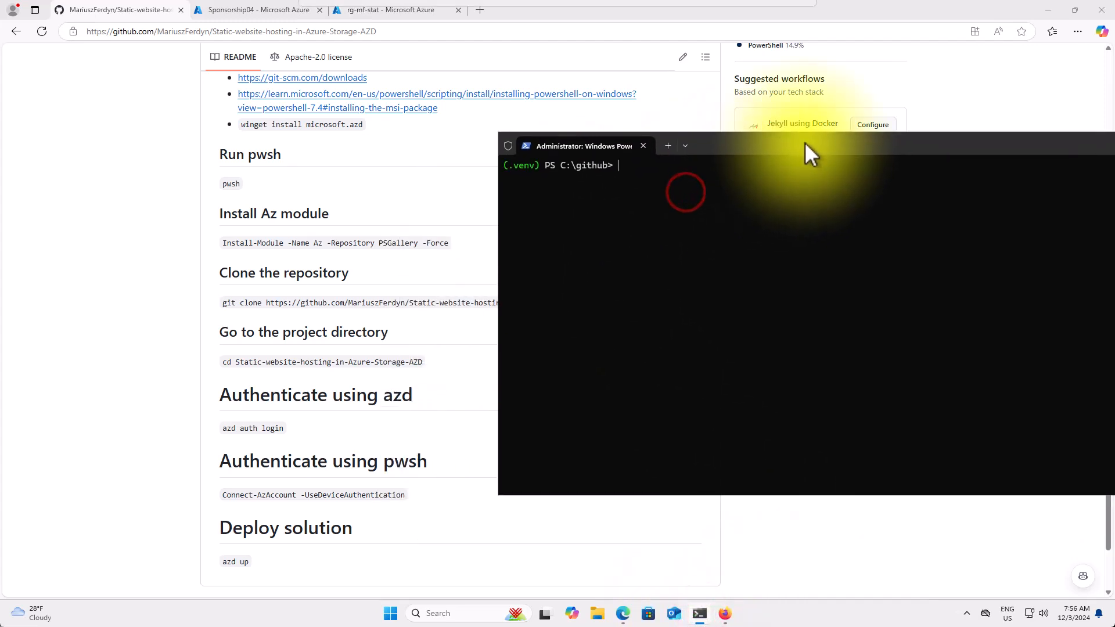
left_click(724, 222)
type("pwsh")
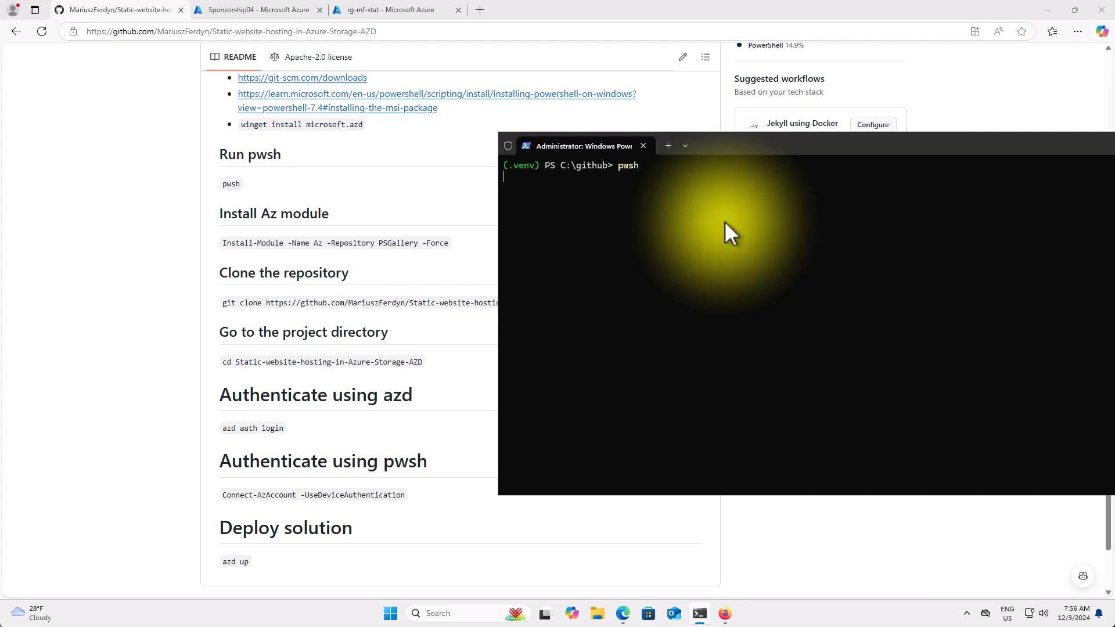
key("Return")
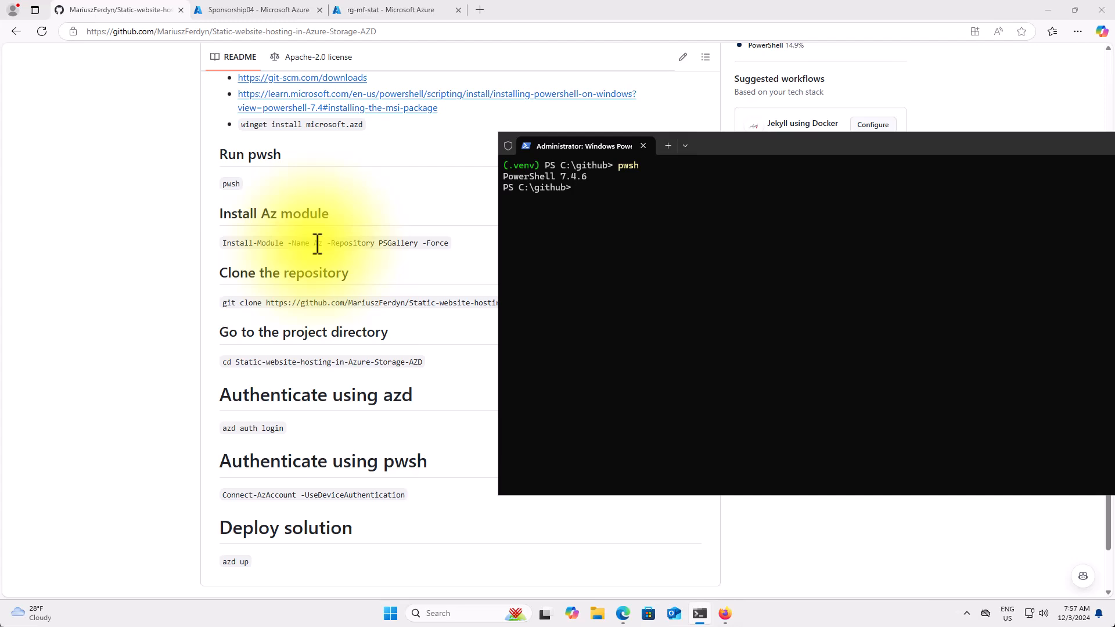
Examine the README's Requirements section: the Git download, the PowerShell install link and the winget install microsoft.azd command
scroll(326, 209, "up", 2)
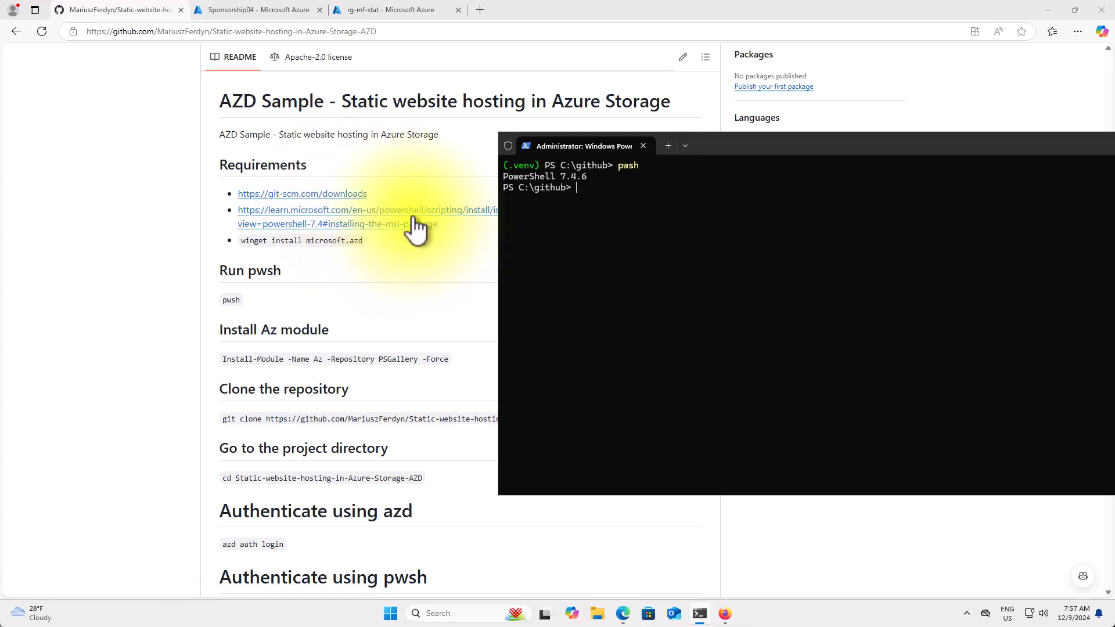
scroll(429, 242, "down", 1)
scroll(428, 241, "up", 1)
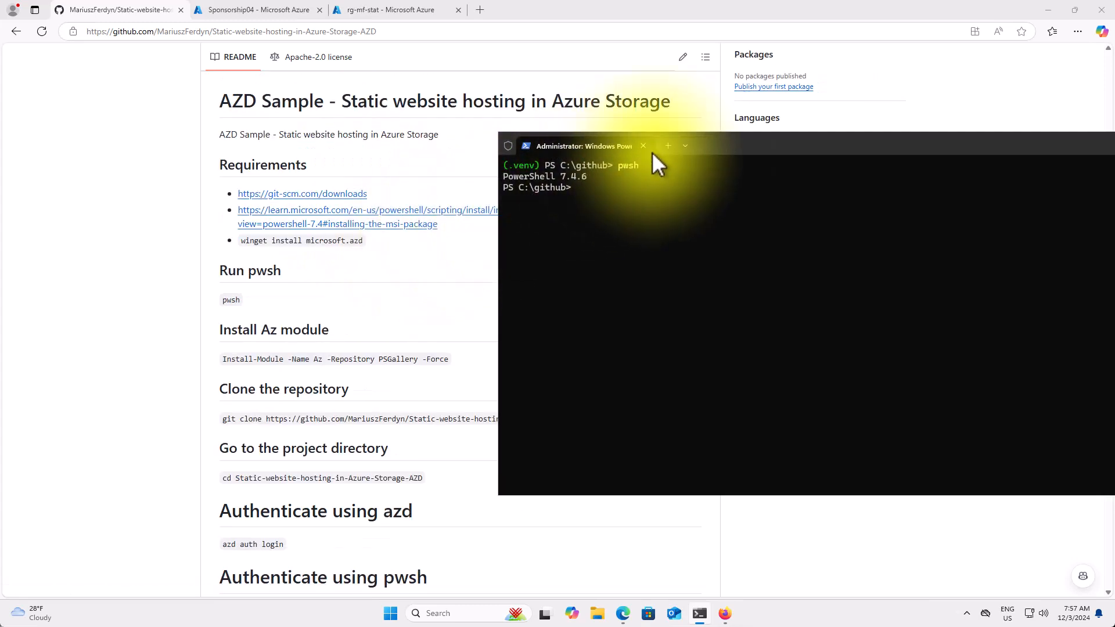
left_click_drag(731, 149, 737, 259)
left_click(351, 213)
left_click_drag(113, 196, 182, 194)
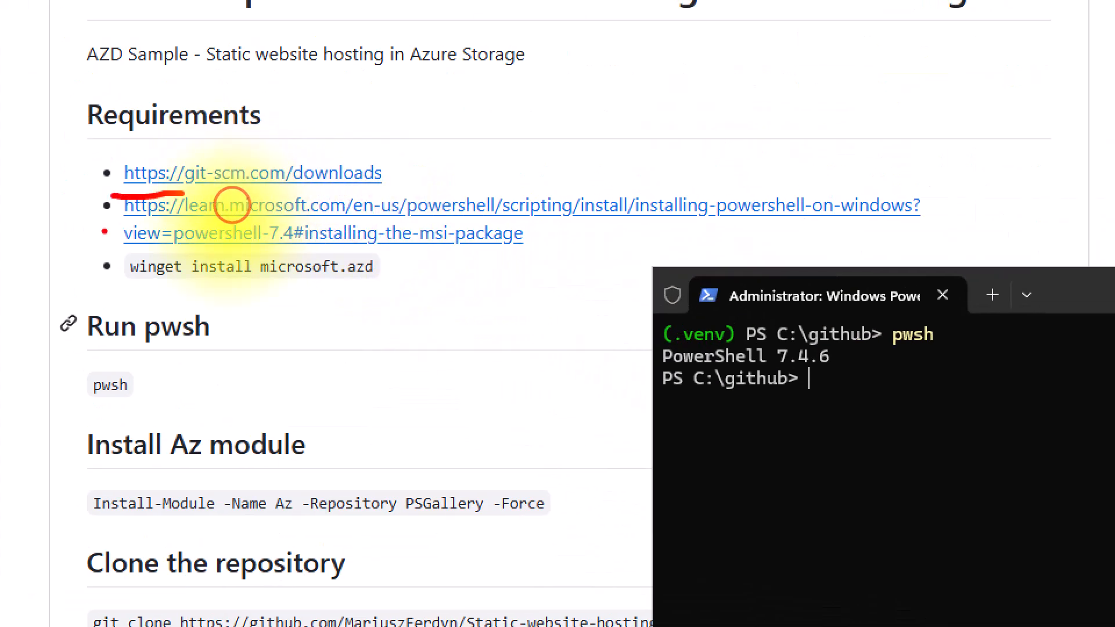
left_click_drag(112, 248, 172, 245)
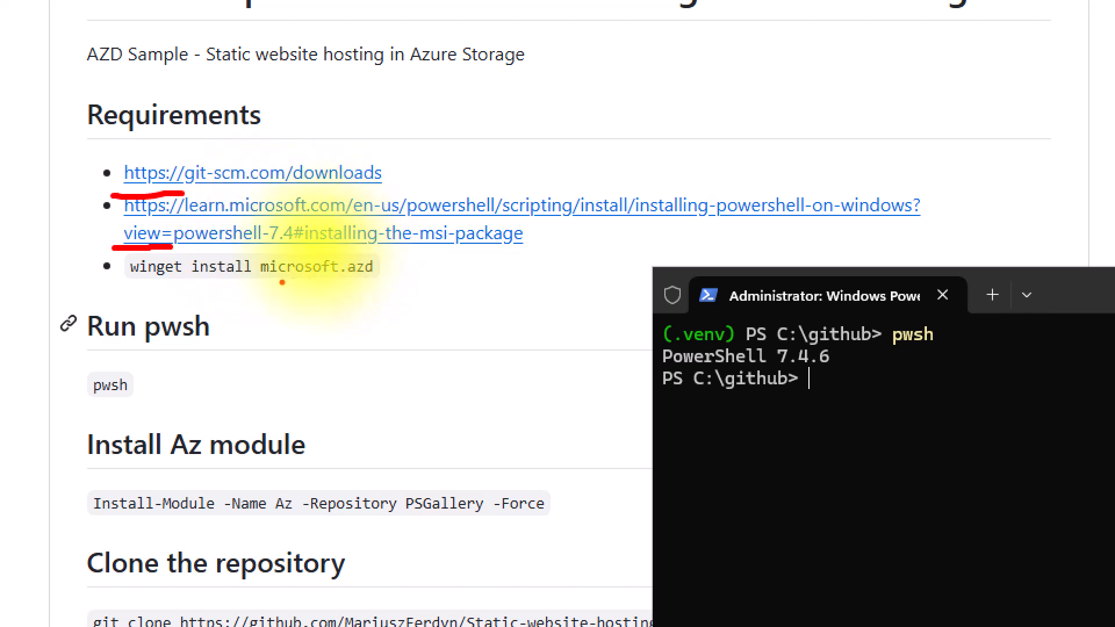
left_click_drag(131, 283, 379, 280)
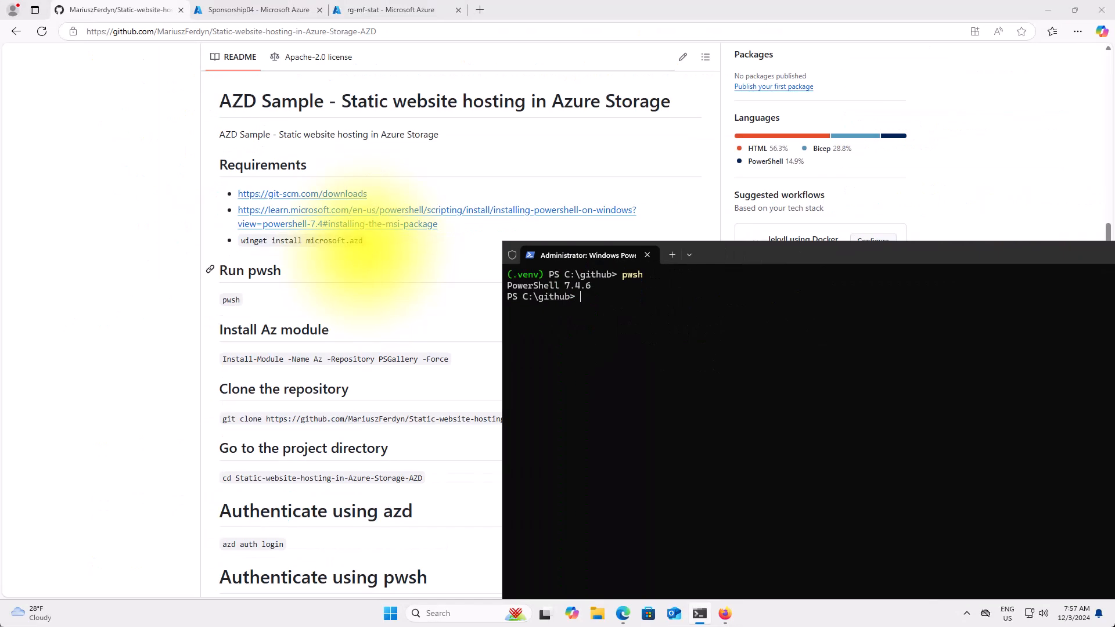
Copy the README's git clone command for Static-website-hosting-in-Azure-Storage-AZD and run it in the PowerShell terminal
left_click_drag(719, 256, 715, 173)
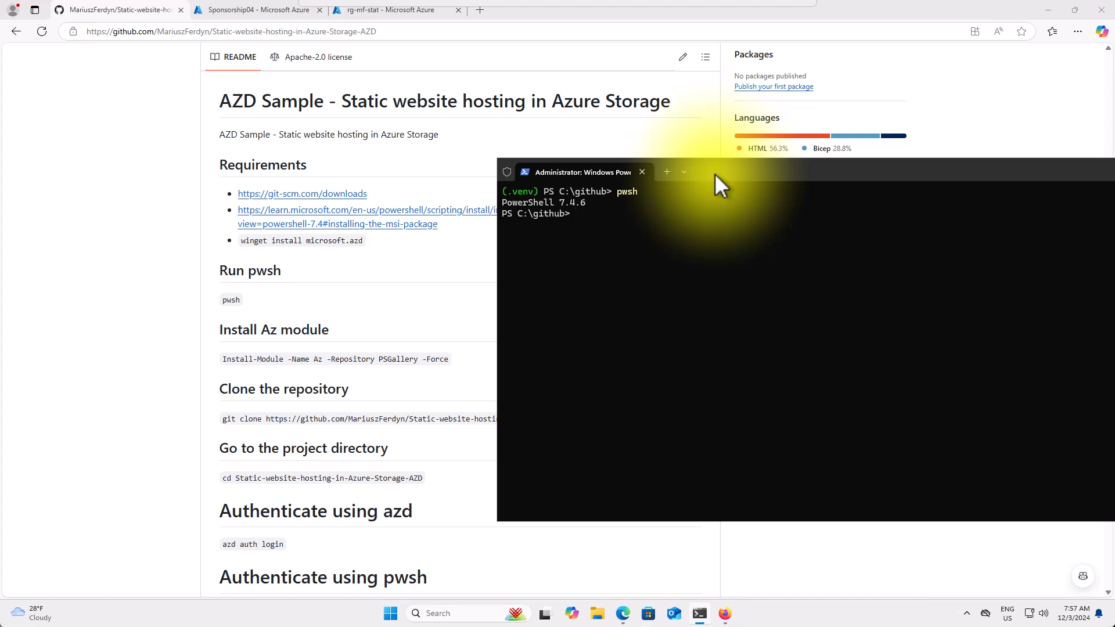
left_click_drag(713, 173, 678, 65)
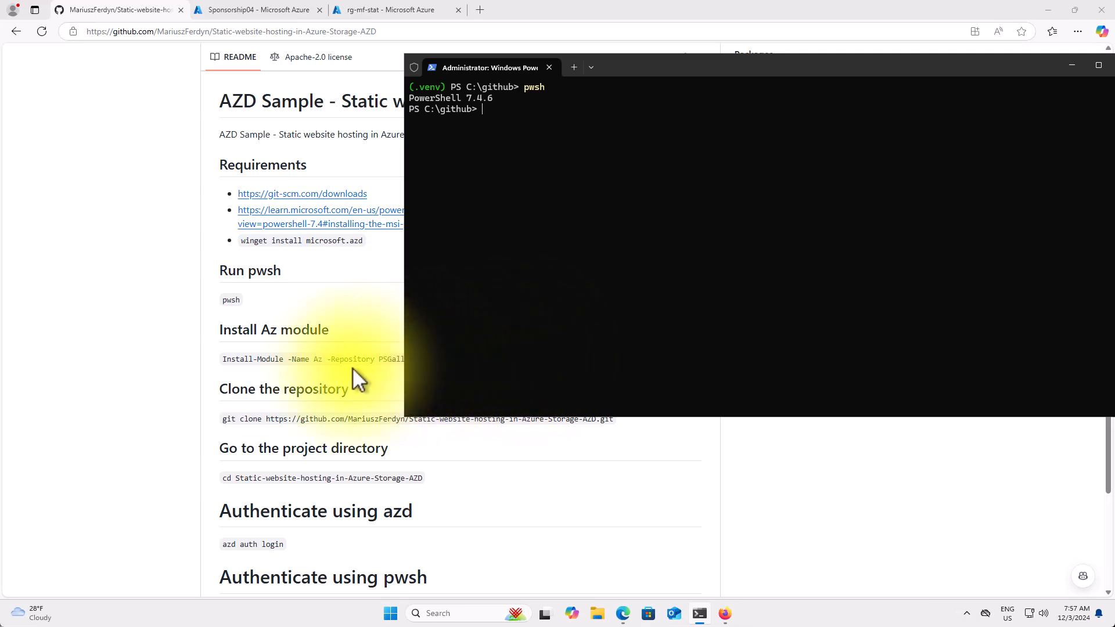
left_click(321, 360)
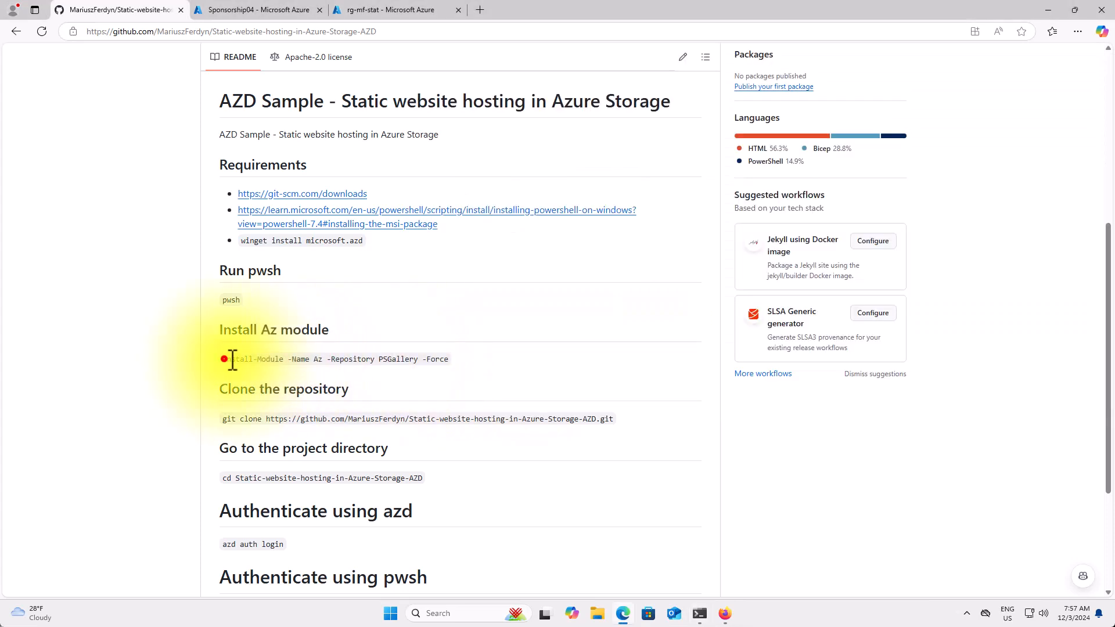
left_click_drag(224, 358, 461, 360)
left_click(222, 418)
left_click_drag(277, 420, 616, 419)
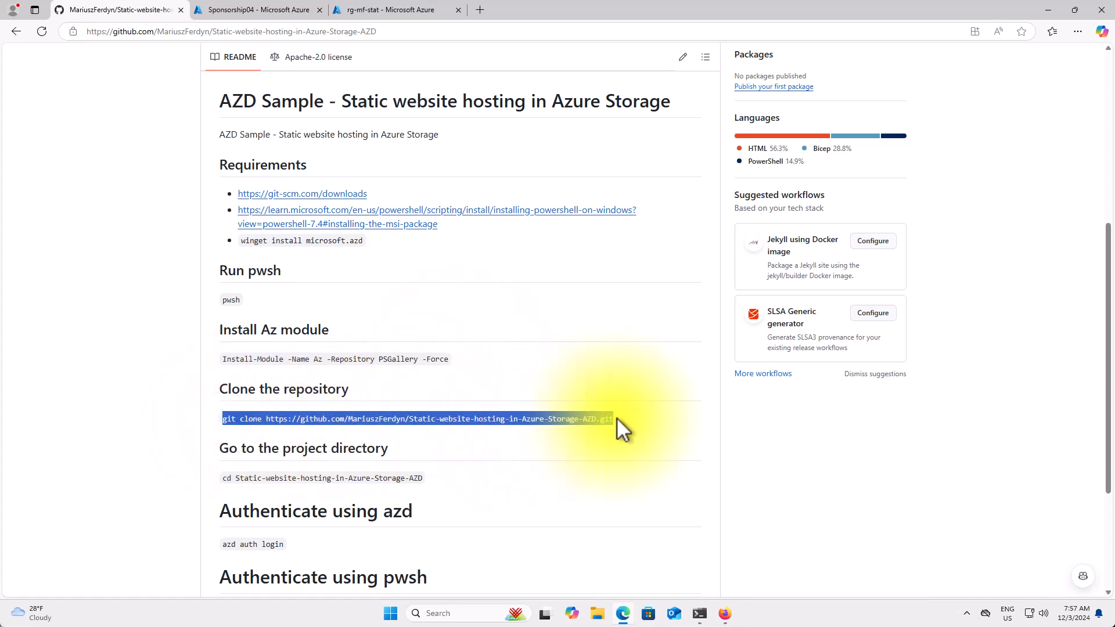
key("ctrl+c")
left_click(699, 614)
right_click(768, 274)
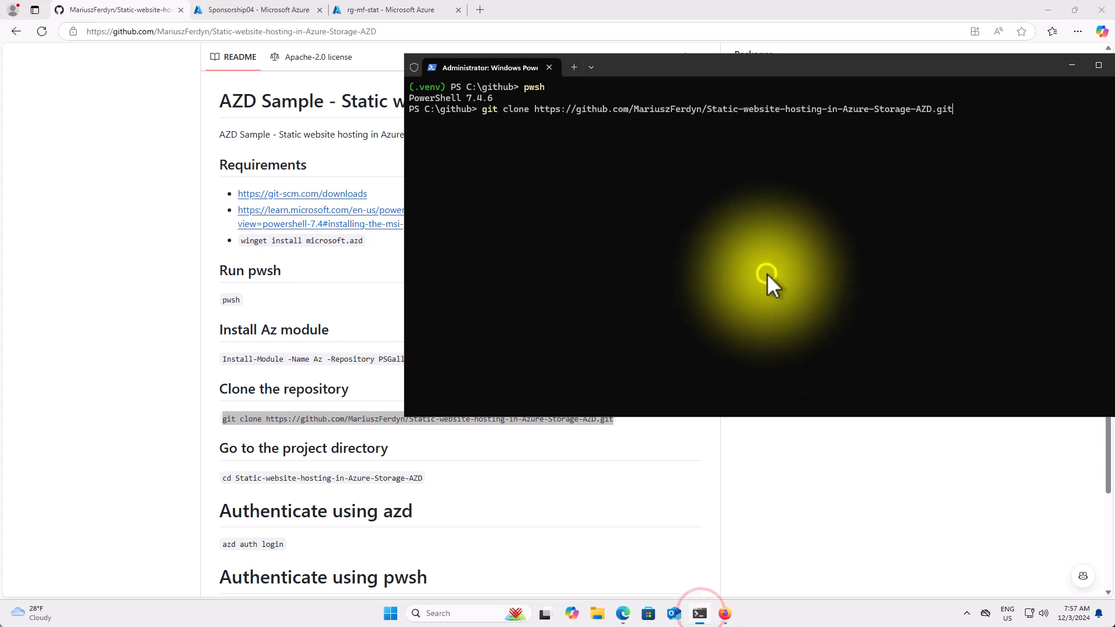
key("Return")
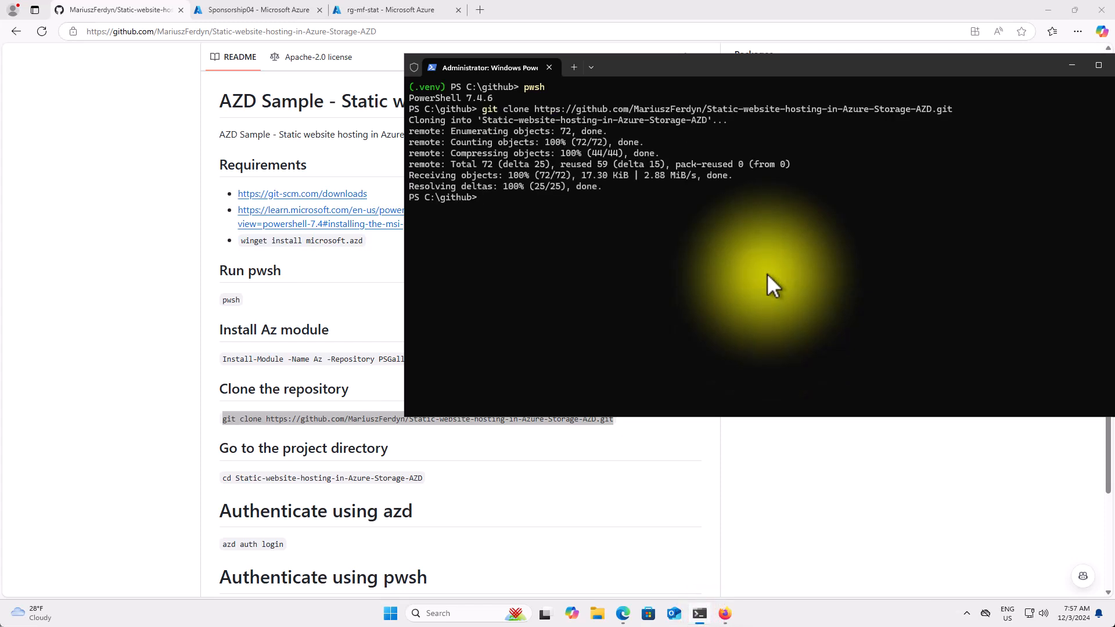
Run the README's cd Static-website-hosting-in-Azure-Storage-AZD command in the terminal and open the folder in Visual Studio Code with "code ."
left_click_drag(221, 478, 422, 479)
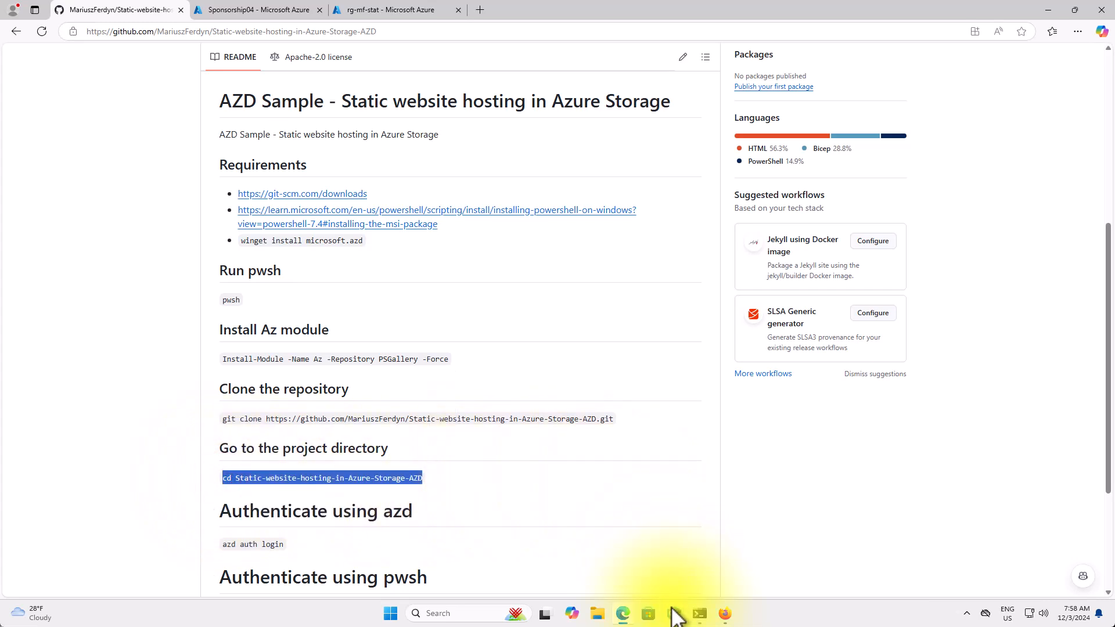
left_click(699, 614)
right_click(749, 284)
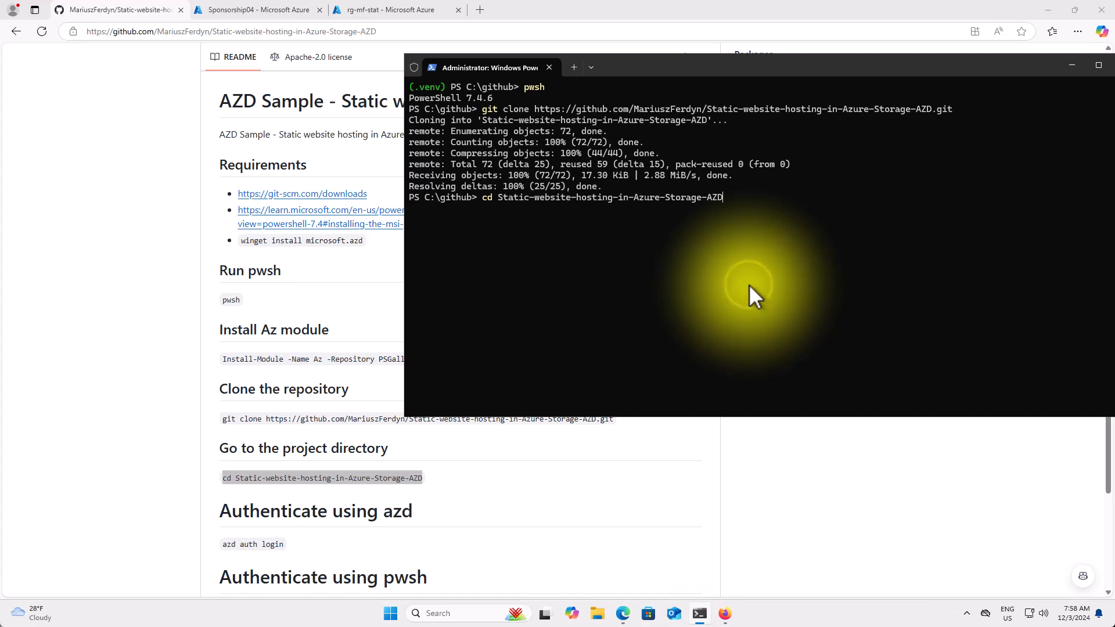
key("Return")
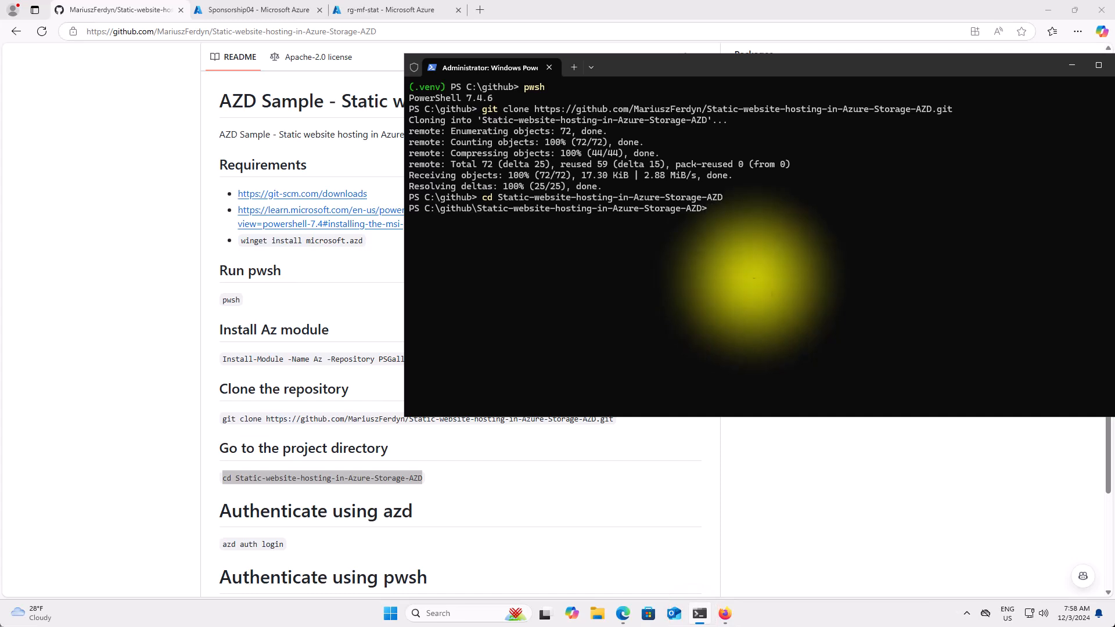
type("coder")
key("BackSpace")
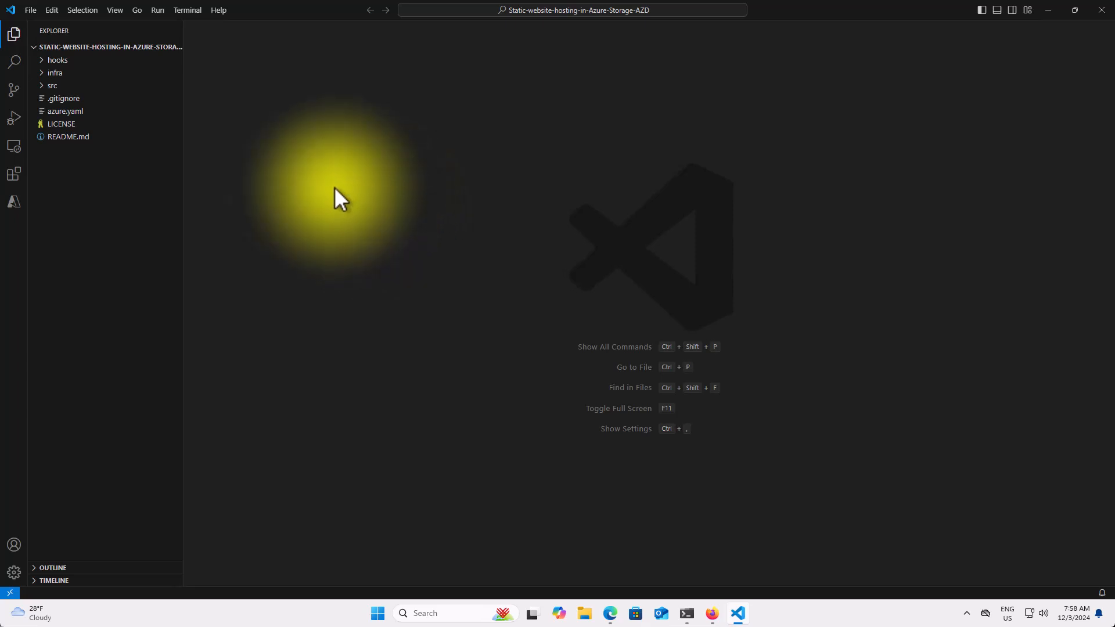
Examine main.bicep and storage.bicep in the infra folder, plus the enable-static-website.ps1 script in its scripts subfolder
left_click(43, 73)
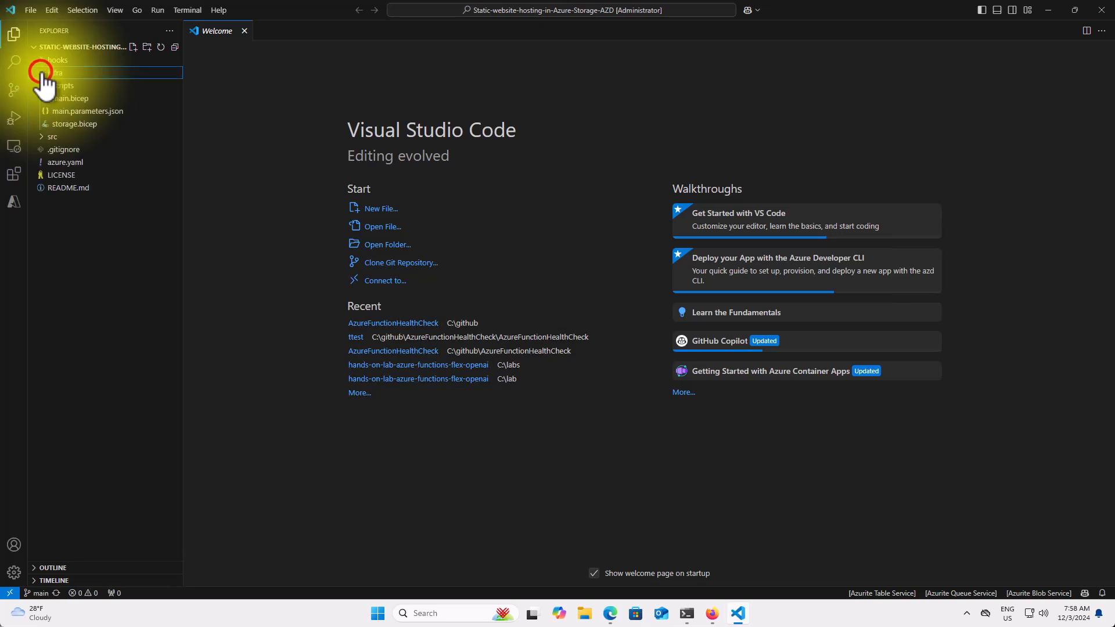
left_click(75, 97)
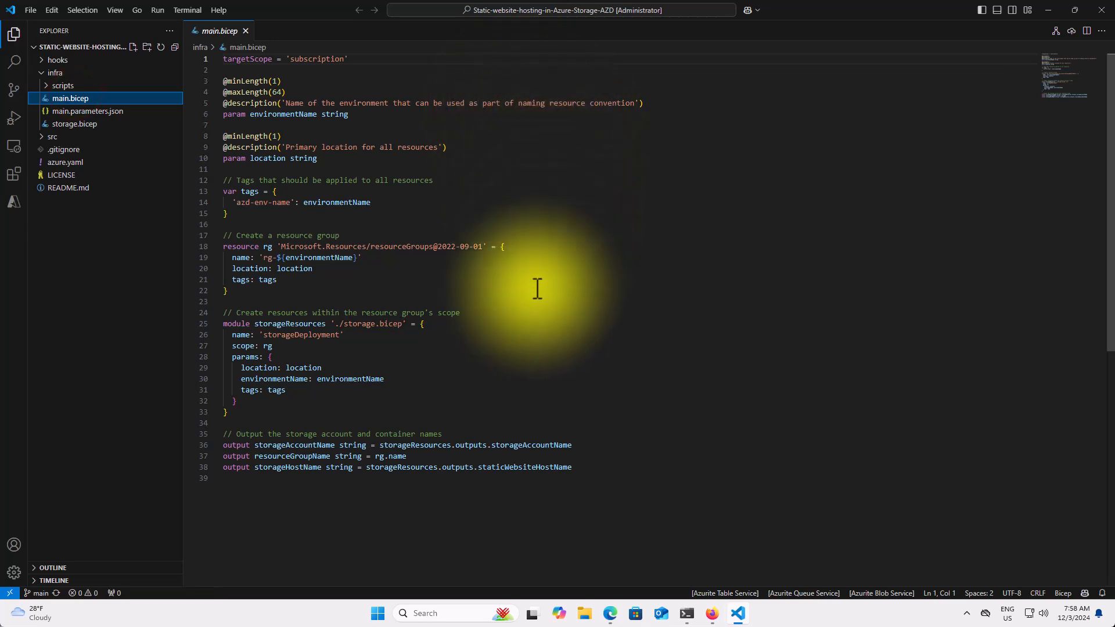
left_click(99, 138)
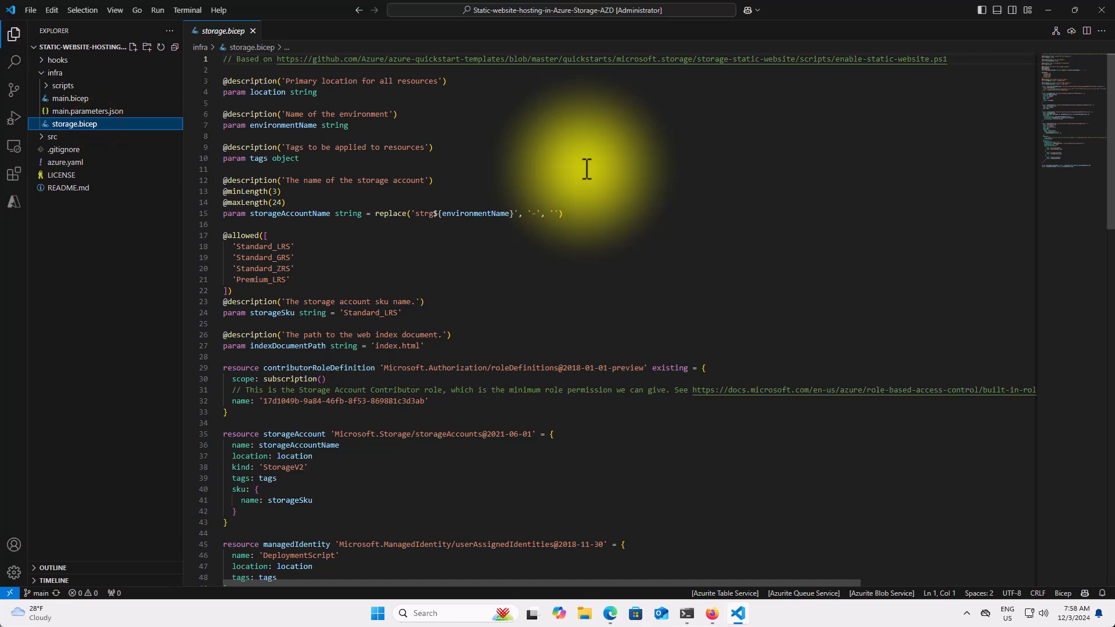
scroll(587, 169, "down", 8)
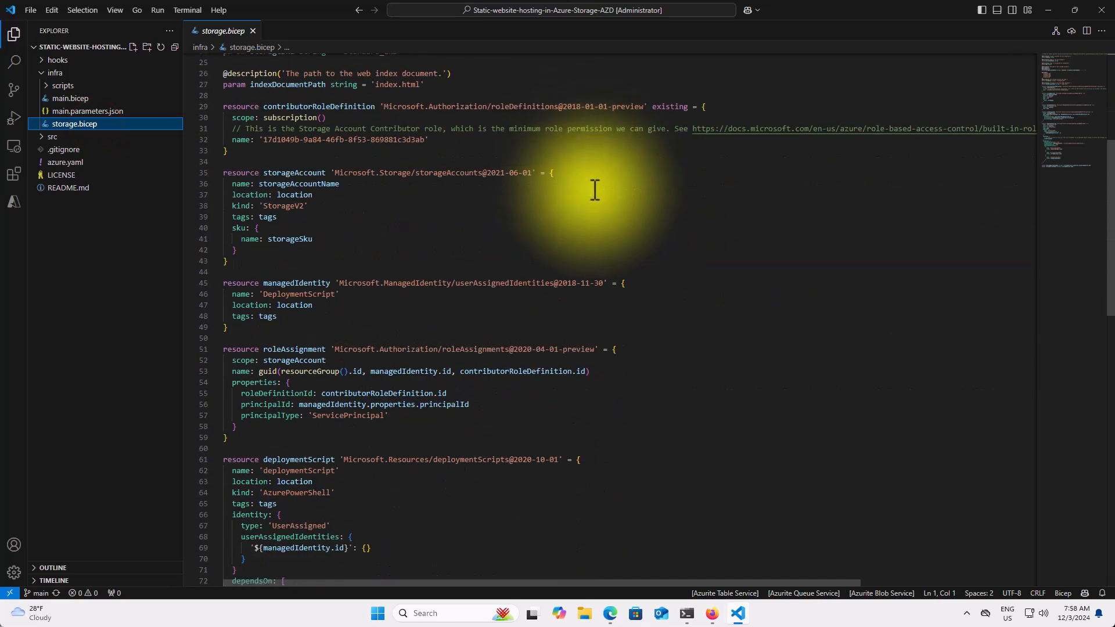
scroll(594, 190, "down", 16)
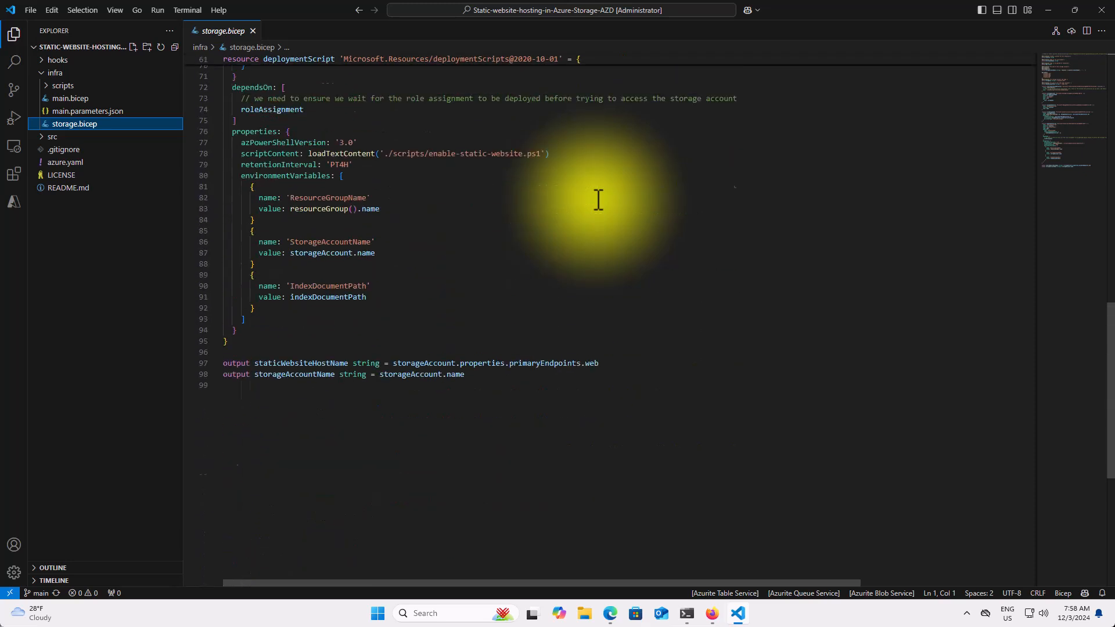
scroll(597, 201, "up", 12)
left_click(45, 83)
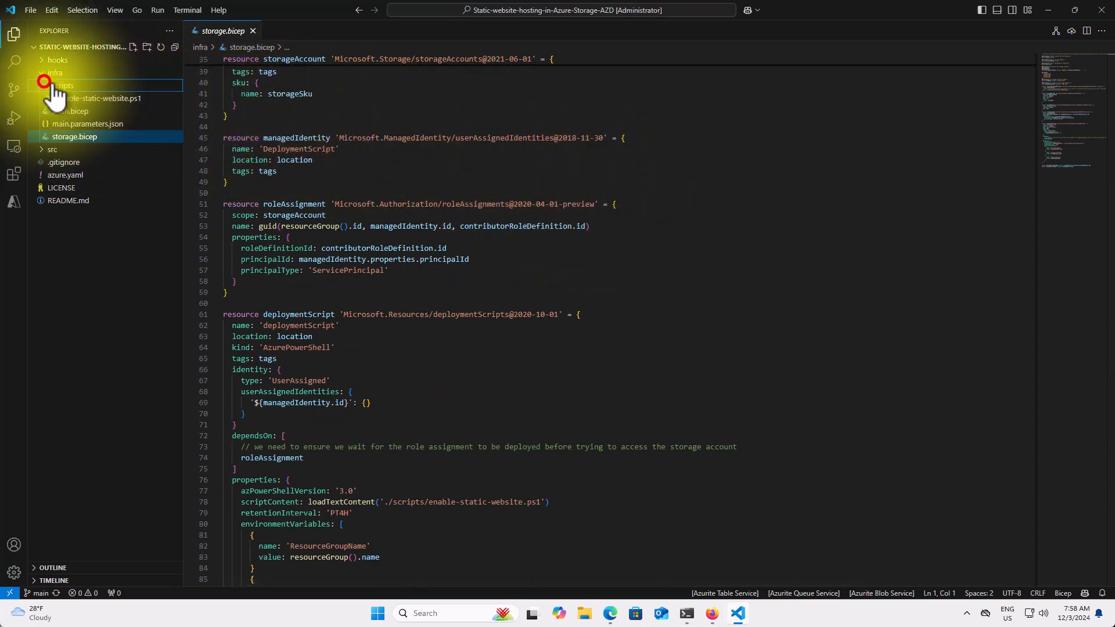
left_click(117, 98)
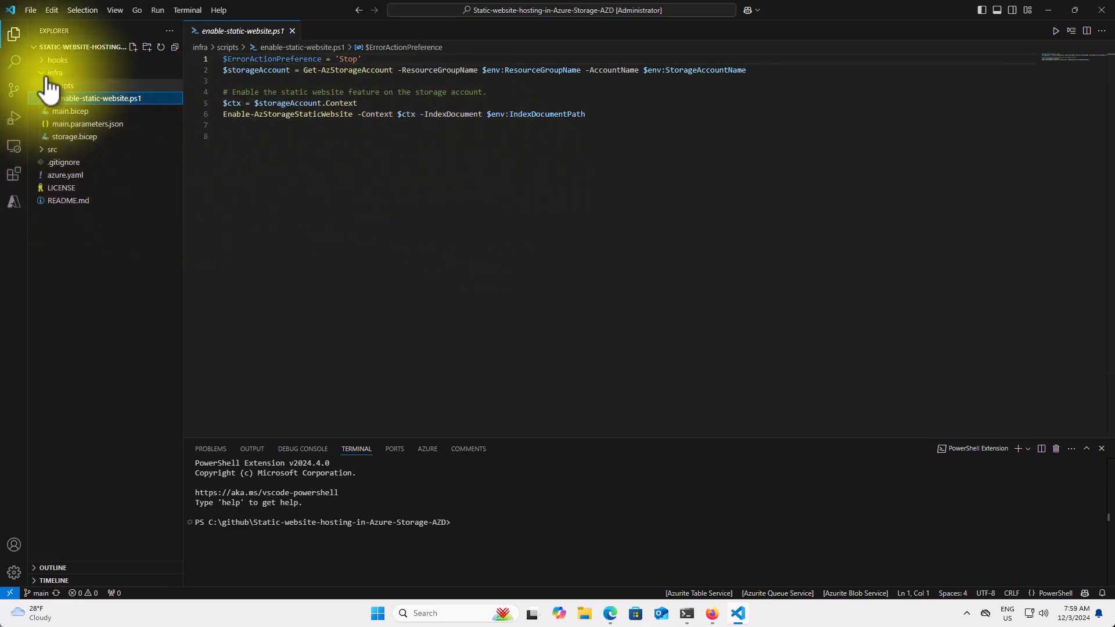
Review postdeploy.ps1 in the hooks folder and select its Get-ChildItem line that uploads the src files to the $web container
left_click(41, 61)
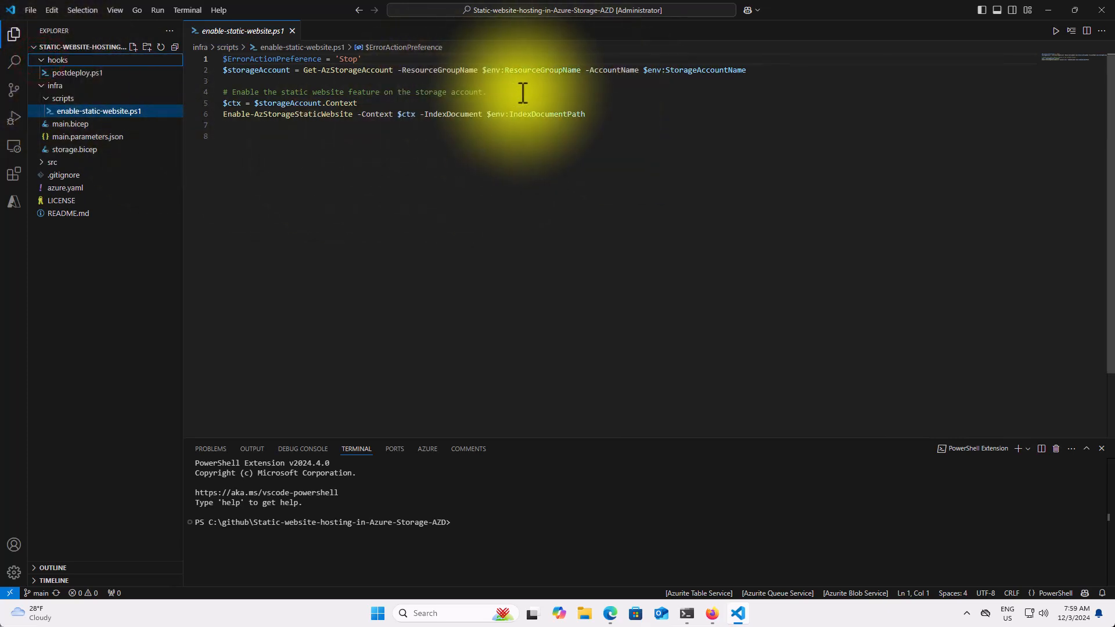
left_click(74, 73)
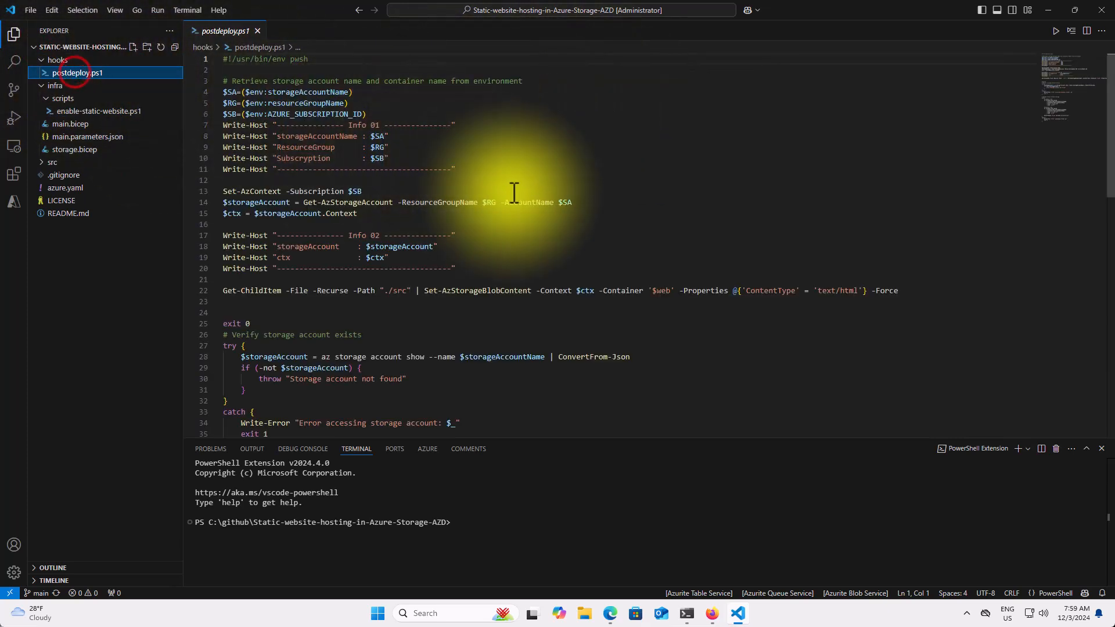
scroll(557, 194, "down", 7)
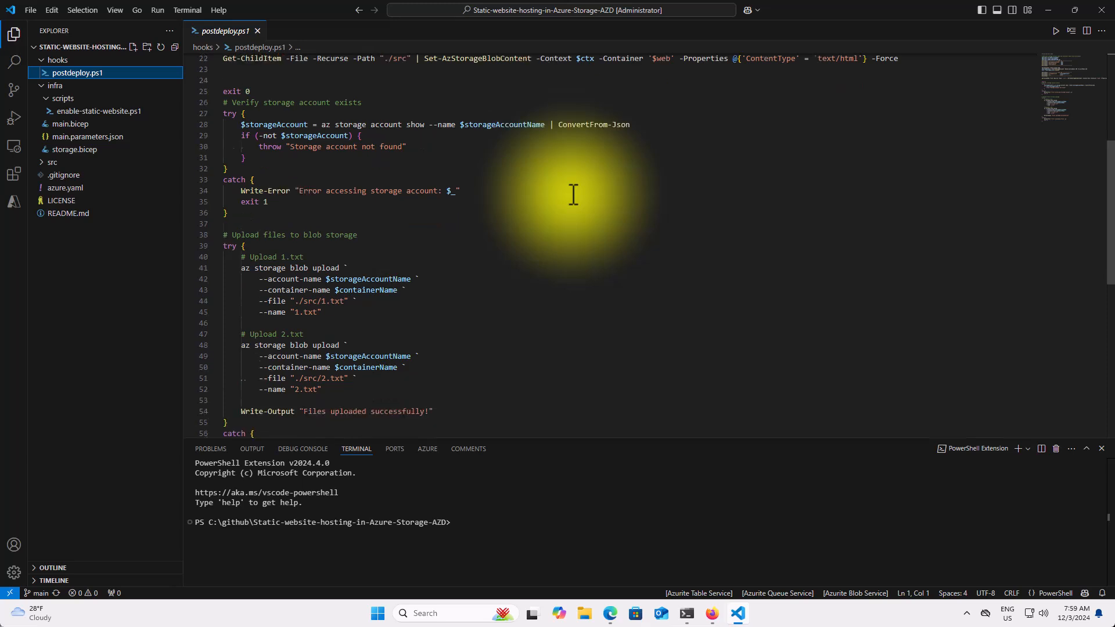
scroll(573, 193, "down", 5)
scroll(573, 193, "up", 5)
scroll(573, 194, "up", 7)
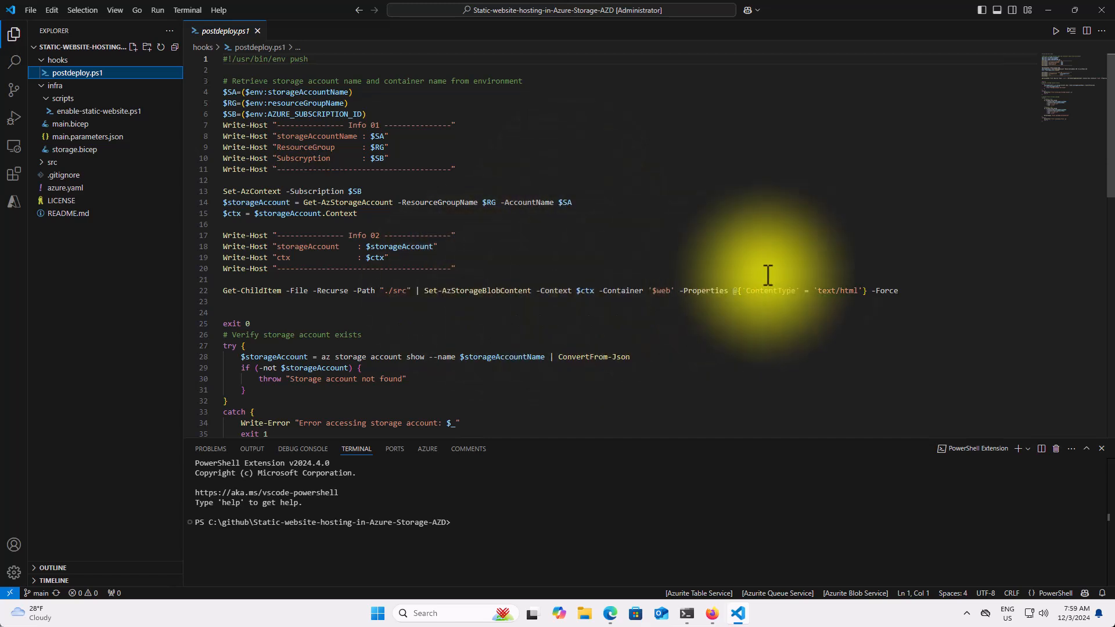
left_click_drag(903, 291, 227, 288)
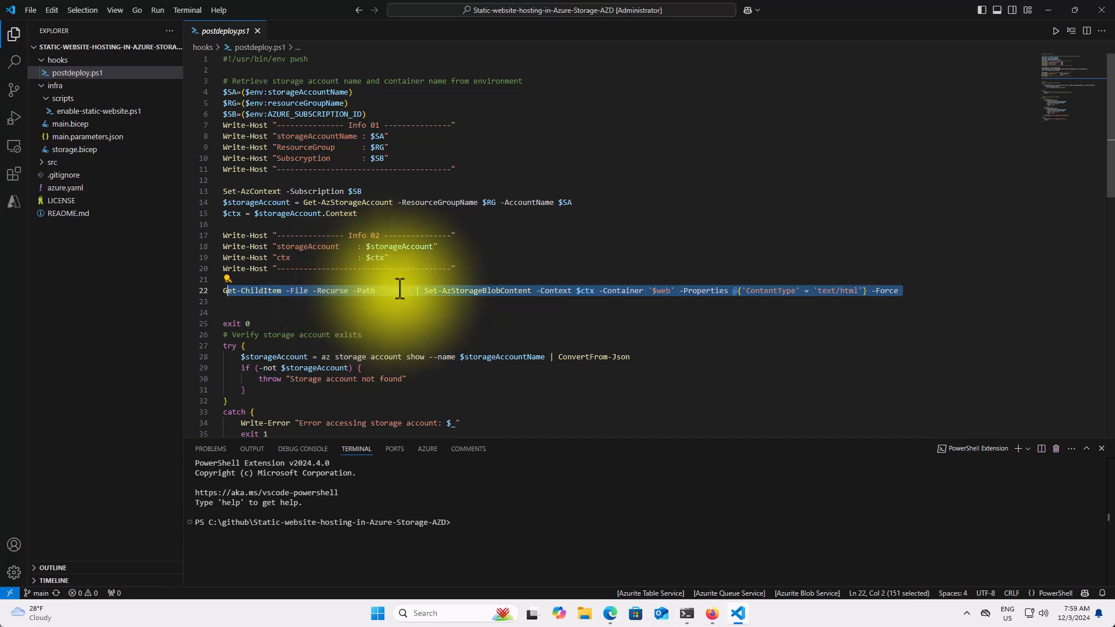
Expand the src folder and look through the index.html page source
left_click(41, 162)
left_click(71, 176)
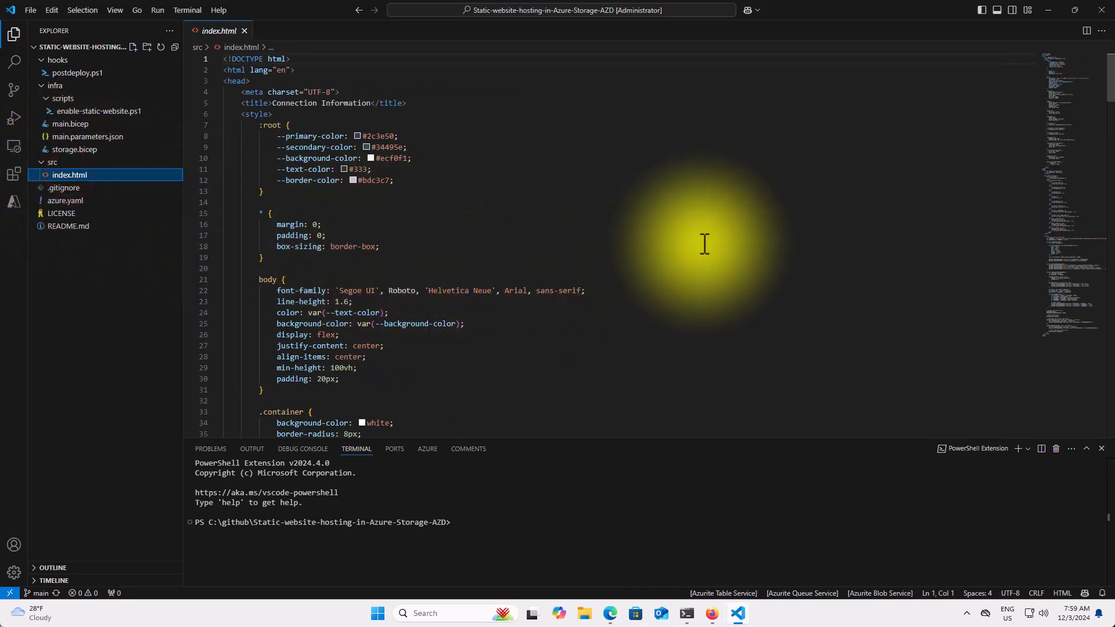
scroll(705, 243, "down", 5)
scroll(704, 243, "up", 5)
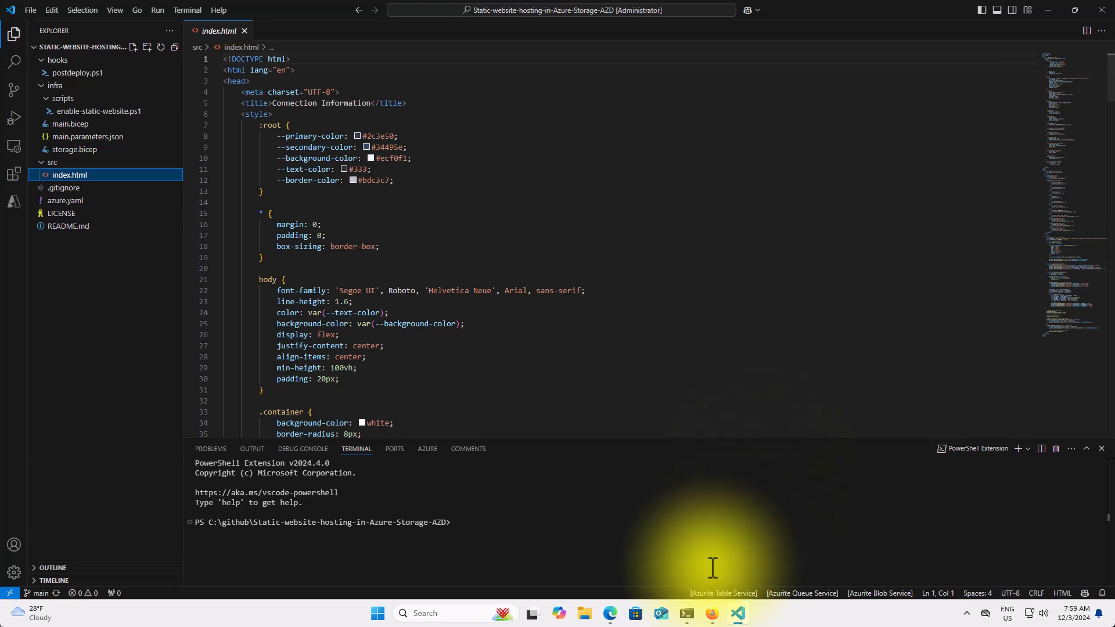
Bring up the terminal, minimize the Visual Studio Code, Edge and Firefox windows behind it, and switch back to the Safe Travels 1 channels in Firefox
left_click(691, 615)
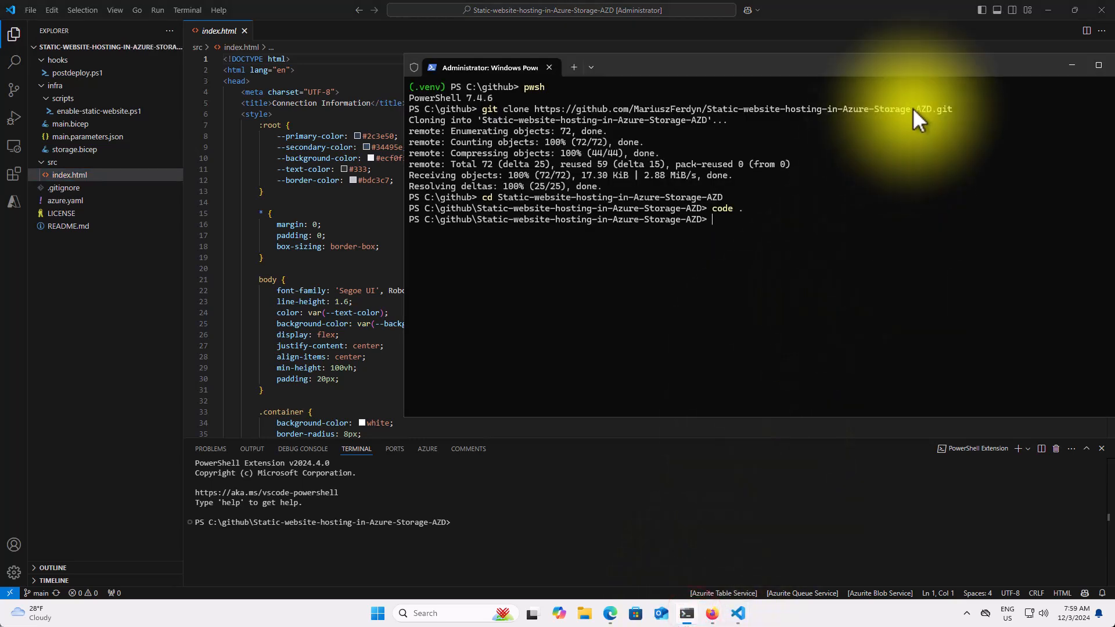
left_click(1047, 10)
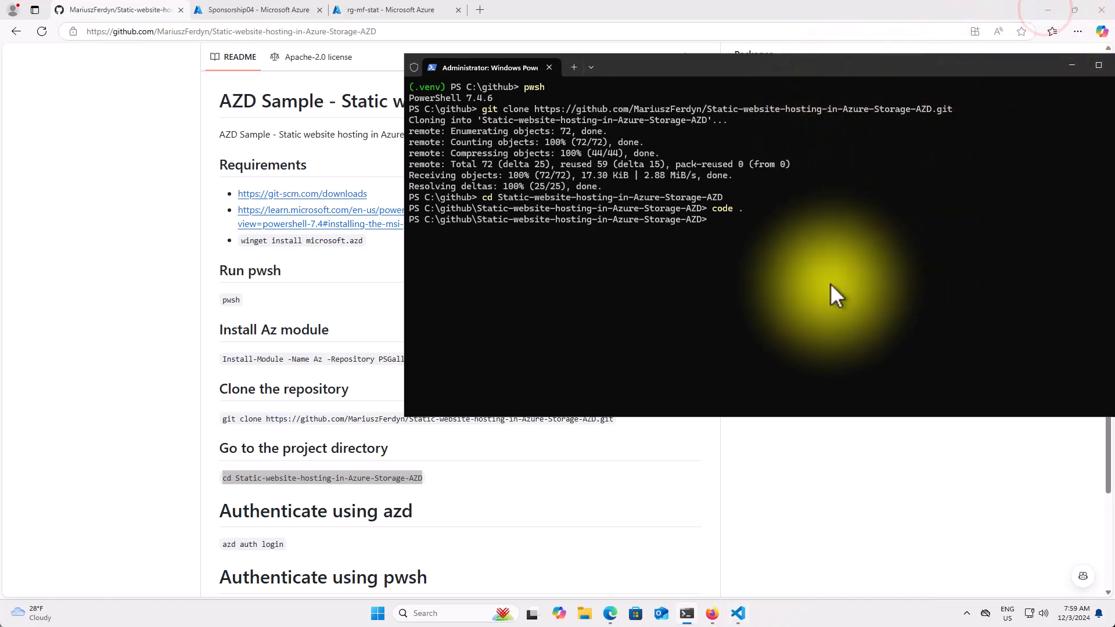
left_click(1047, 10)
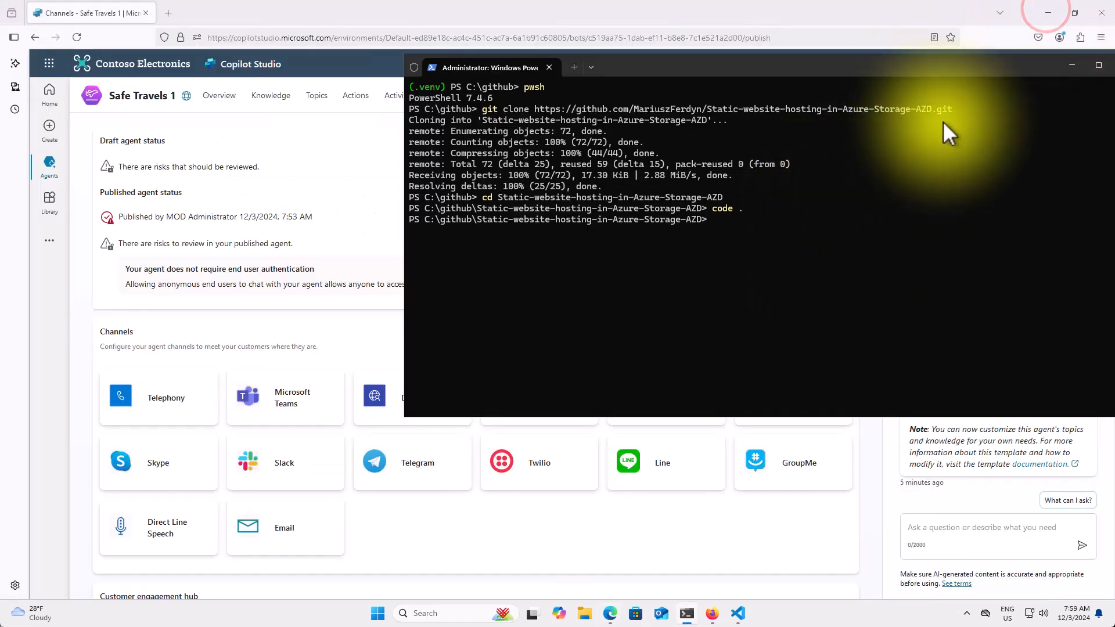
left_click(1043, 15)
left_click(1043, 15)
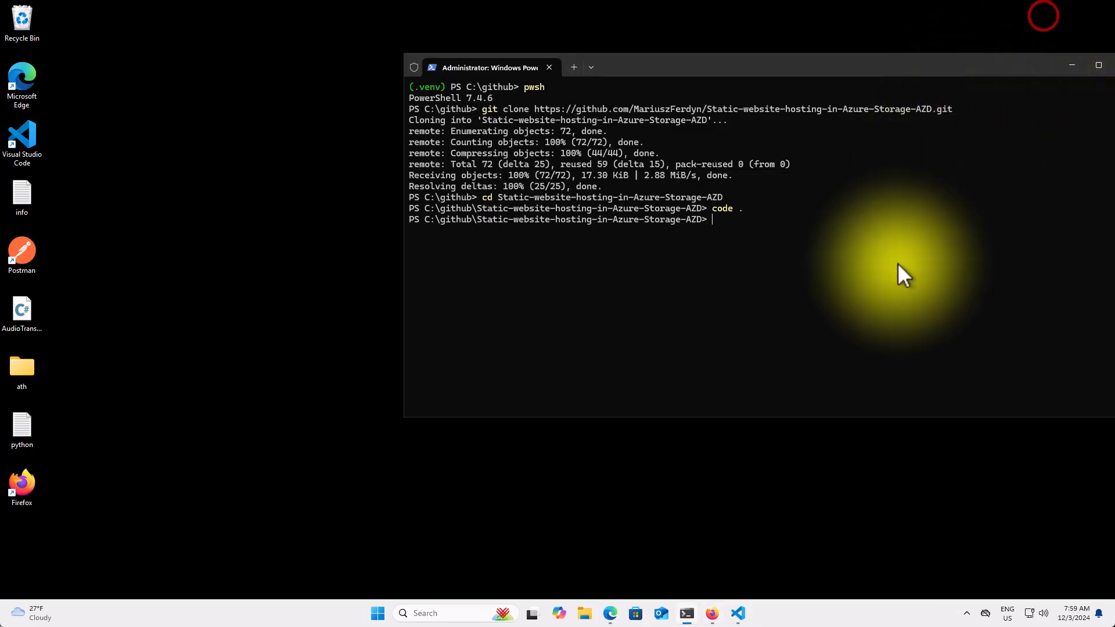
key("BackSpace")
key("BackSpace")
key("BackSpace")
key("BackSpace")
key("BackSpace")
key("BackSpace")
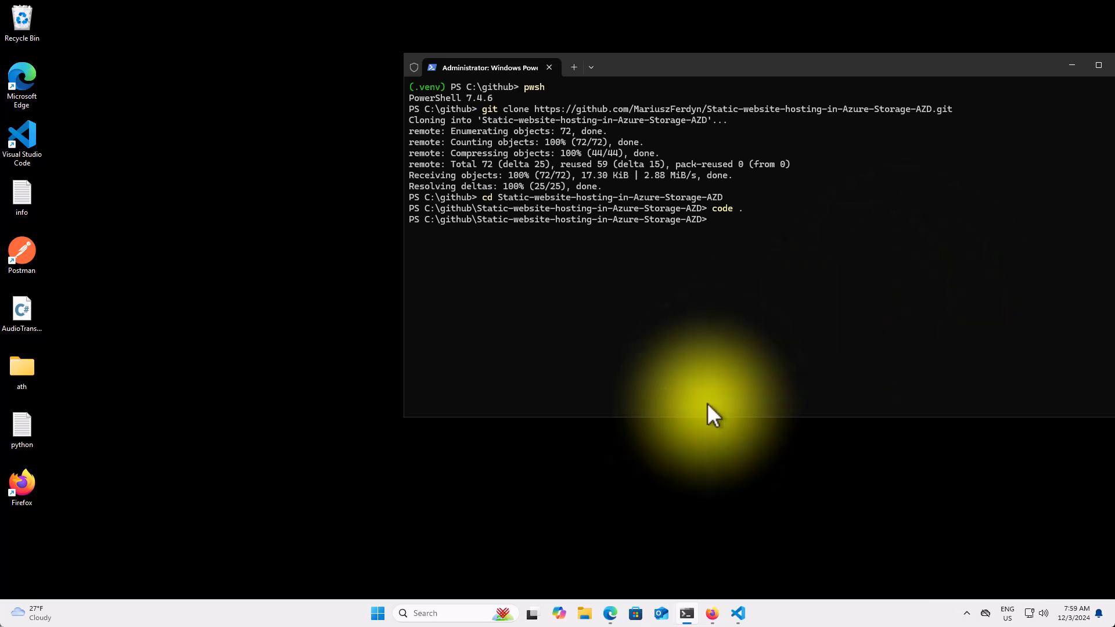
left_click(711, 613)
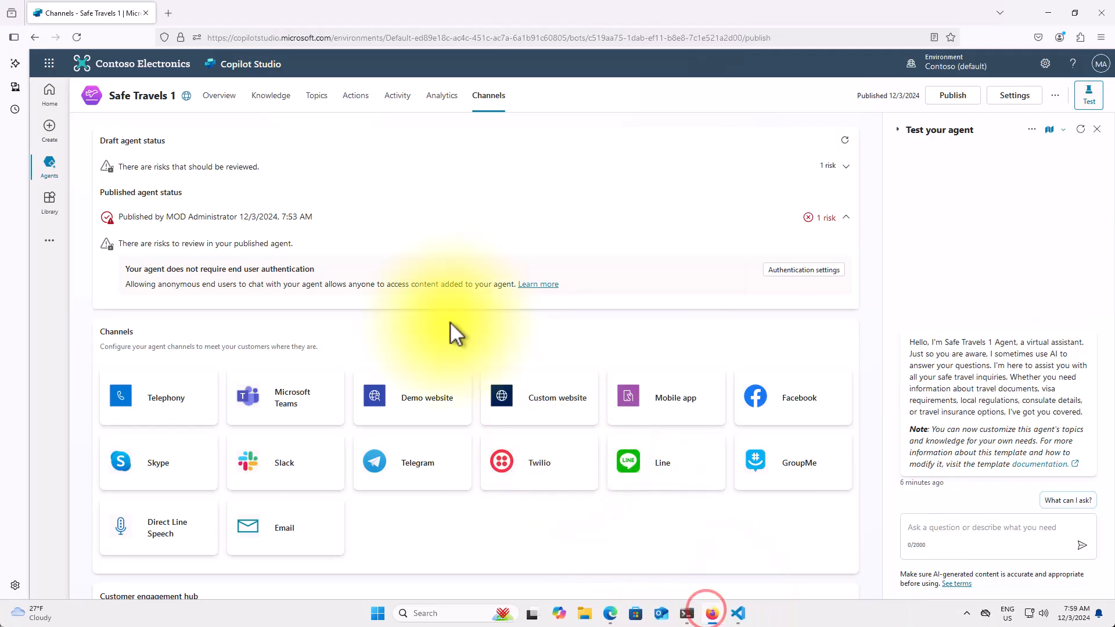
Switch to the GitHub README in Edge, review the azd auth login, Connect-AzAccount and azd up commands, and return to the terminal
left_click(713, 613)
left_click(610, 613)
scroll(430, 395, "down", 3)
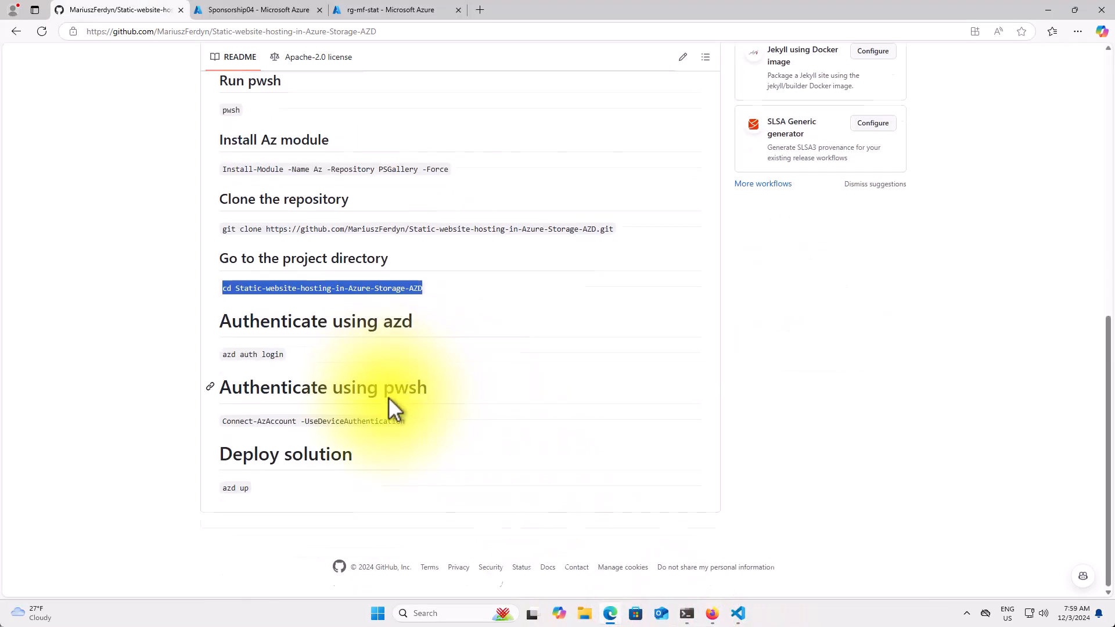
left_click_drag(224, 355, 279, 354)
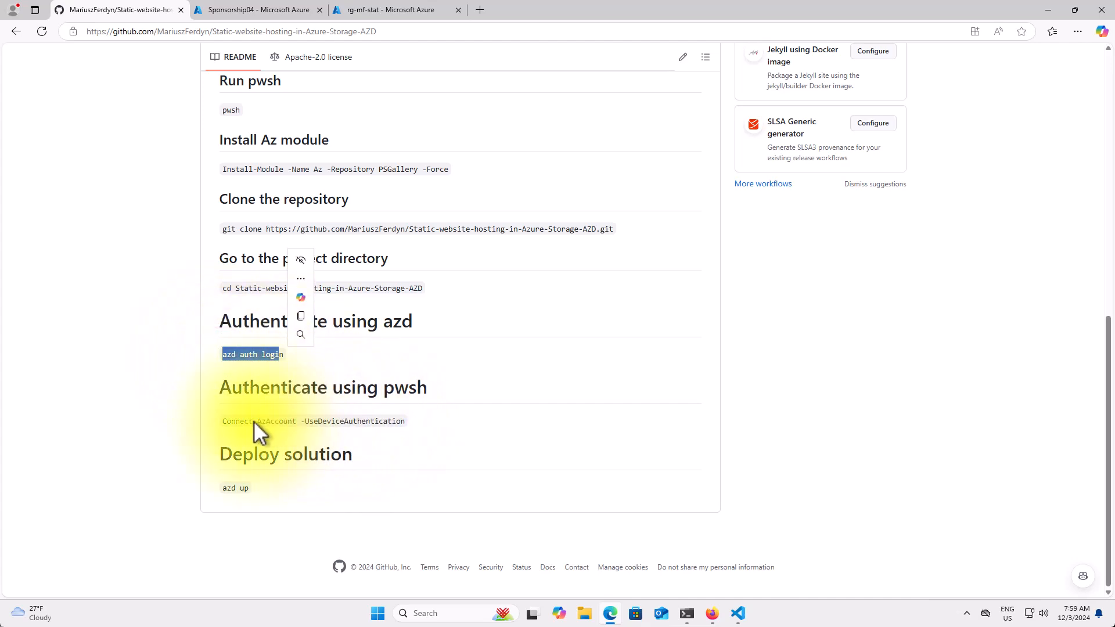
left_click(224, 421)
left_click_drag(224, 421, 411, 424)
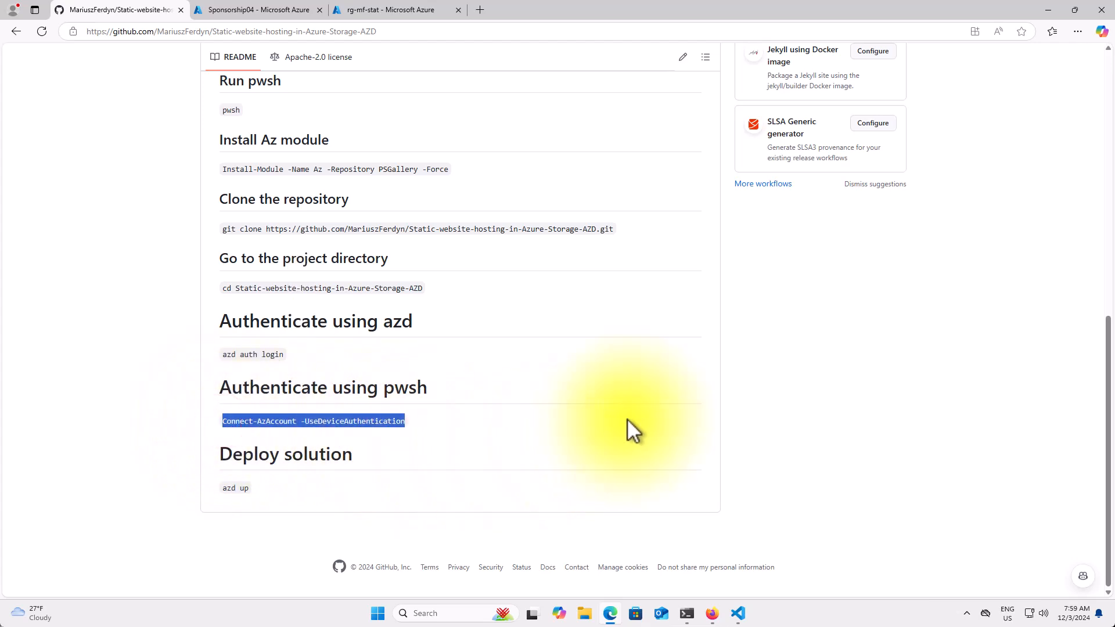
left_click(1048, 11)
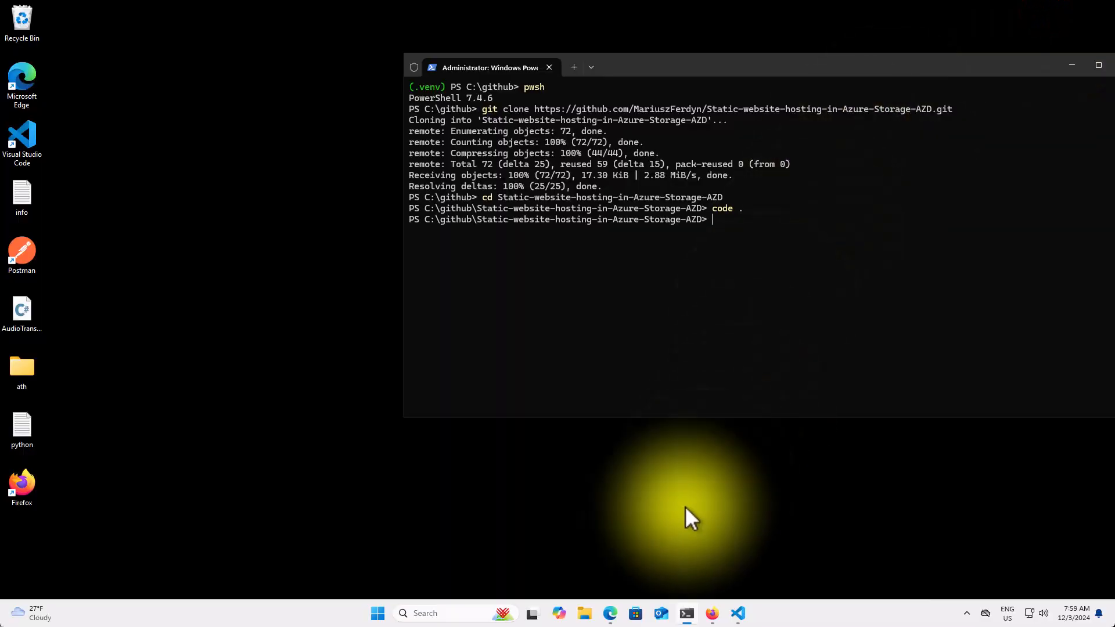
left_click(609, 613)
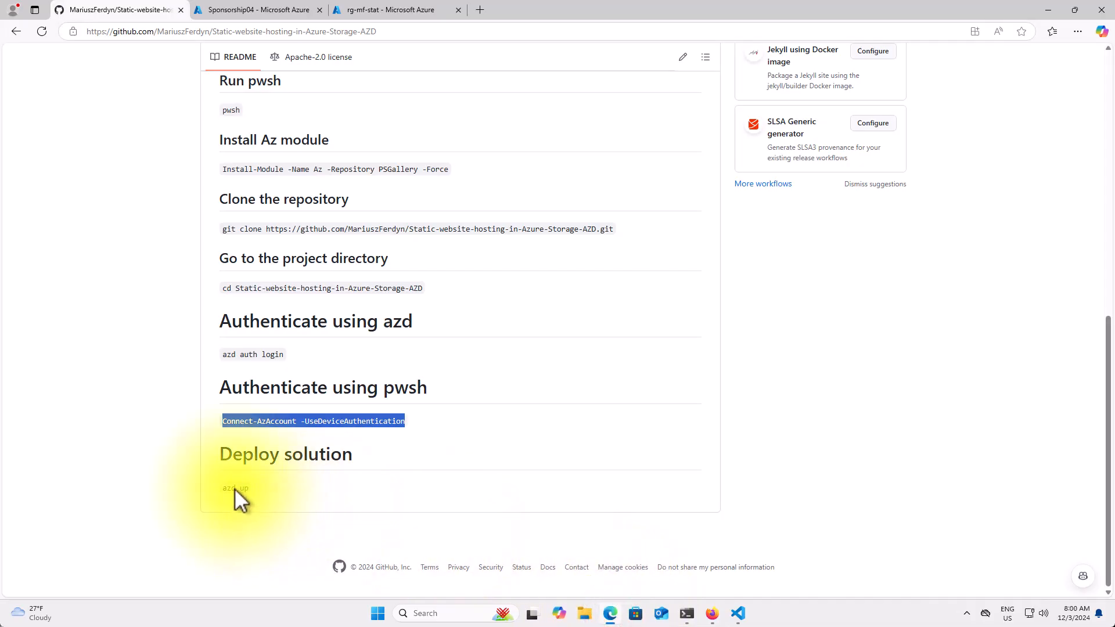
left_click(1047, 10)
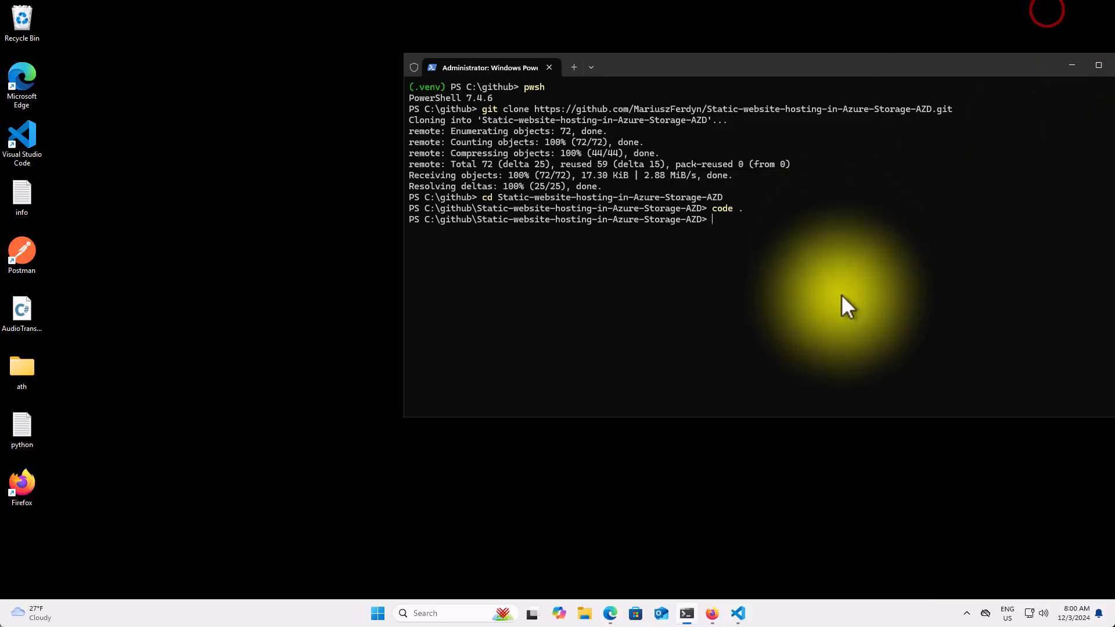
Run azd up with the new environment name mfcopdemo, the Sponsorship04 subscription and the East US 2 location
type("azd up")
key("Return")
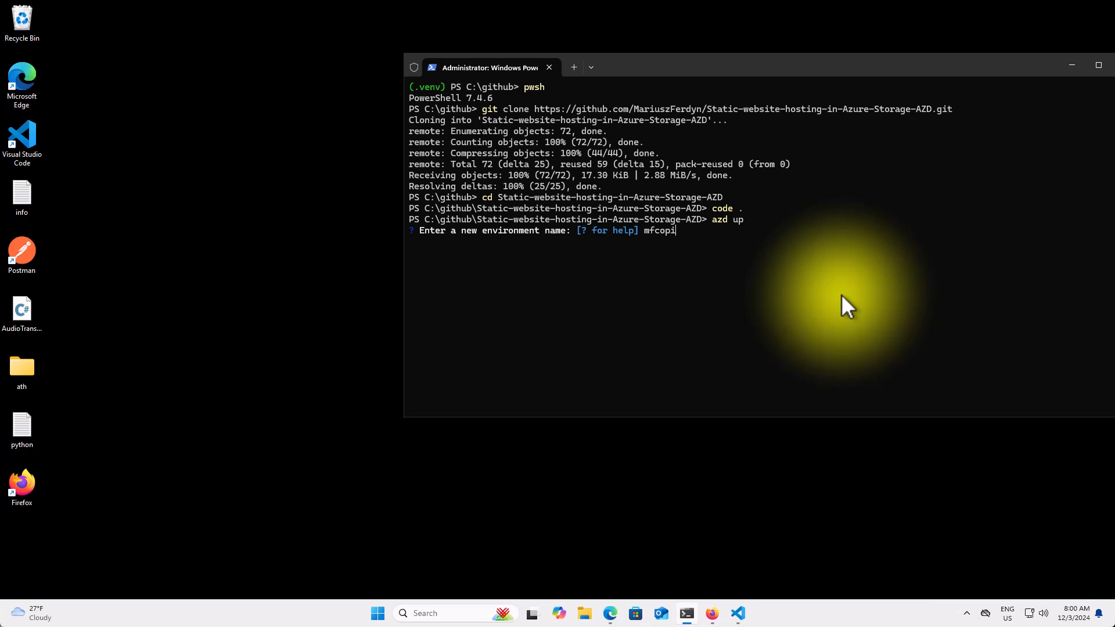
type("demo")
key("Return")
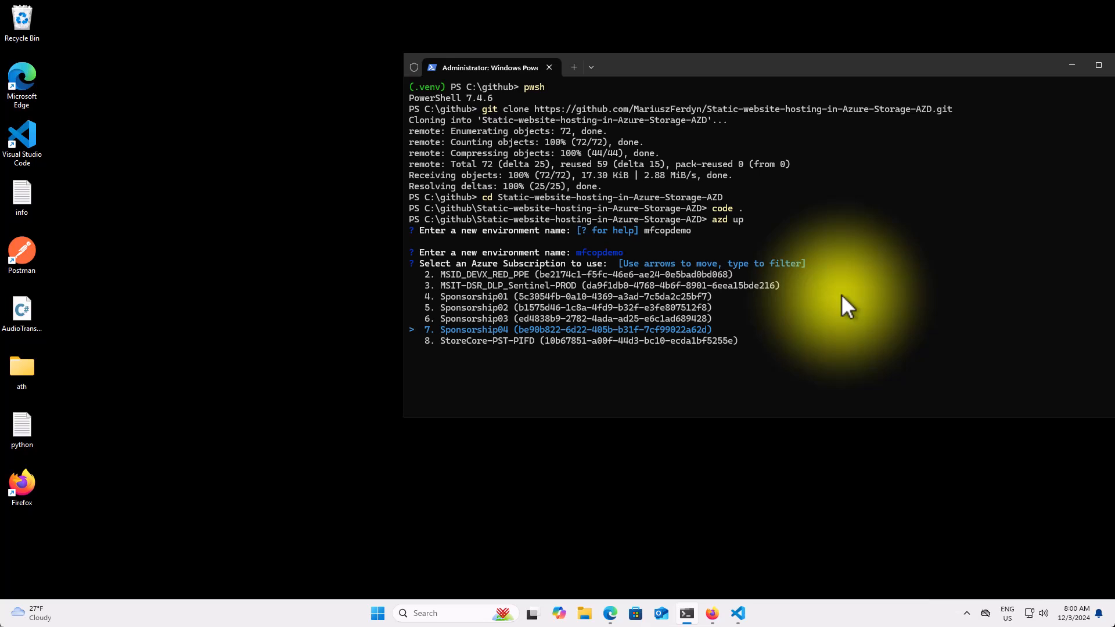
key("Return")
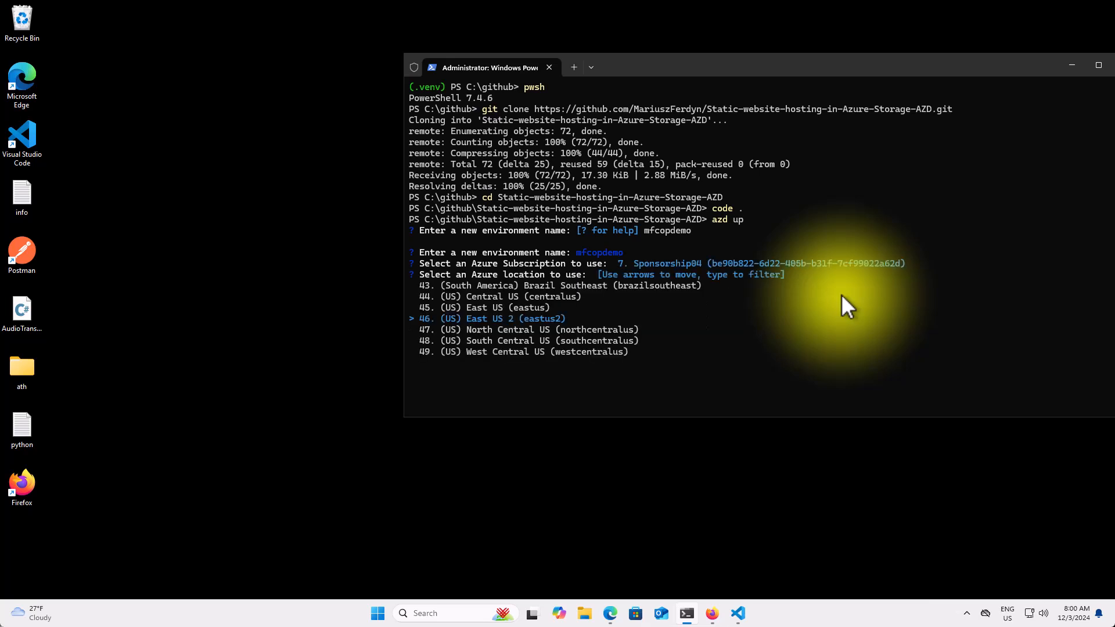
key("Return")
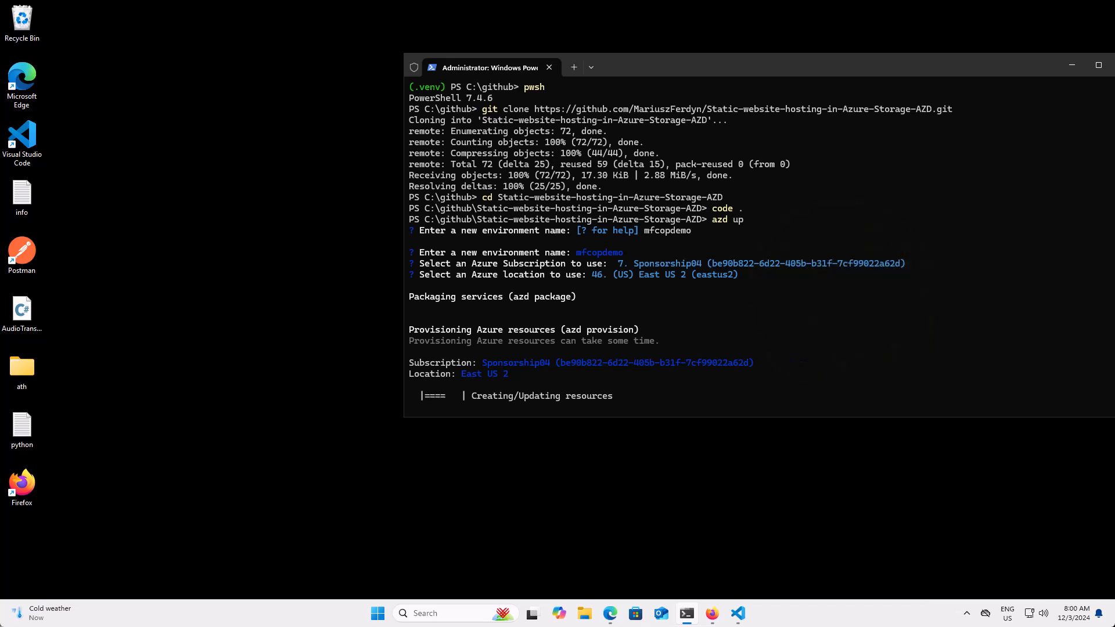
Open the Azure Portal deployment progress link from the azd output and look at the deployment details
left_click(1040, 320)
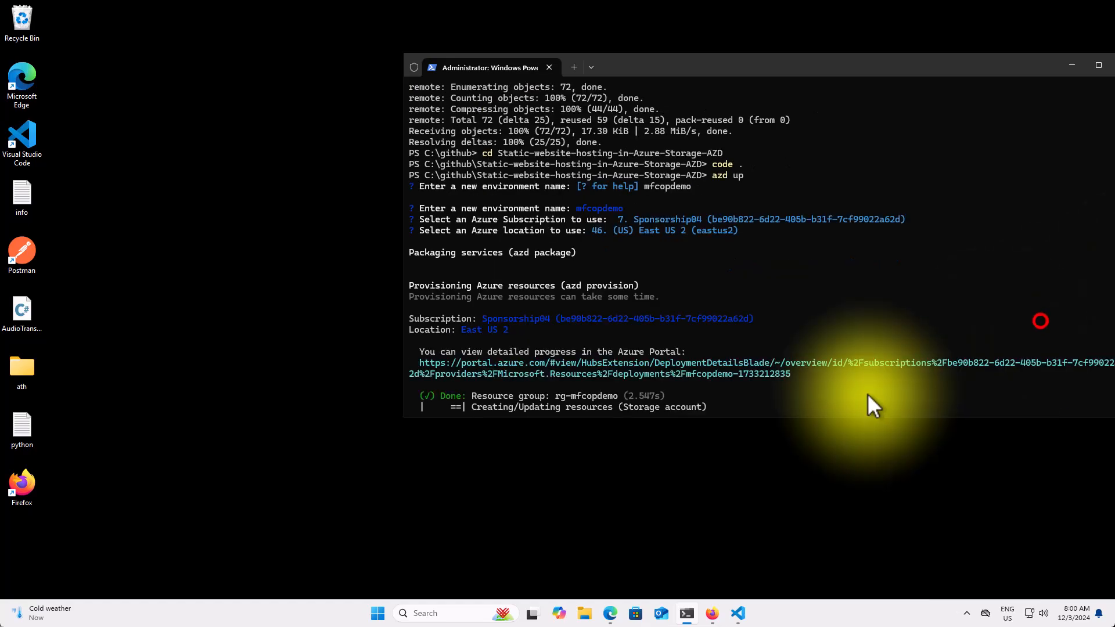
left_click(730, 375, "ctrl")
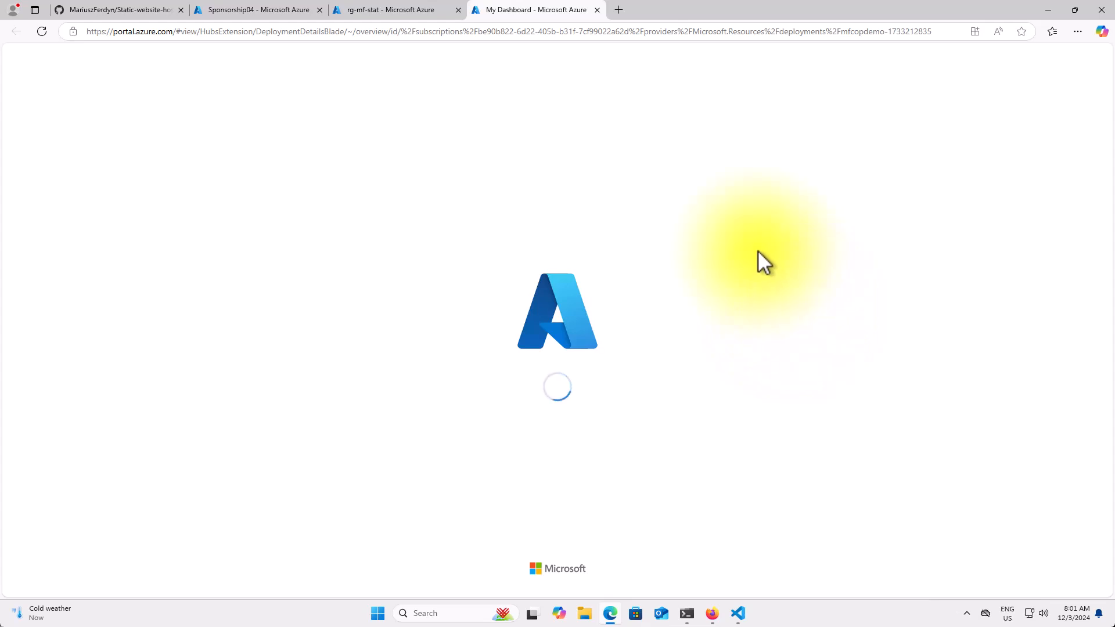
left_click(307, 221)
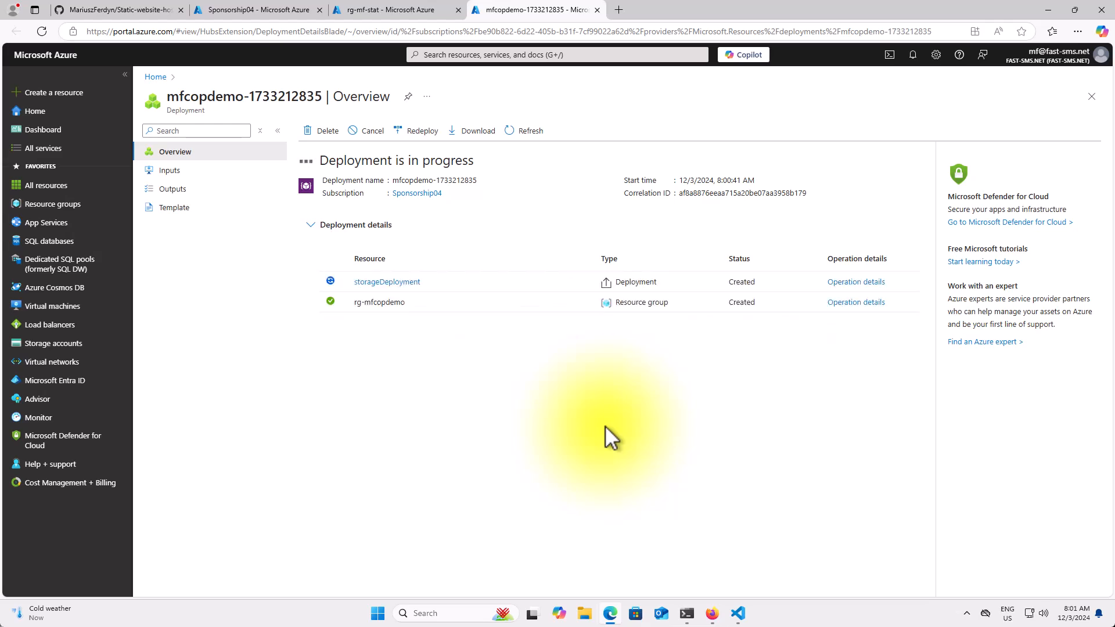
Bring up the terminal and review the azd up output for the index.html upload and the workflow result
left_click(689, 614)
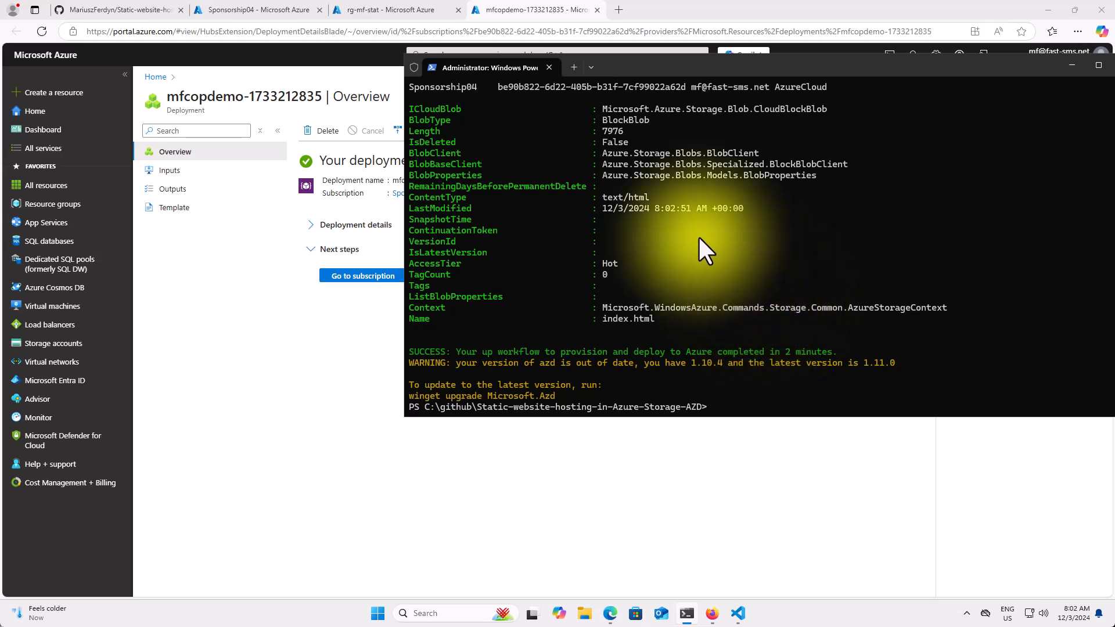
scroll(709, 255, "up", 4)
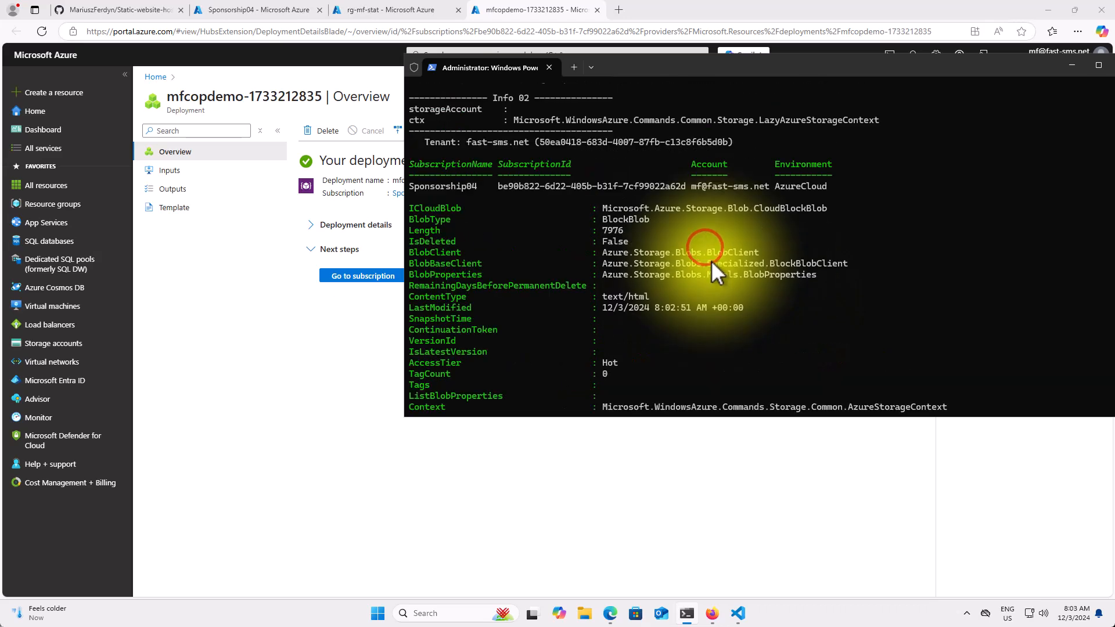
scroll(712, 261, "down", 4)
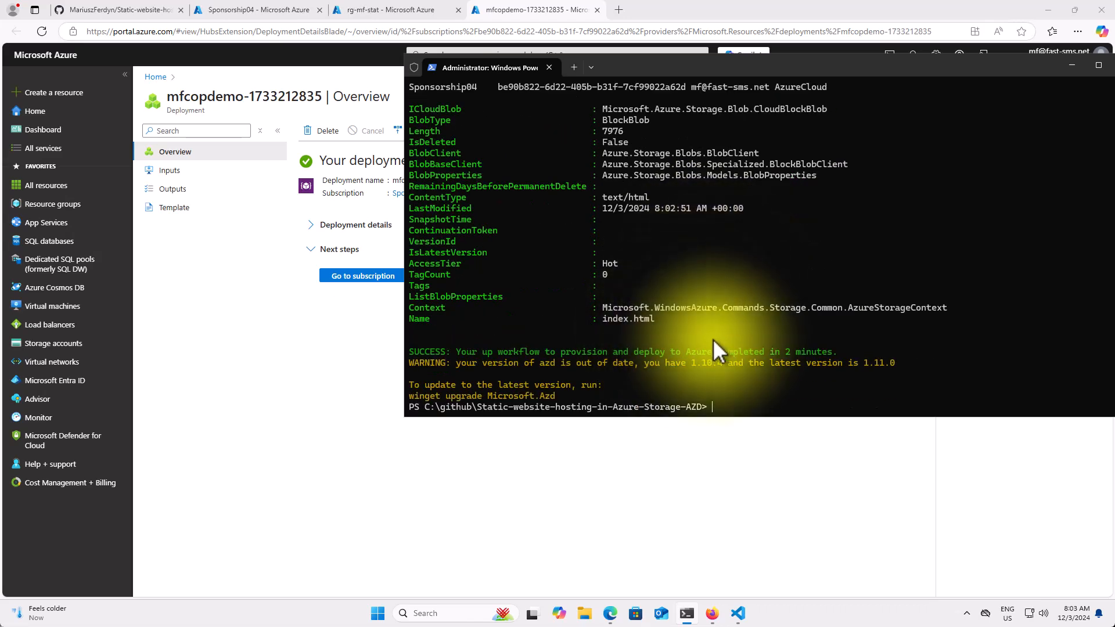
Back in the portal, go from the deployment details through storageDeployment and rg-mfcopdemo to the strgmfcopdemo storage account
left_click(317, 342)
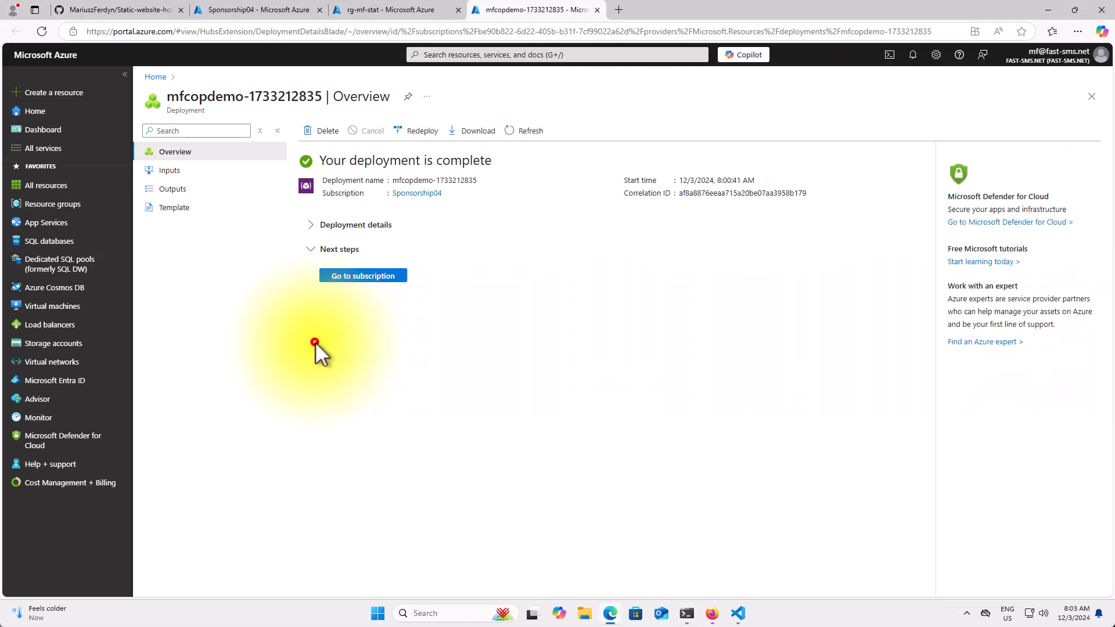
left_click(311, 224)
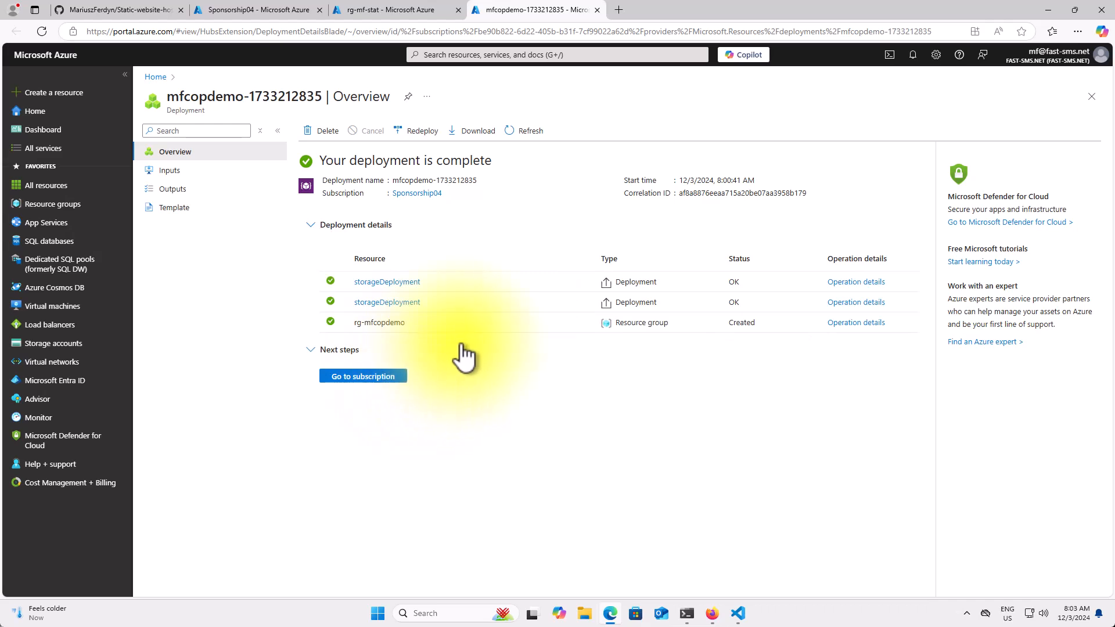
left_click(388, 284)
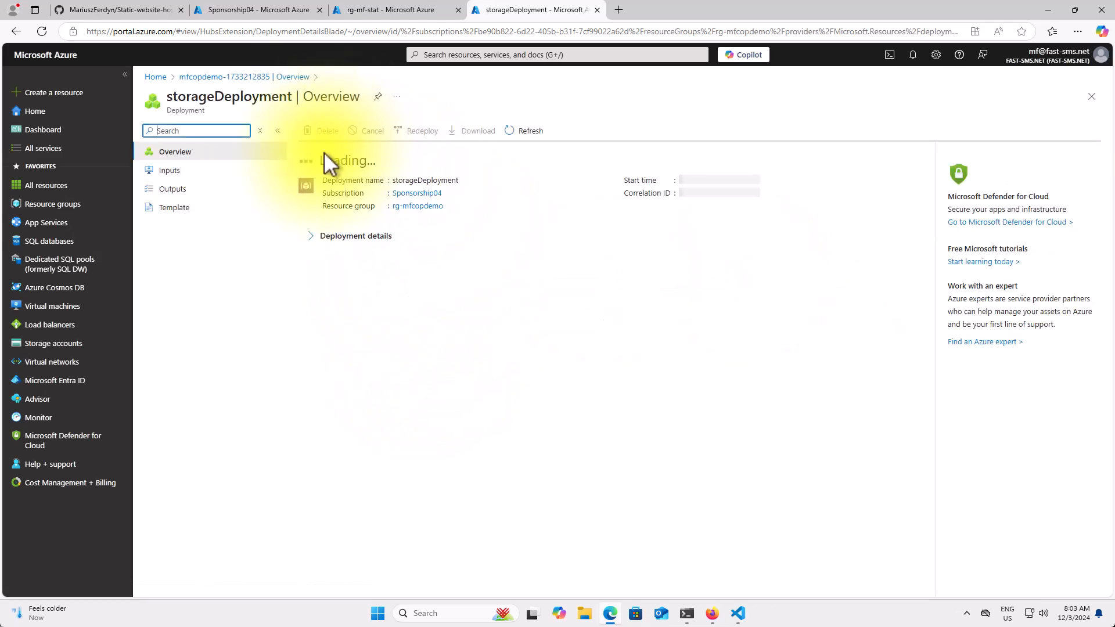
left_click(431, 207)
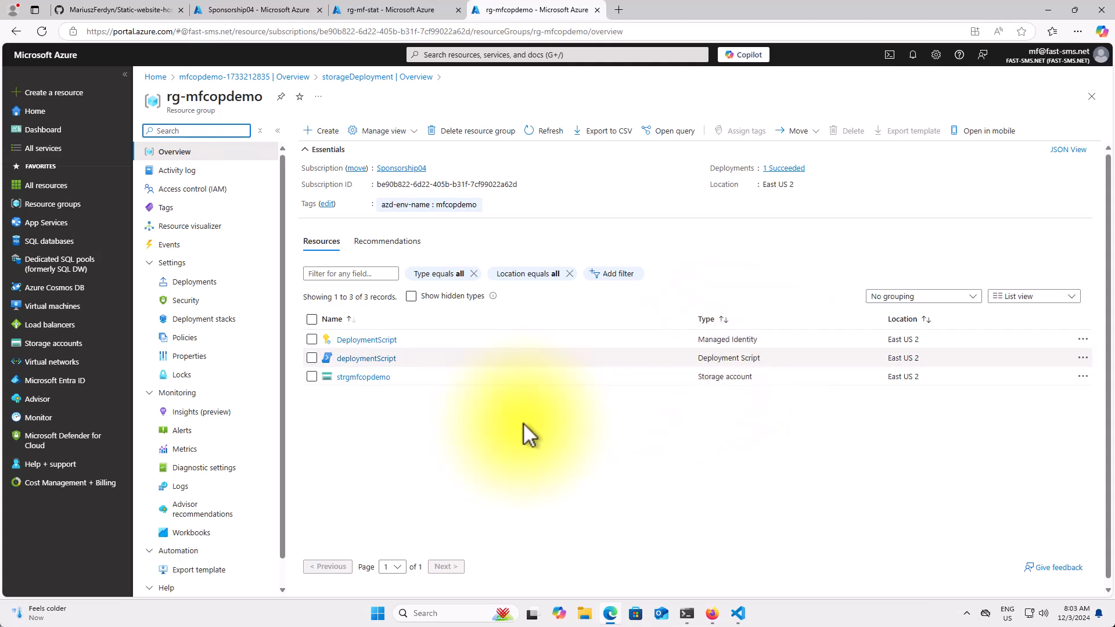
left_click(371, 378)
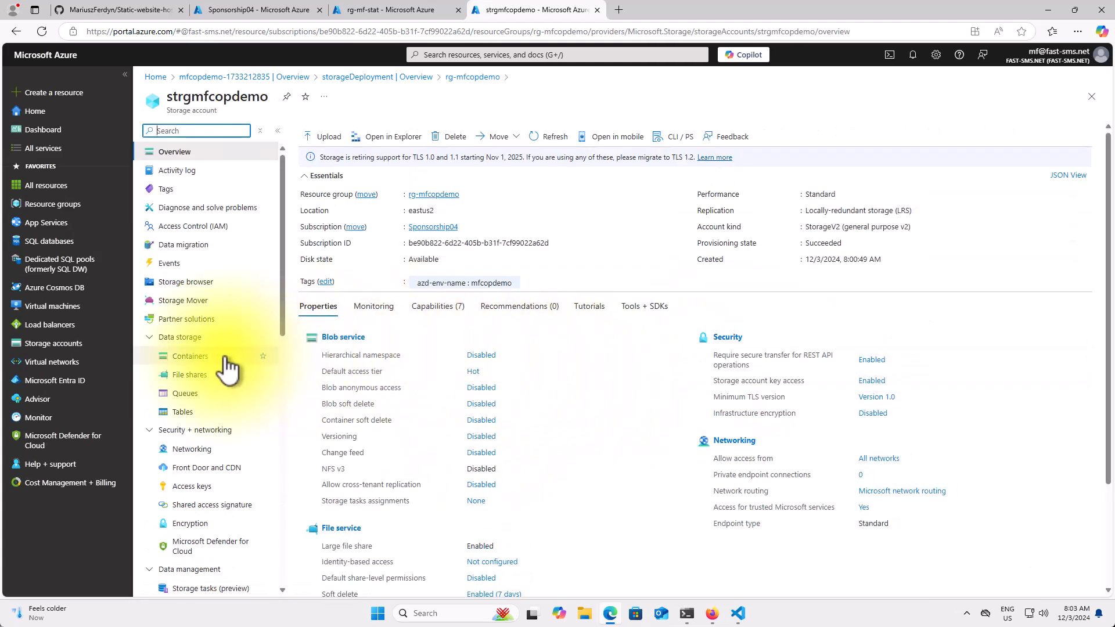
Check the storage account's $web container for the uploaded index.html, and close the container view
left_click(226, 358)
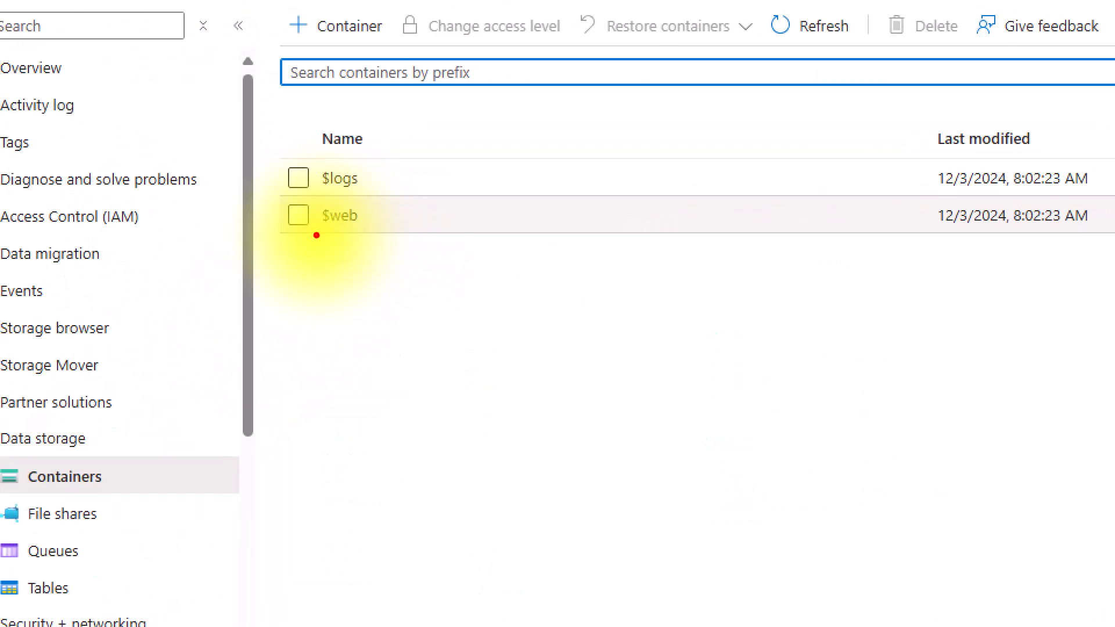
left_click(340, 216)
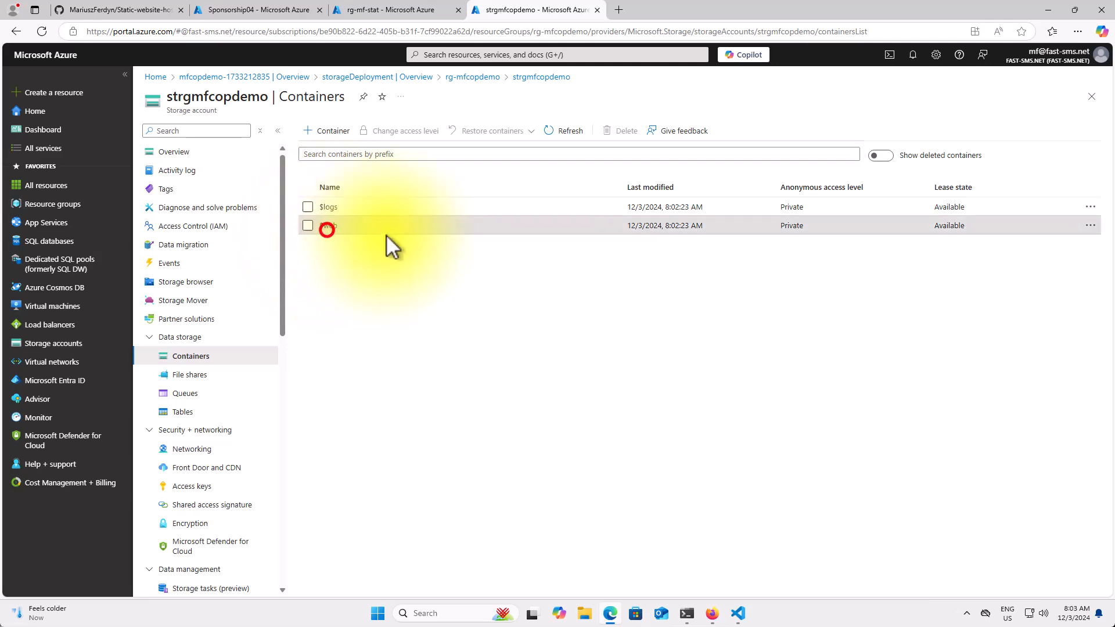
key("ctrl+1")
left_click(364, 284)
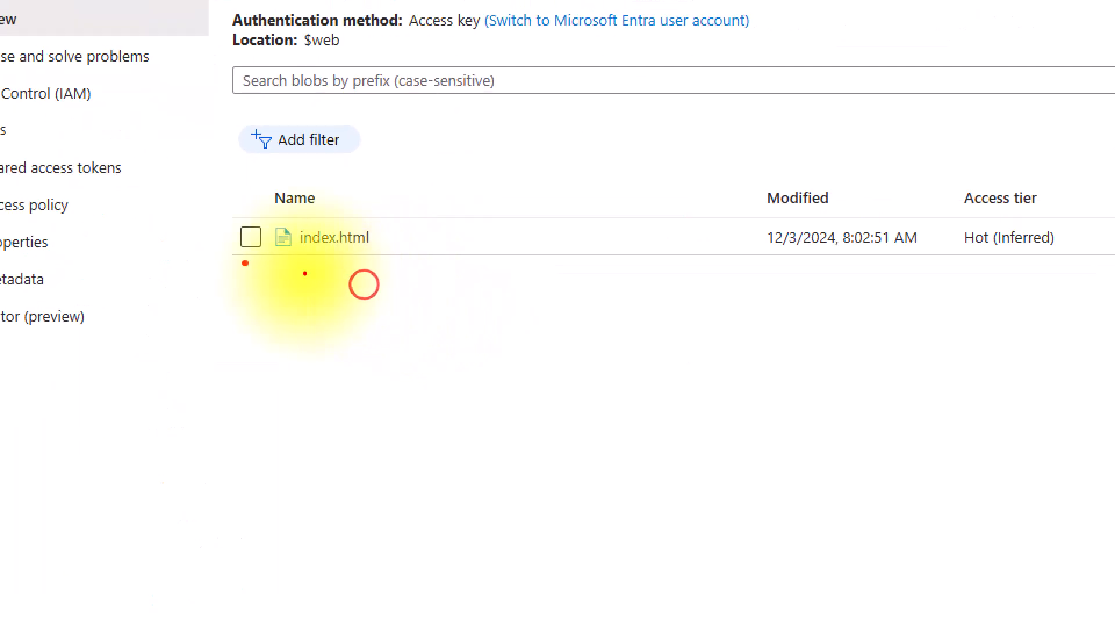
left_click_drag(304, 274, 400, 243)
key("Escape")
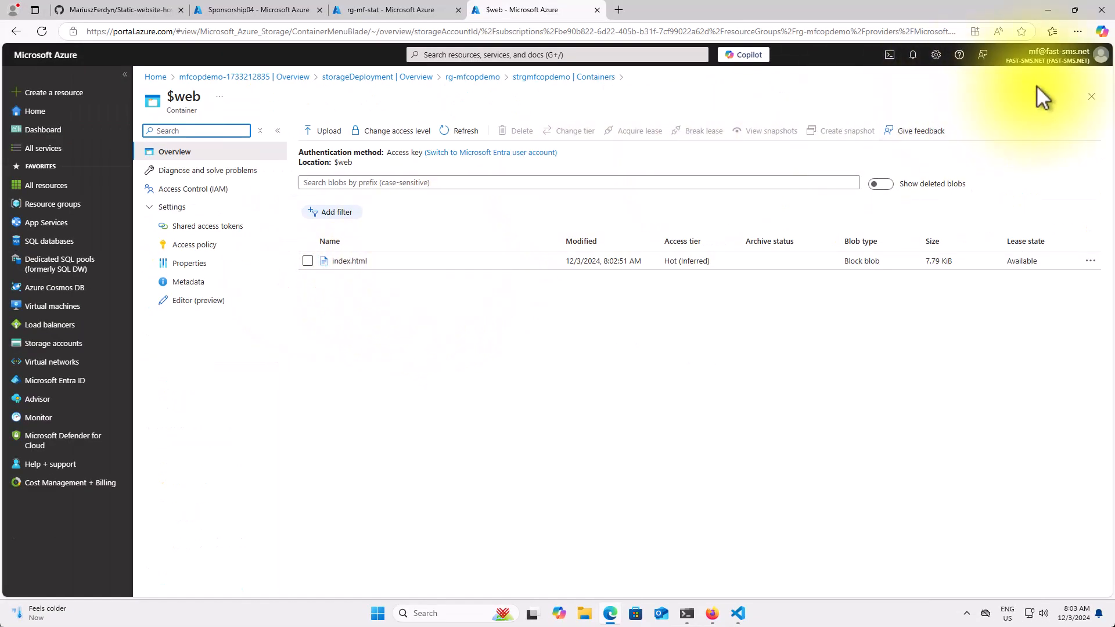
left_click(1089, 99)
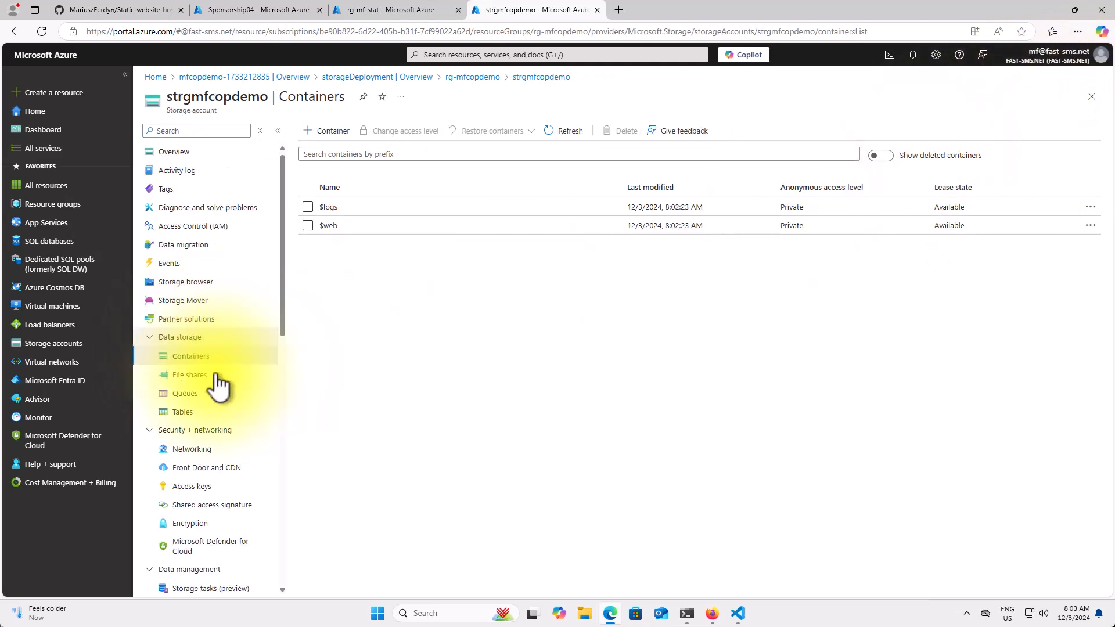
Find the storage account's Endpoints by searching its settings for "end", and copy the static website URL
scroll(234, 441, "down", 1)
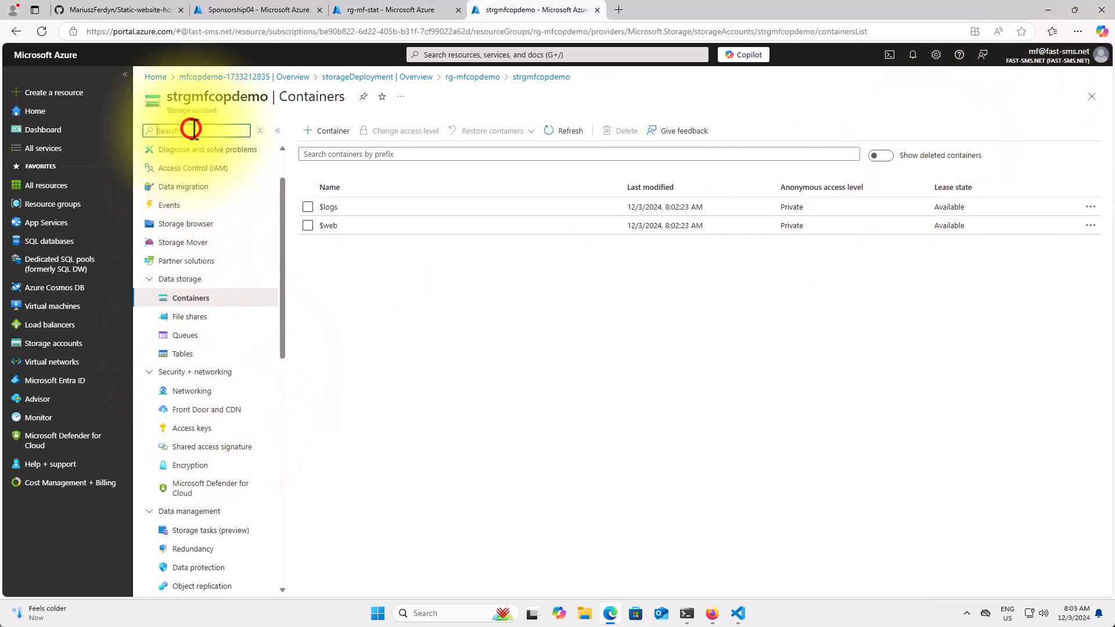
type("enc")
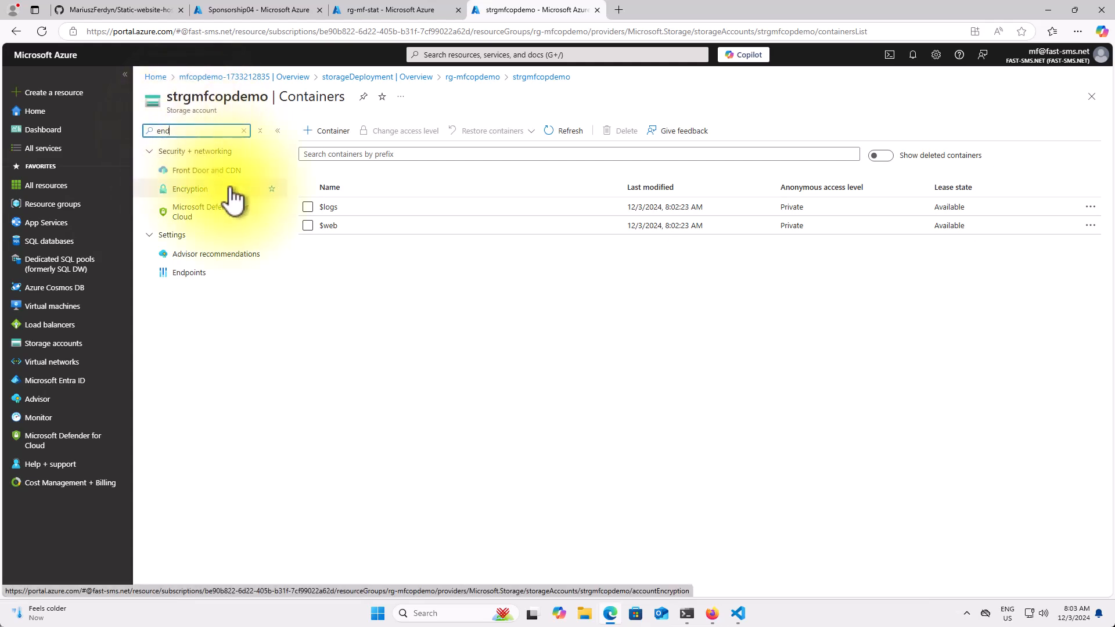
left_click(190, 271)
scroll(638, 348, "down", 1)
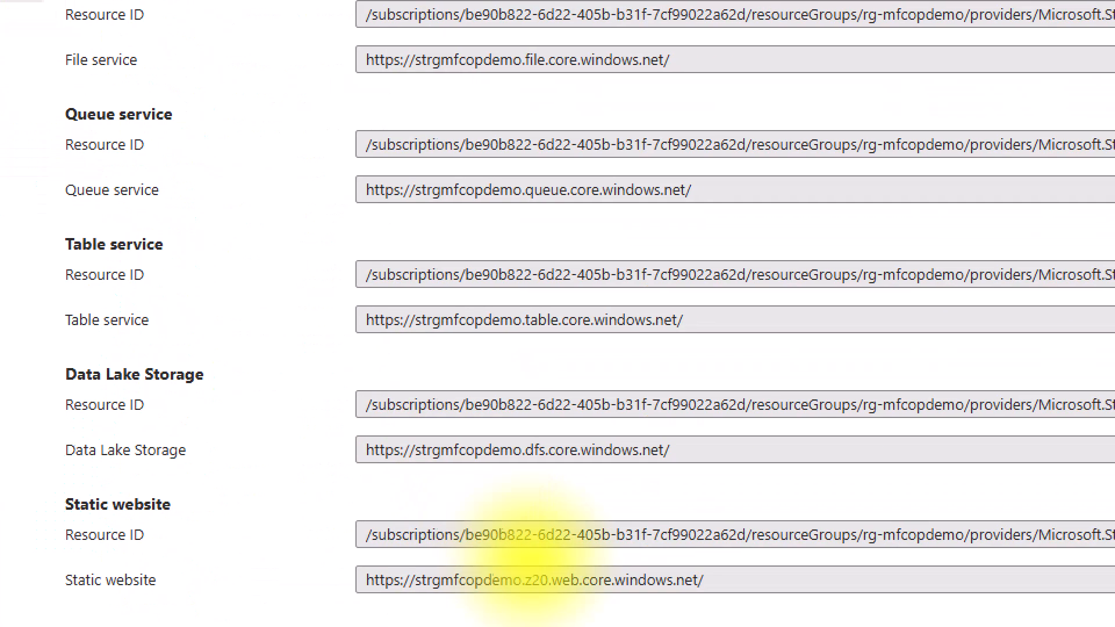
left_click_drag(40, 517, 233, 534)
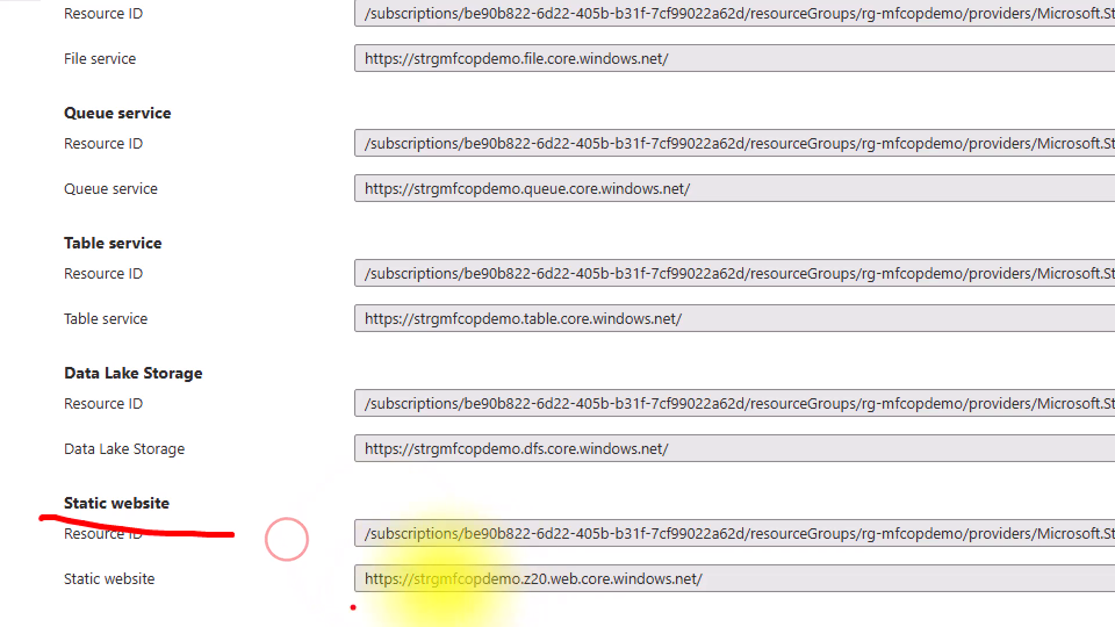
left_click_drag(350, 607, 651, 618)
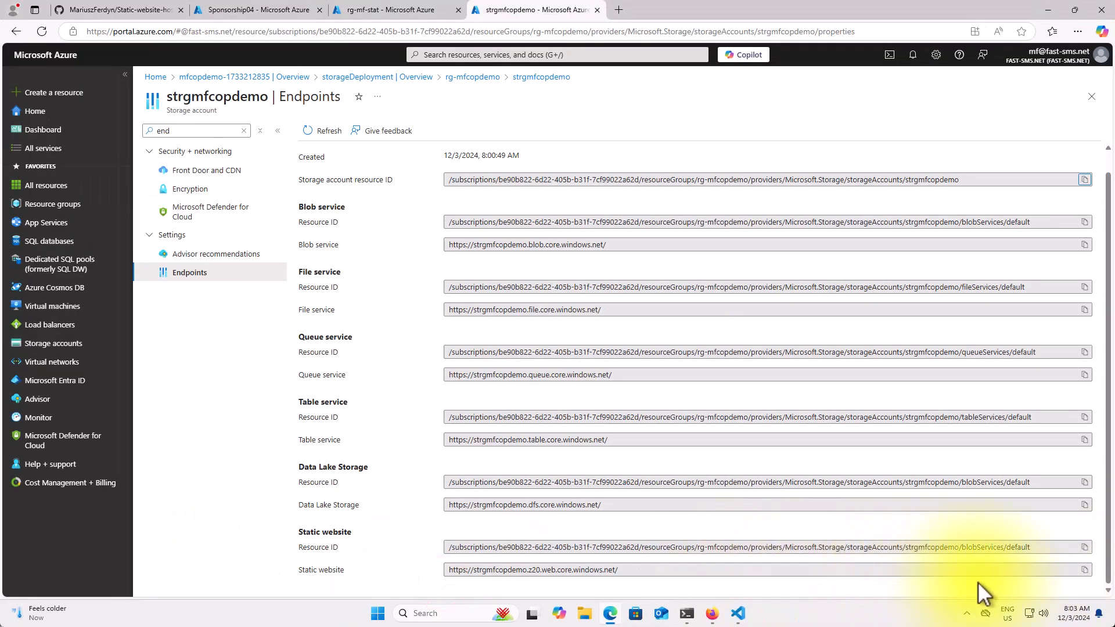
left_click(1084, 570)
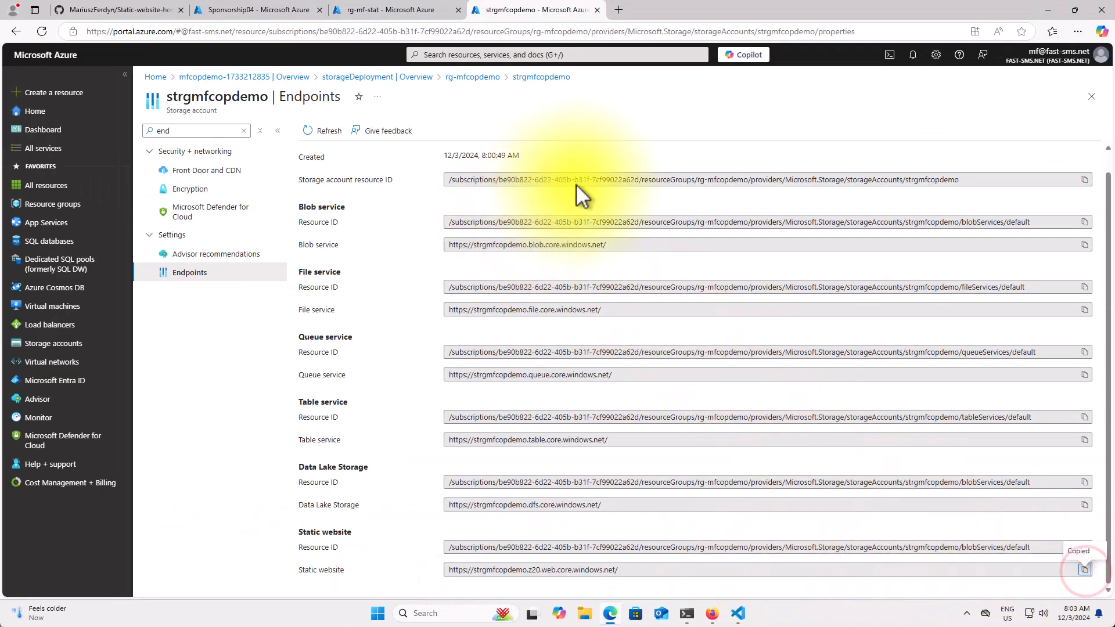
left_click(614, 11)
left_click(626, 31)
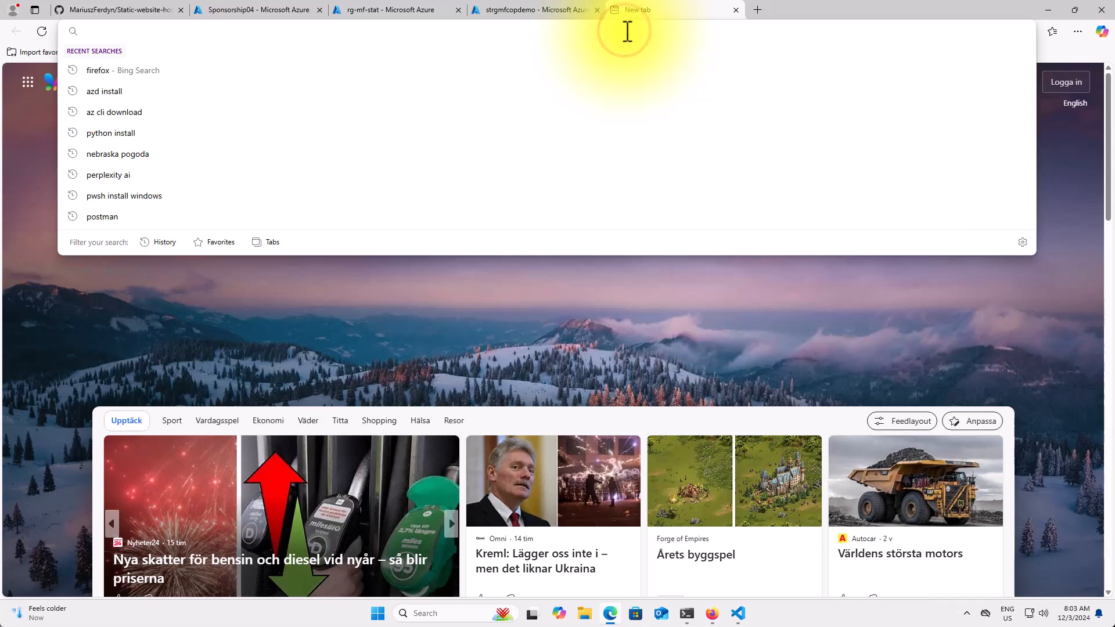
key("ctrl+v")
key("Return")
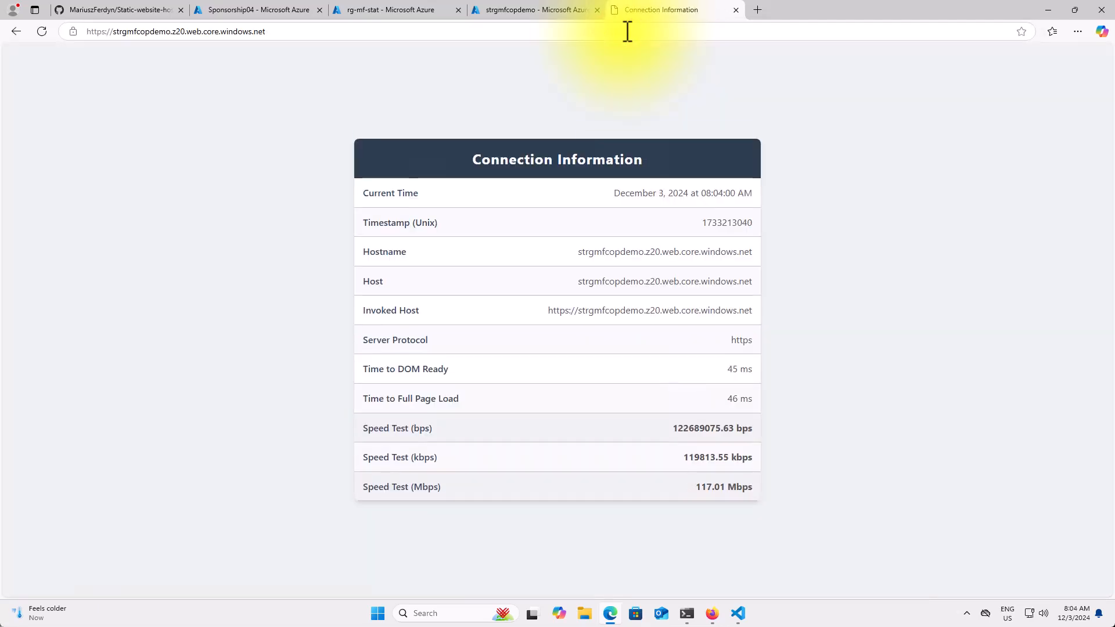
left_click(41, 32)
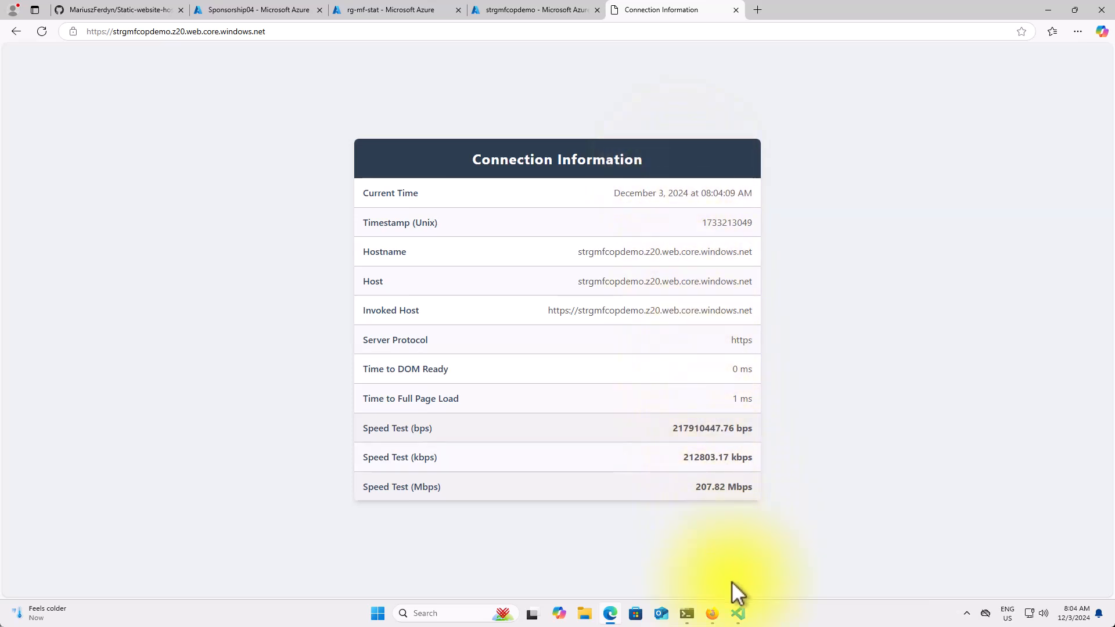
Switch to Copilot Studio in Firefox, copy the Custom website channel's default embed code for Safe Travels 1, and close the channel details
mouse_move(618, 611)
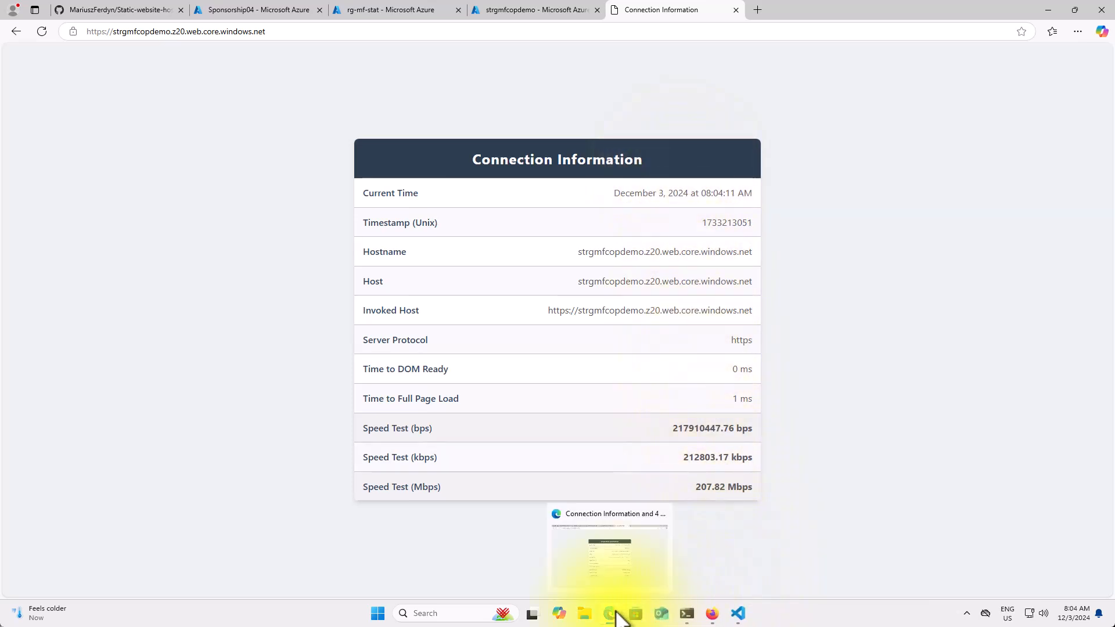
left_click(615, 617)
left_click(614, 615)
left_click(713, 613)
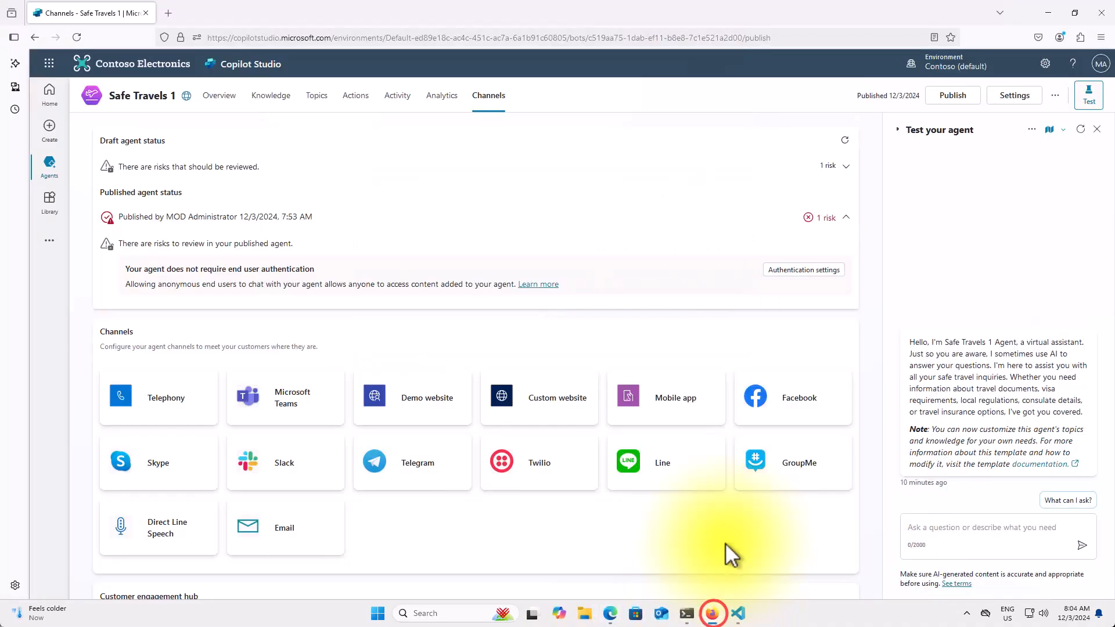
left_click(550, 398)
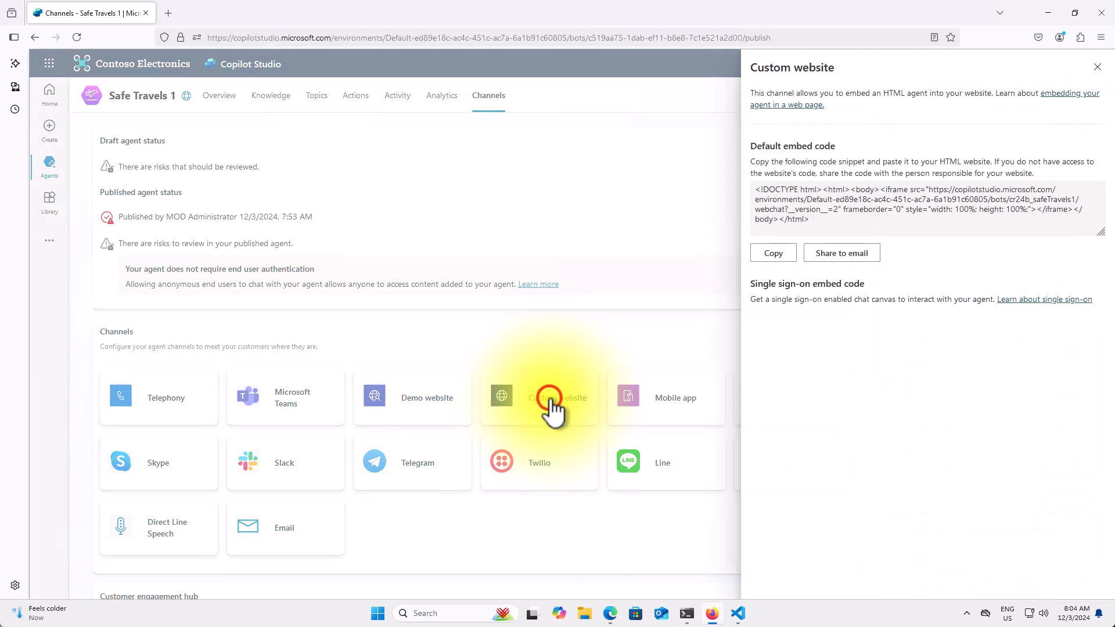
left_click(773, 254)
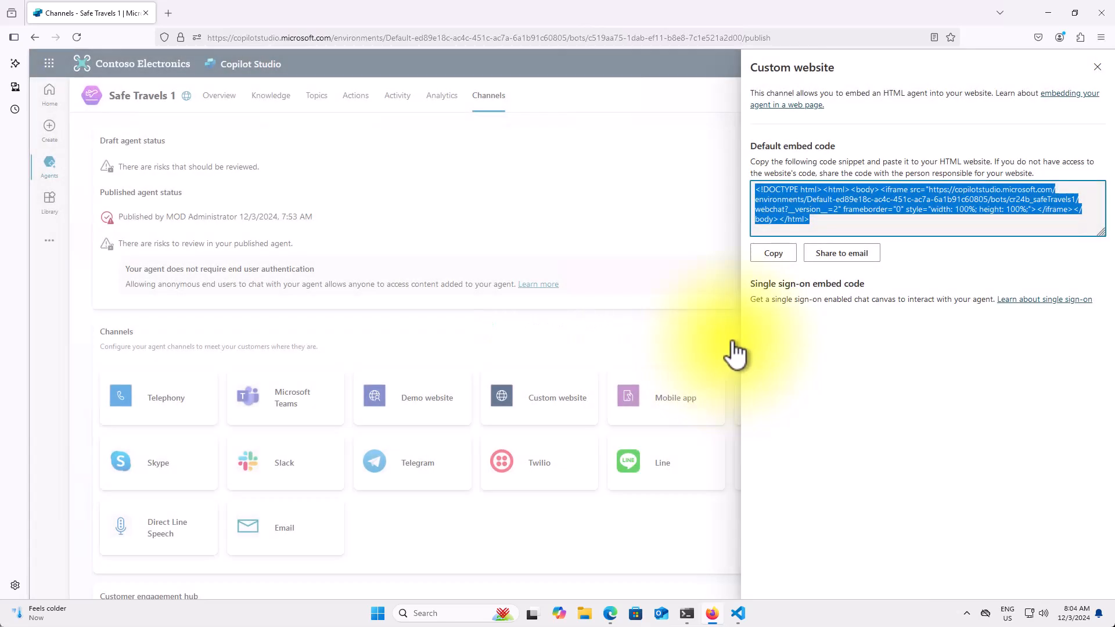
left_click(1098, 67)
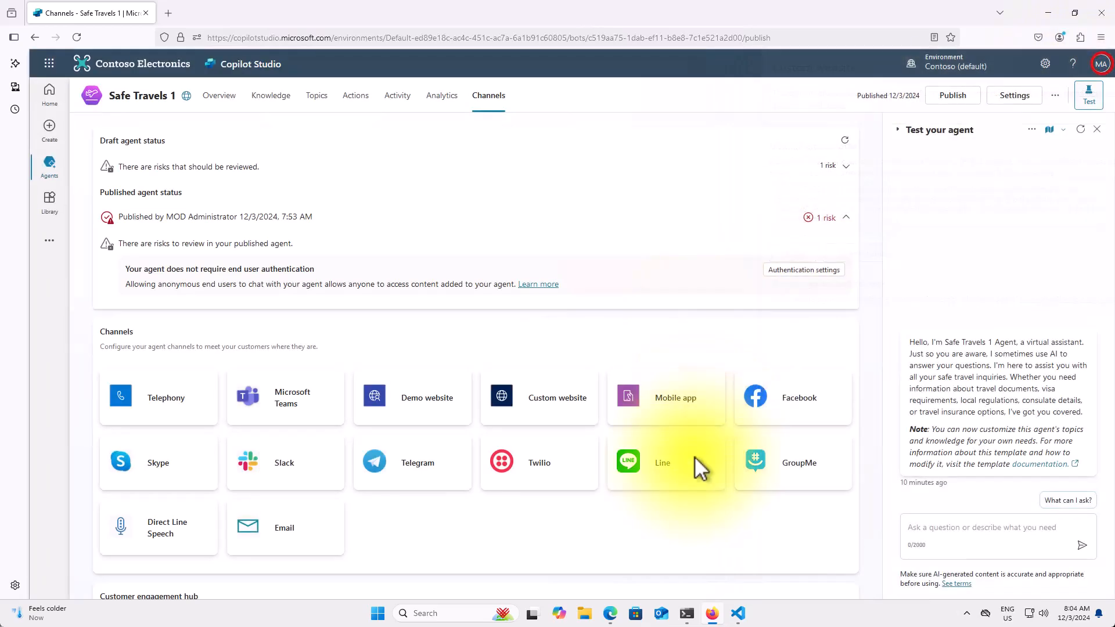
Switch to Visual Studio Code and replace the entire contents of index.html with the copied embed code
left_click(738, 613)
left_click(566, 177)
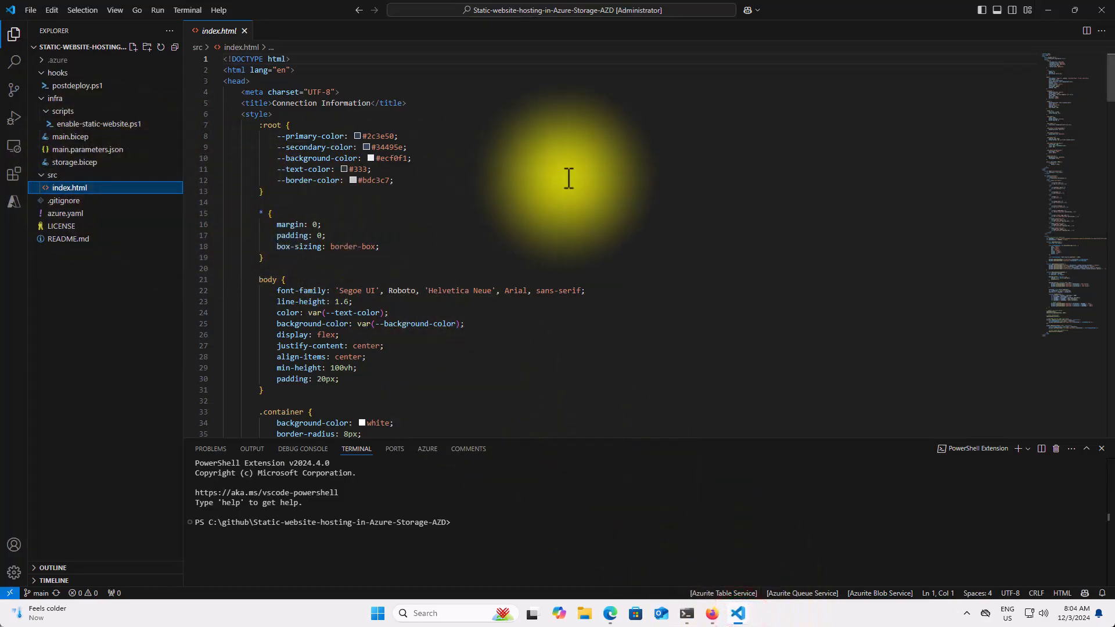
key("ctrl+a")
key("Delete")
key("ctrl+v")
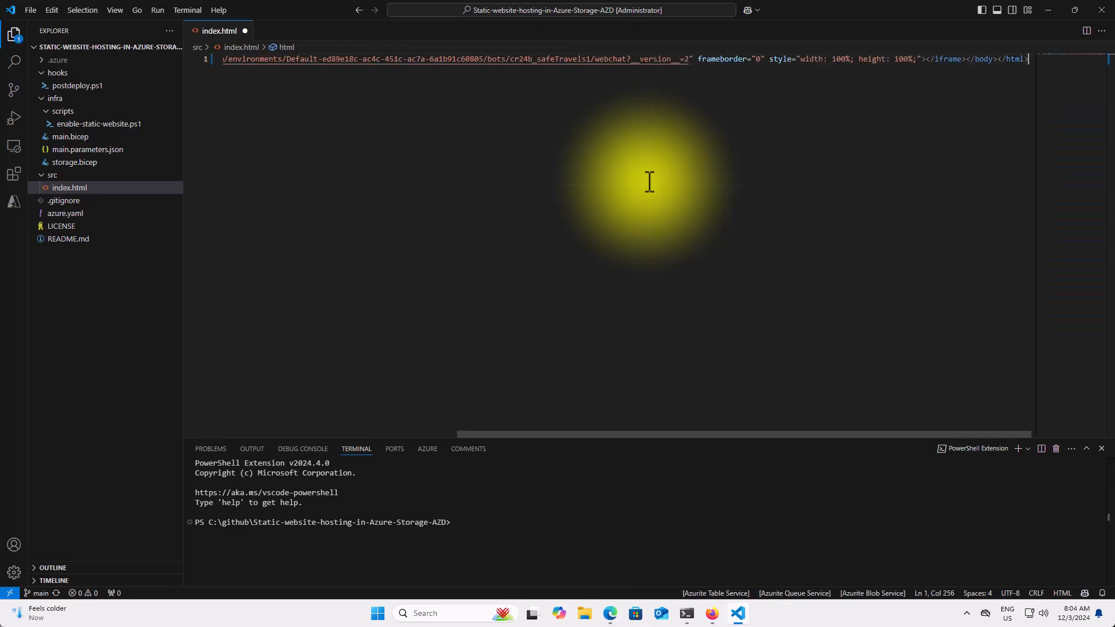
Format the embed code in index.html across multiple lines and save the file
key("Home")
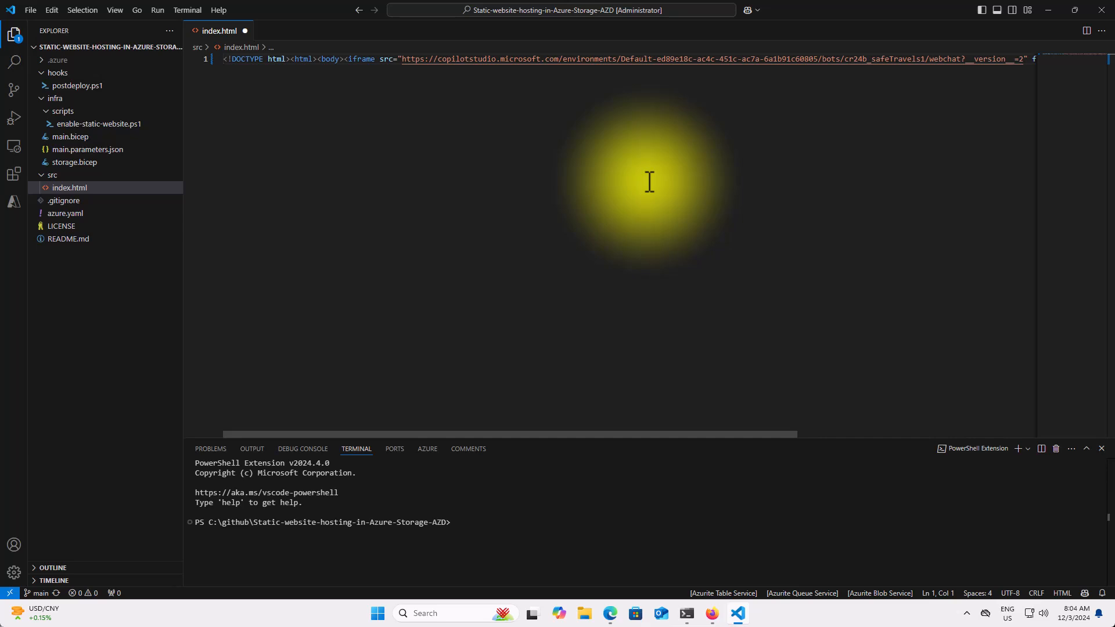
key("ctrl+a")
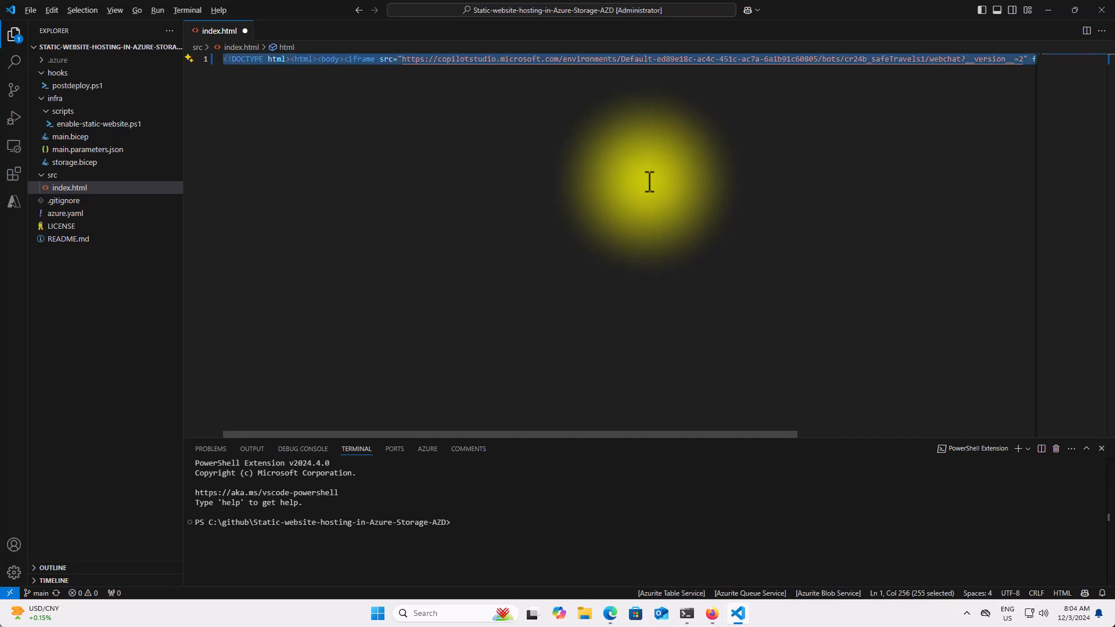
key("shift+alt+f")
left_click(647, 181)
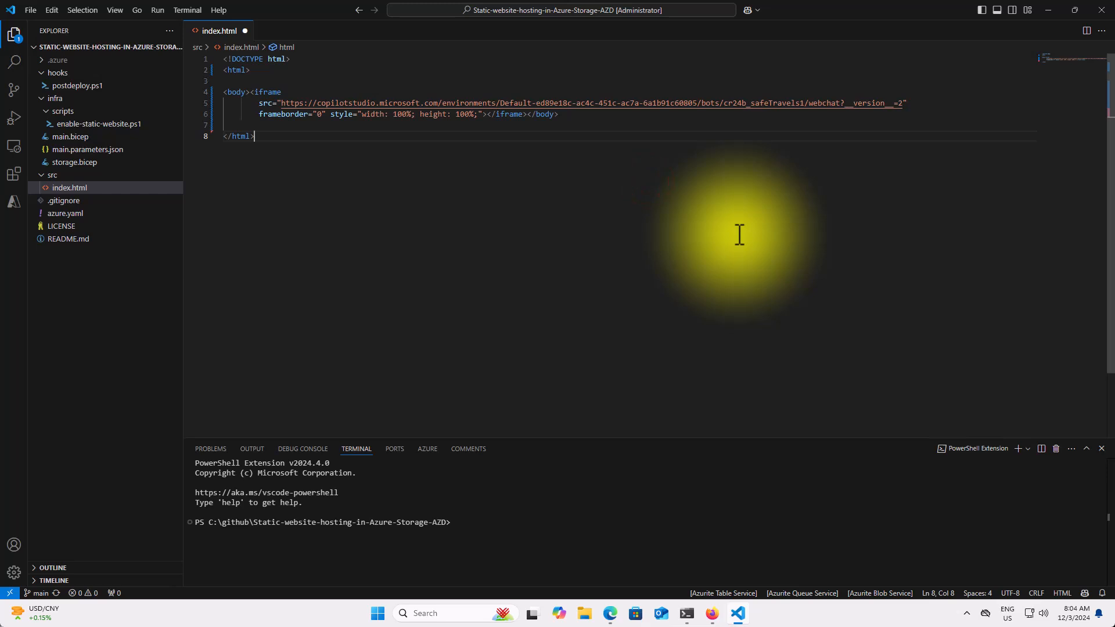
left_click(31, 10)
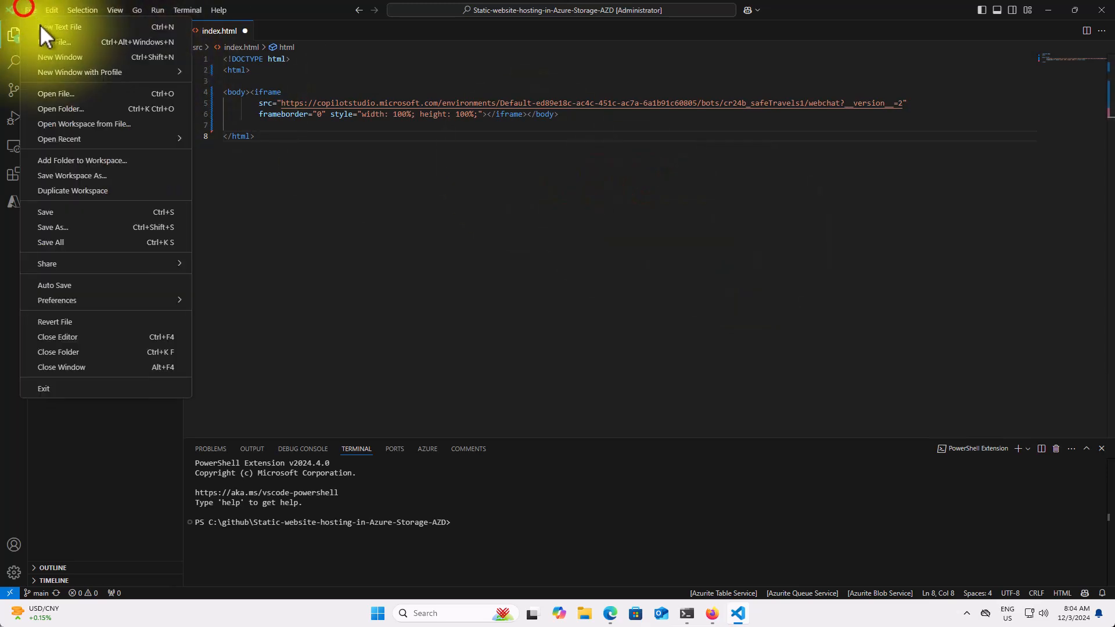
left_click(64, 211)
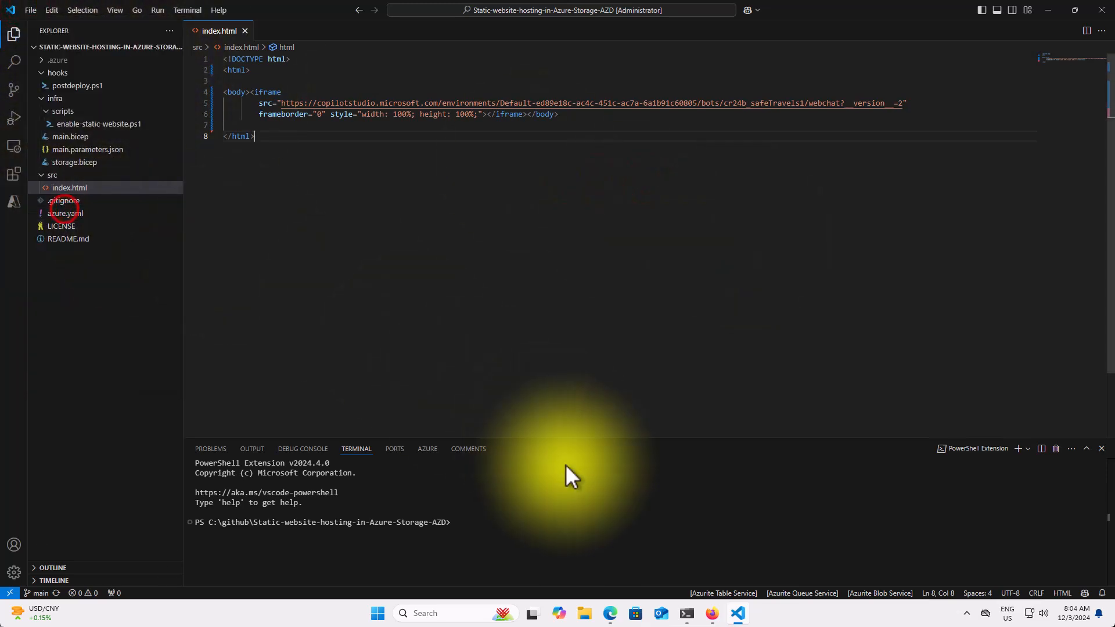
Switch to the PowerShell terminal window and run azd up to redeploy the site
left_click(686, 613)
type("azd up")
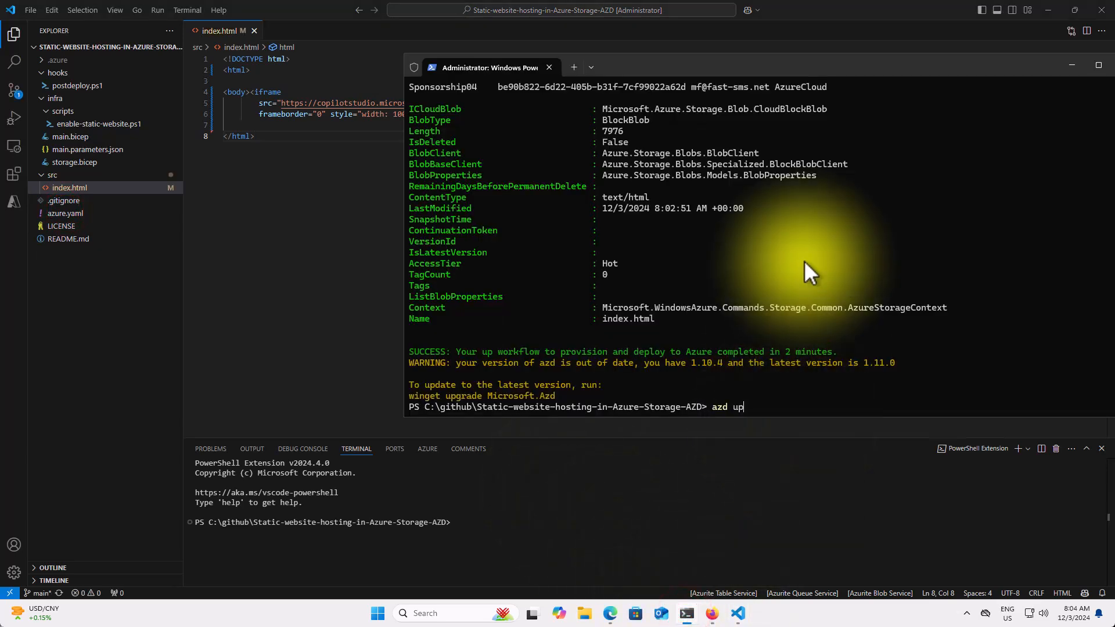
key("Return")
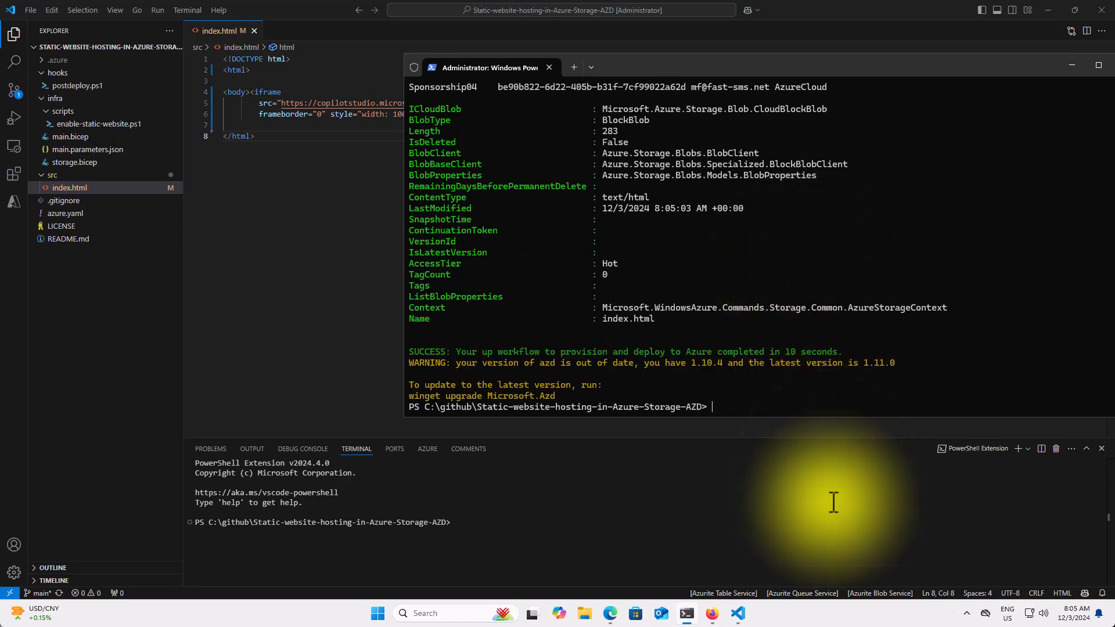
Reload the static website in Edge and test the embedded Safe Travels 1 agent with the suggested question "What can I ask?"
left_click(708, 612)
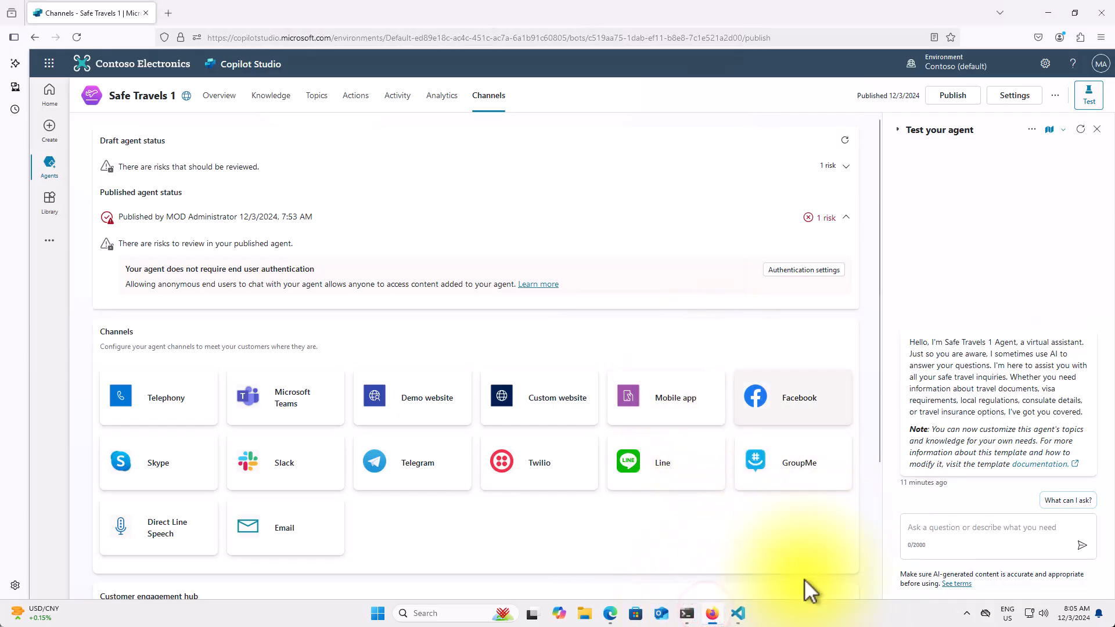
mouse_move(715, 618)
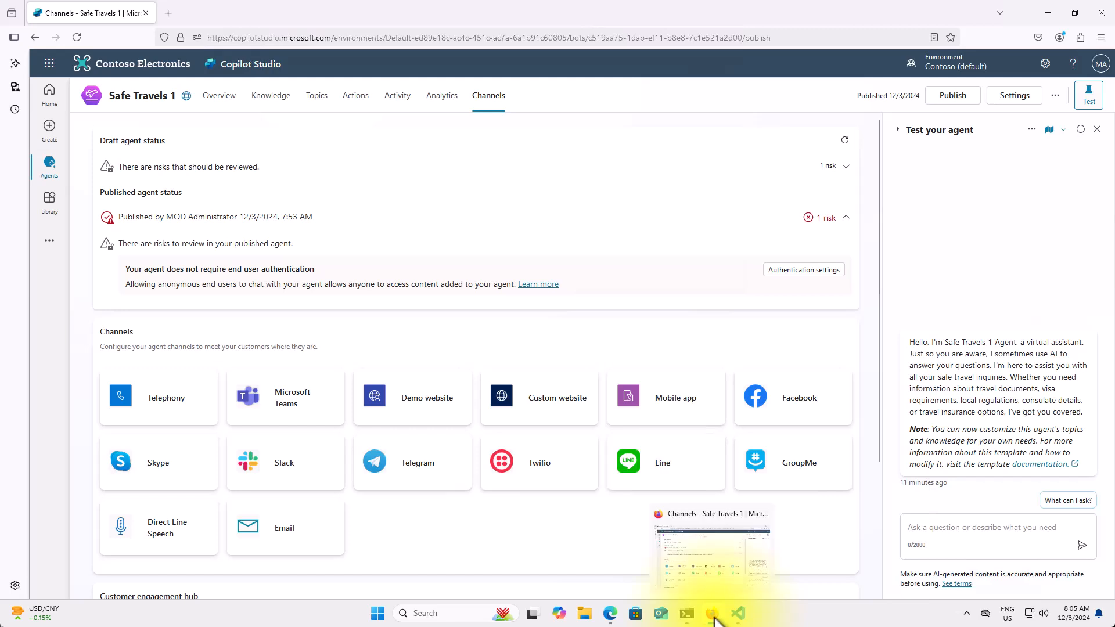
left_click(611, 614)
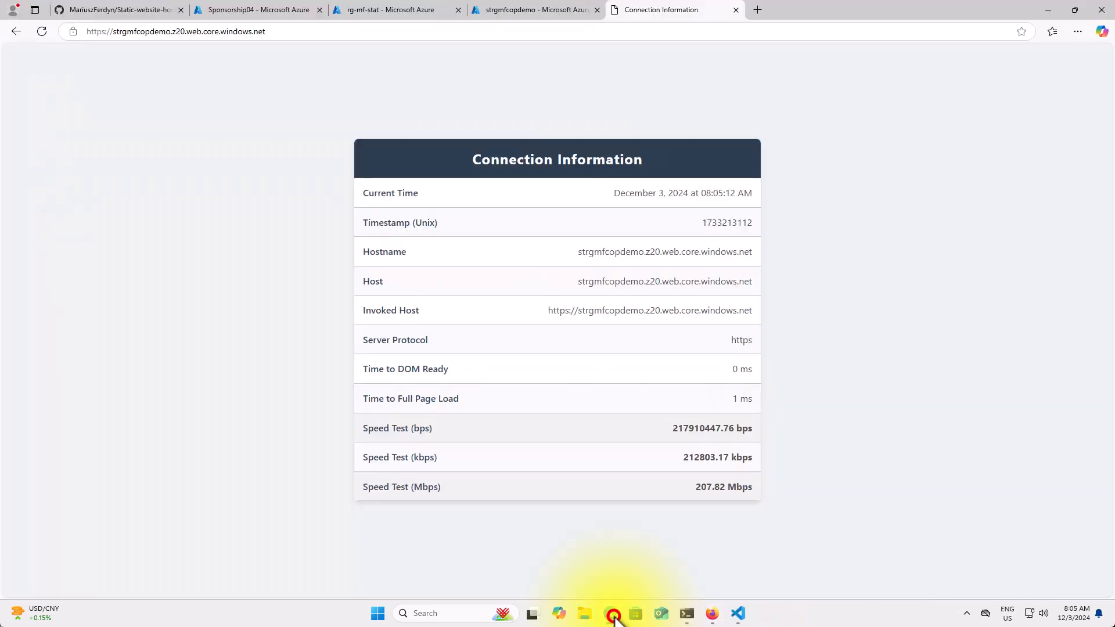
left_click(42, 29)
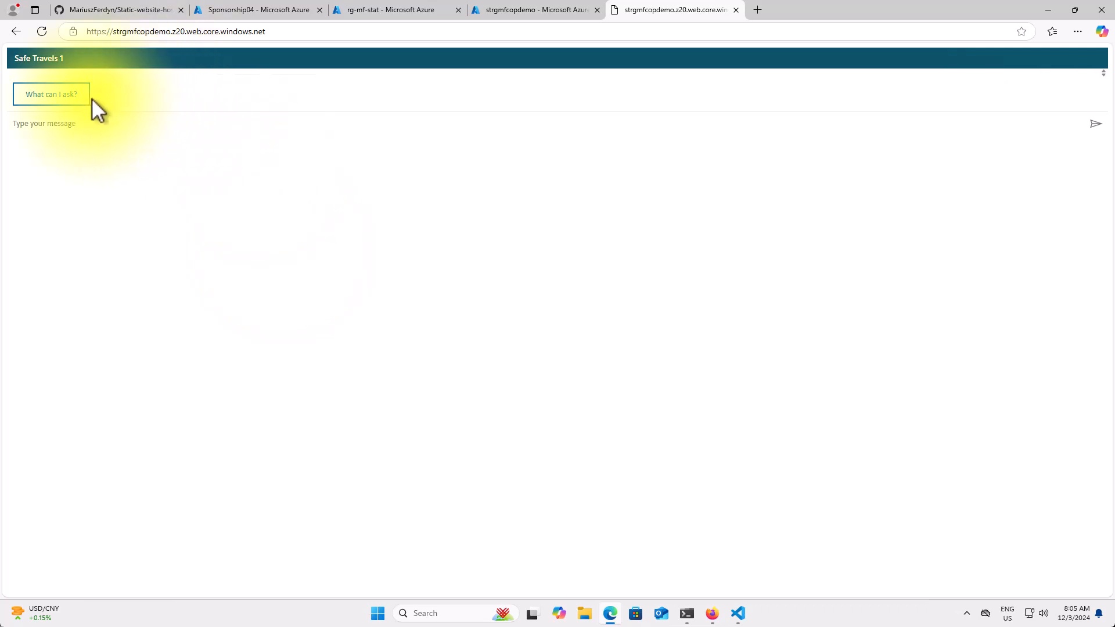
left_click(68, 95)
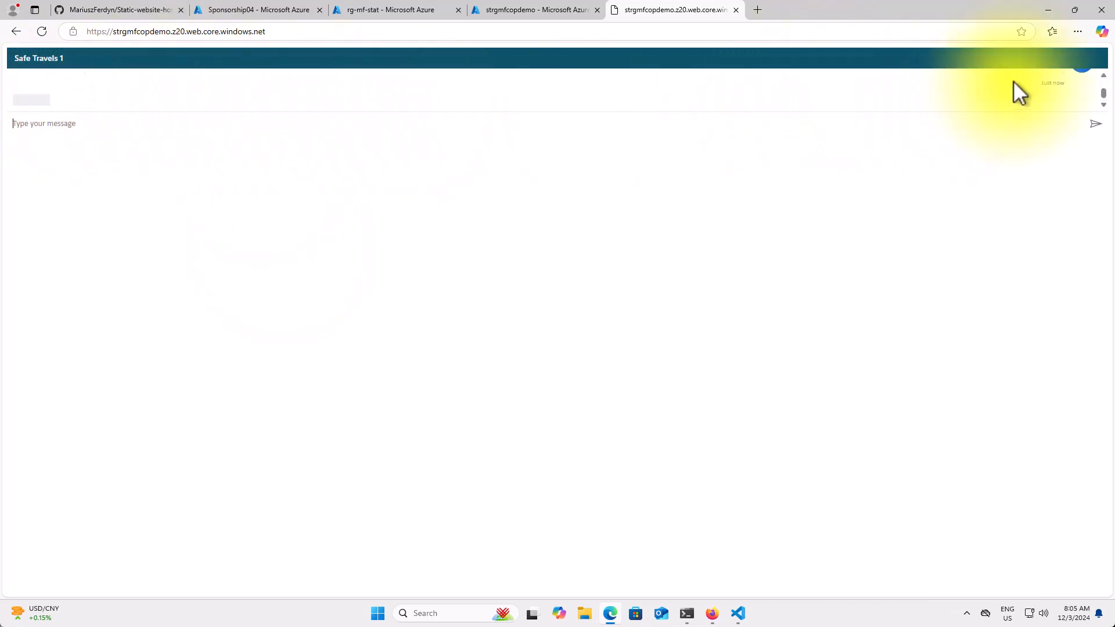
mouse_move(1103, 93)
left_mouse_down()
mouse_move(1103, 76)
mouse_move(1104, 96)
left_mouse_up()
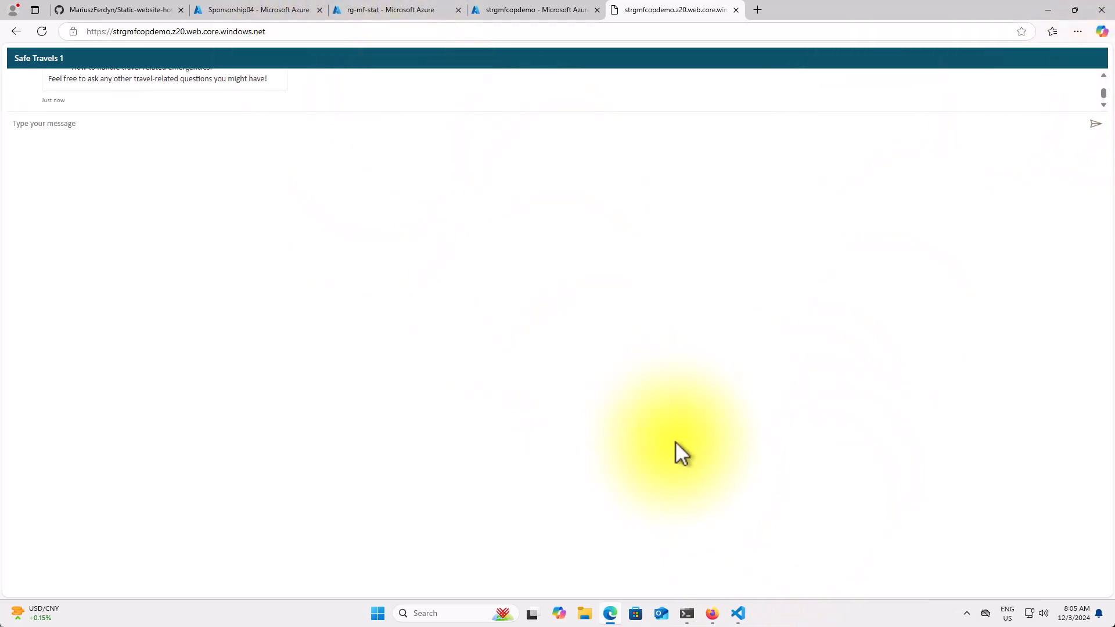
Back in Visual Studio Code, open Copilot chat and ask "This page is very small. Make it biger to the entire screen."
left_click(738, 613)
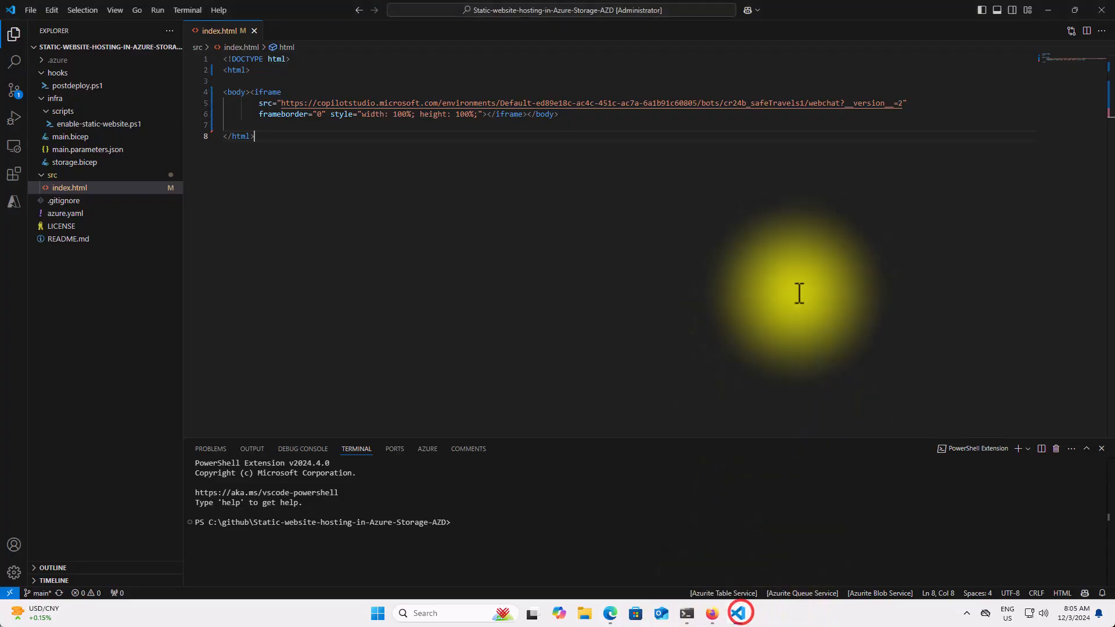
left_click(747, 10)
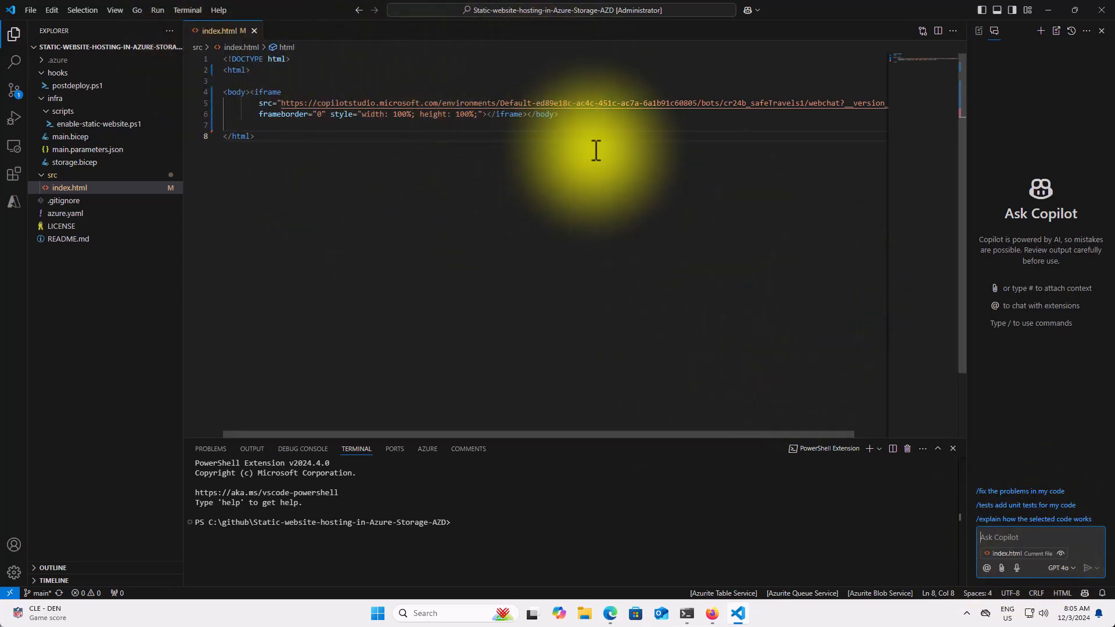
left_click(1020, 537)
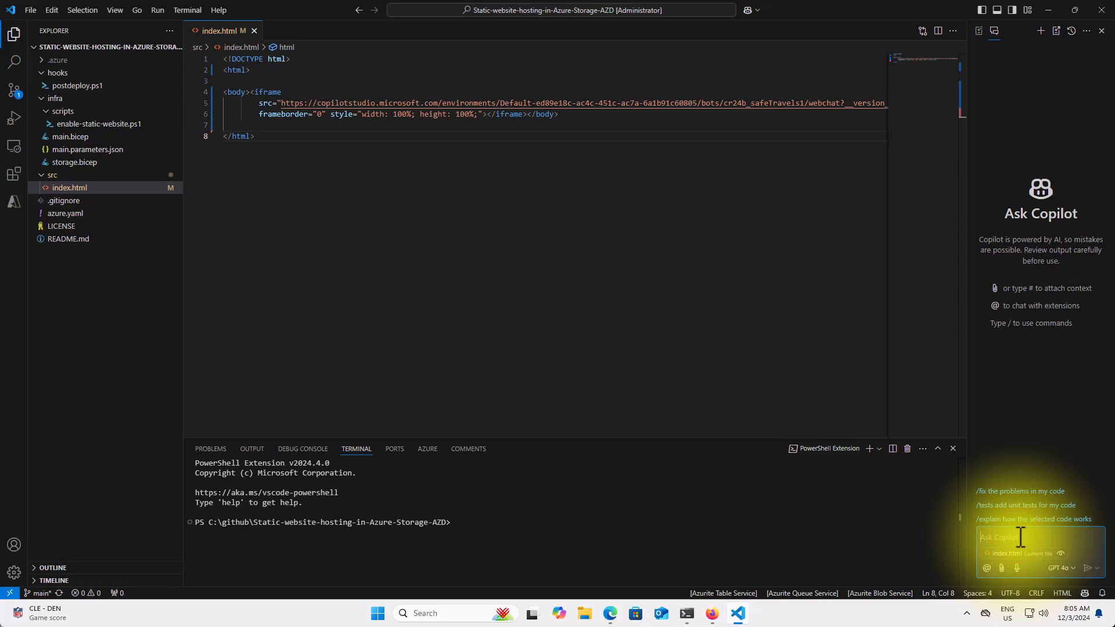
type("This page is very small. Make it biger to the")
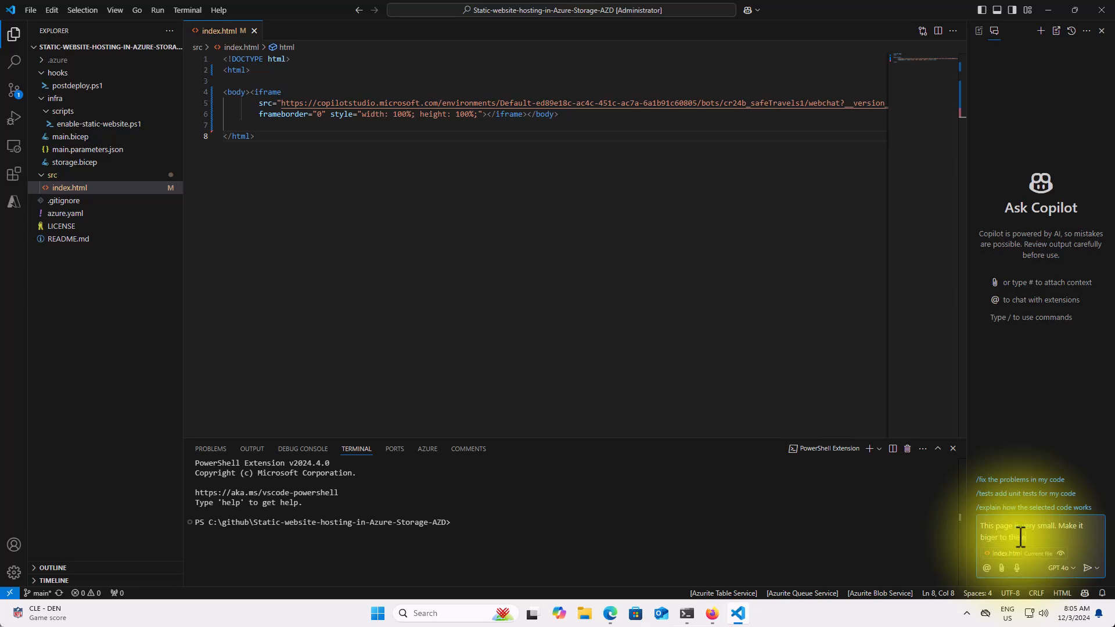
type(" entire screen.")
key("Return")
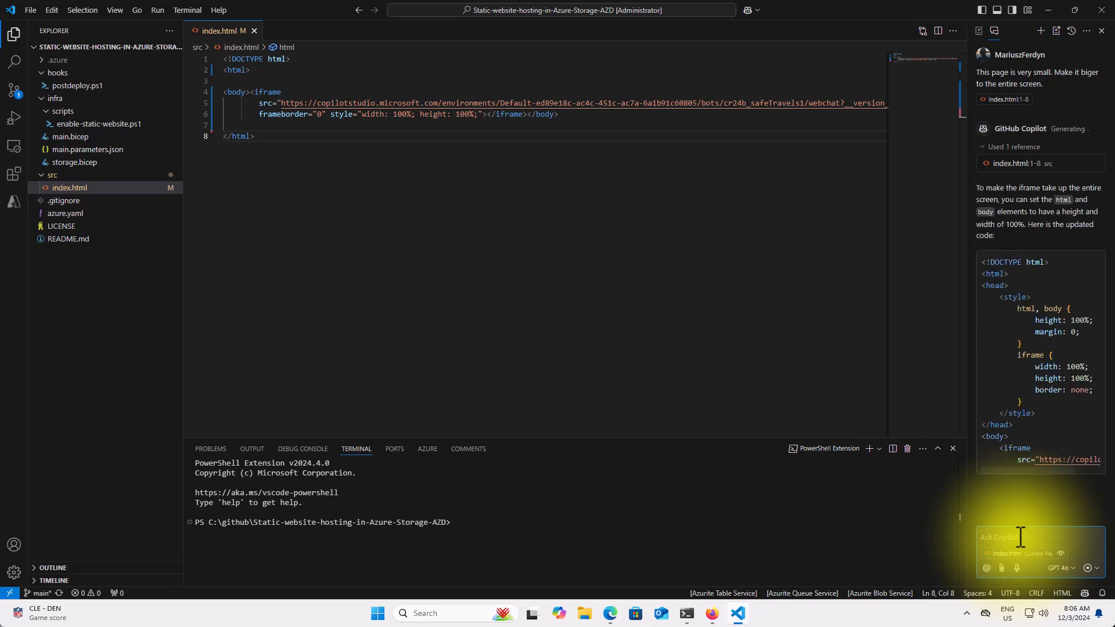
Replace all the code in index.html with Copilot's suggested full-screen iframe version and save the file
left_click(512, 231)
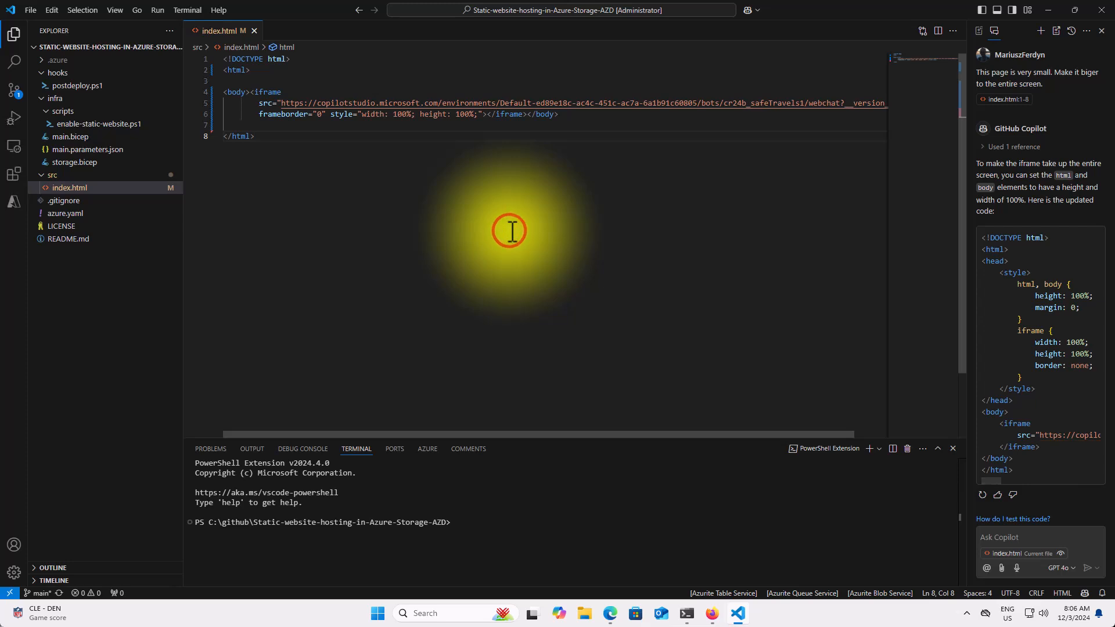
key("ctrl+a")
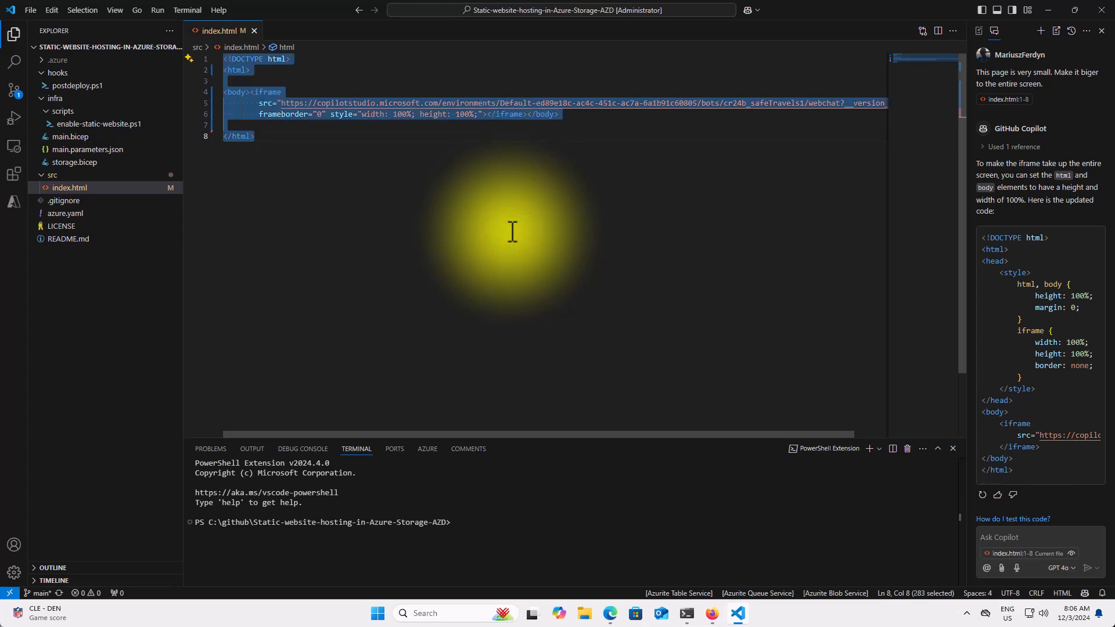
mouse_move(1071, 266)
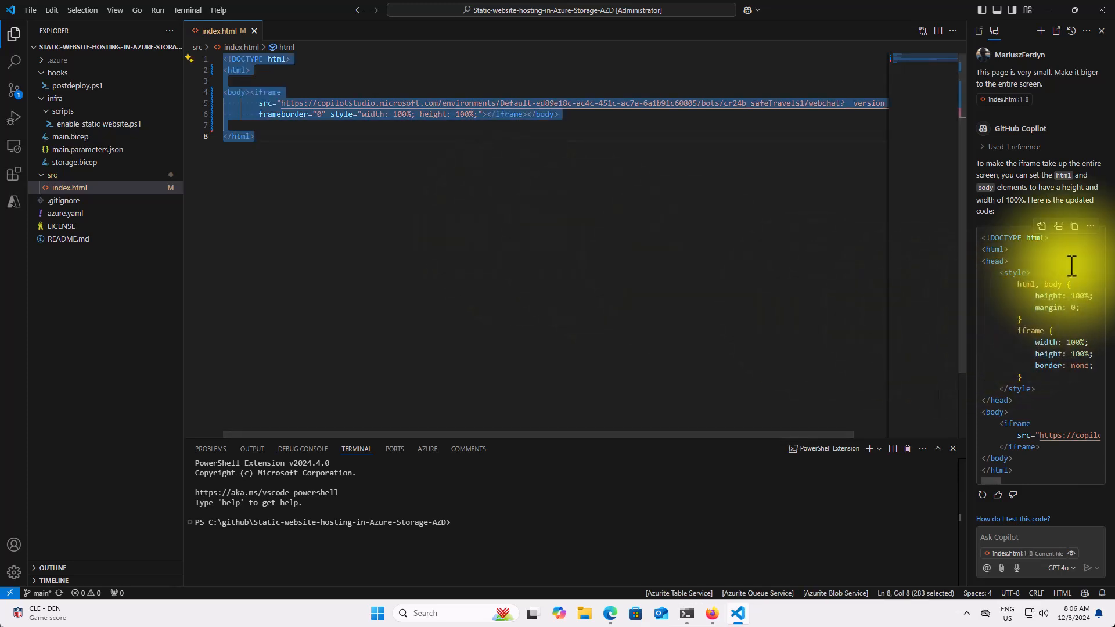
left_click(1059, 228)
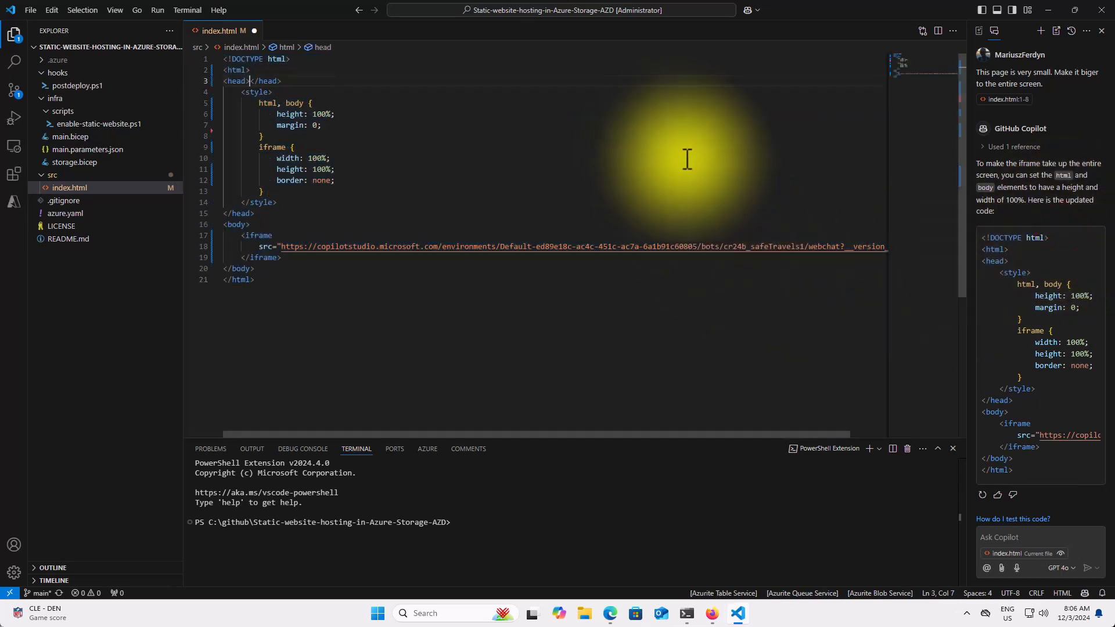
left_click(29, 9)
left_click(29, 213)
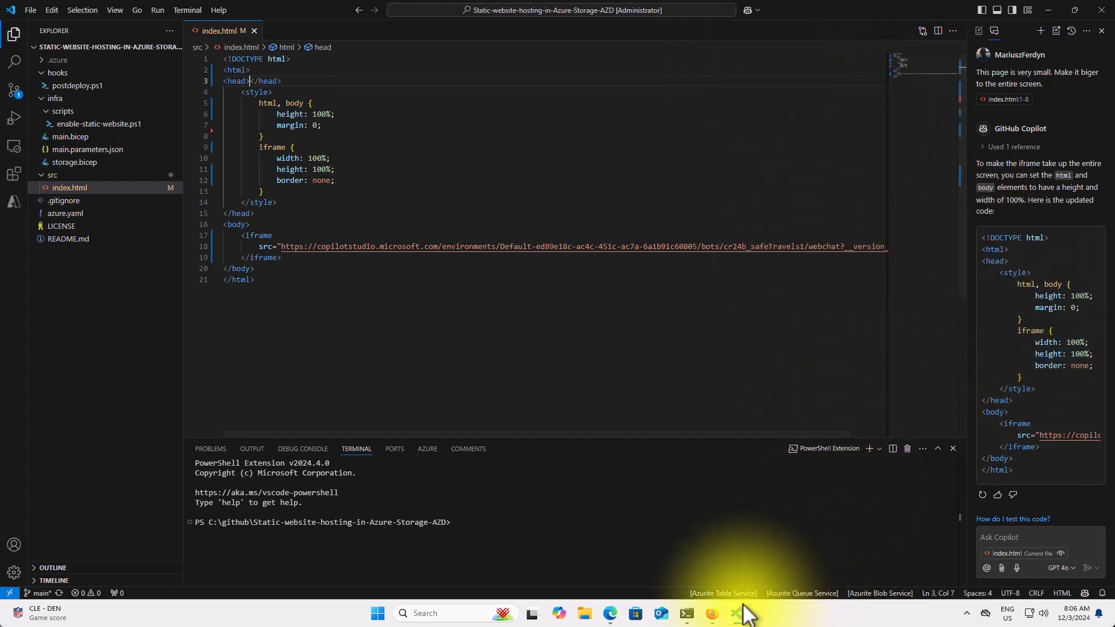
mouse_move(737, 613)
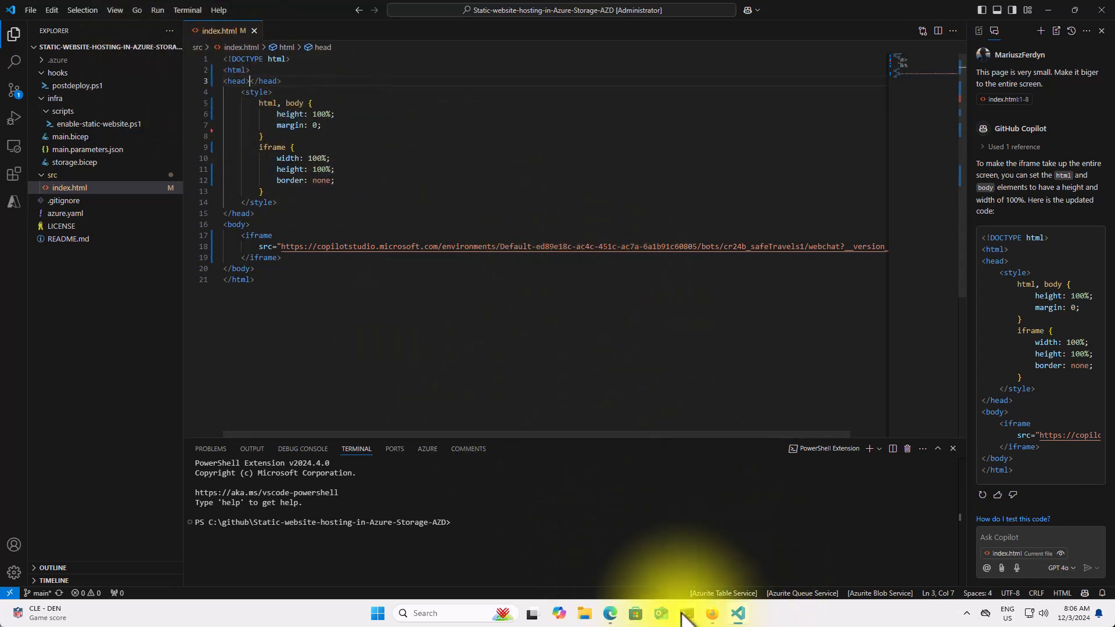
left_click(27, 10)
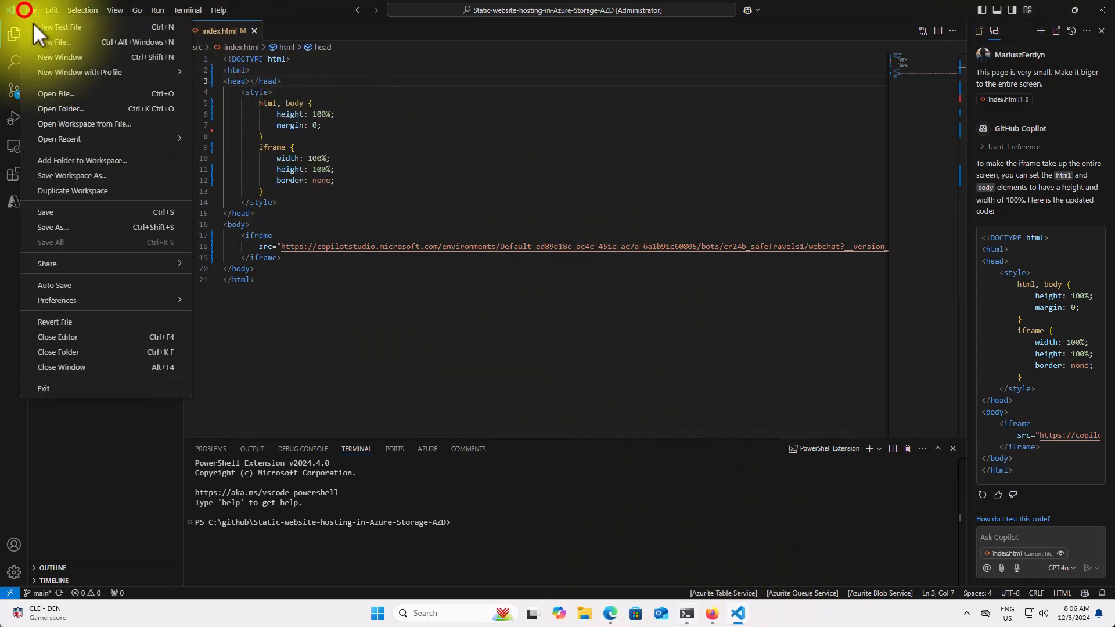
left_click(85, 216)
Return to the PowerShell terminal window, rerun azd up to deploy the updated page, and review the deployment output
left_click(686, 613)
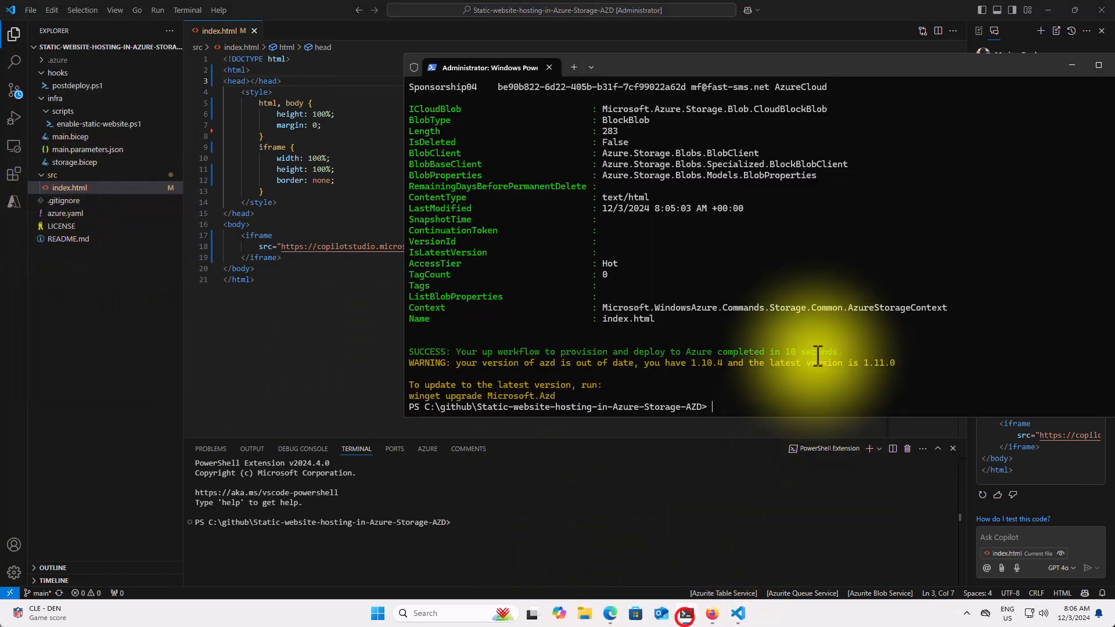
key("Up")
key("Return")
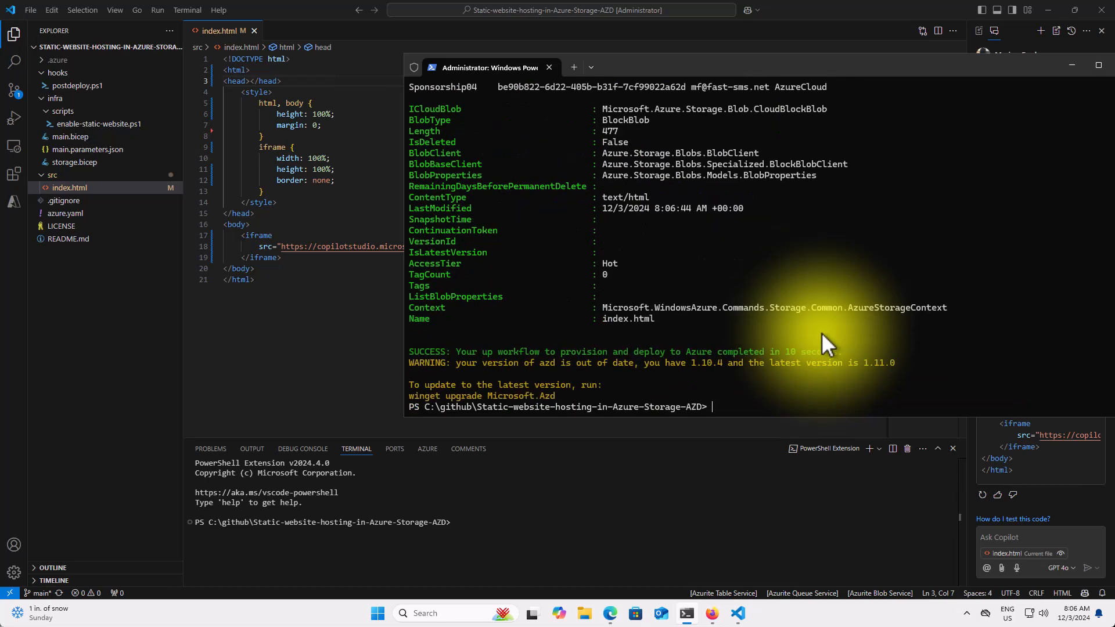
scroll(813, 328, "up", 6)
scroll(803, 326, "up", 4)
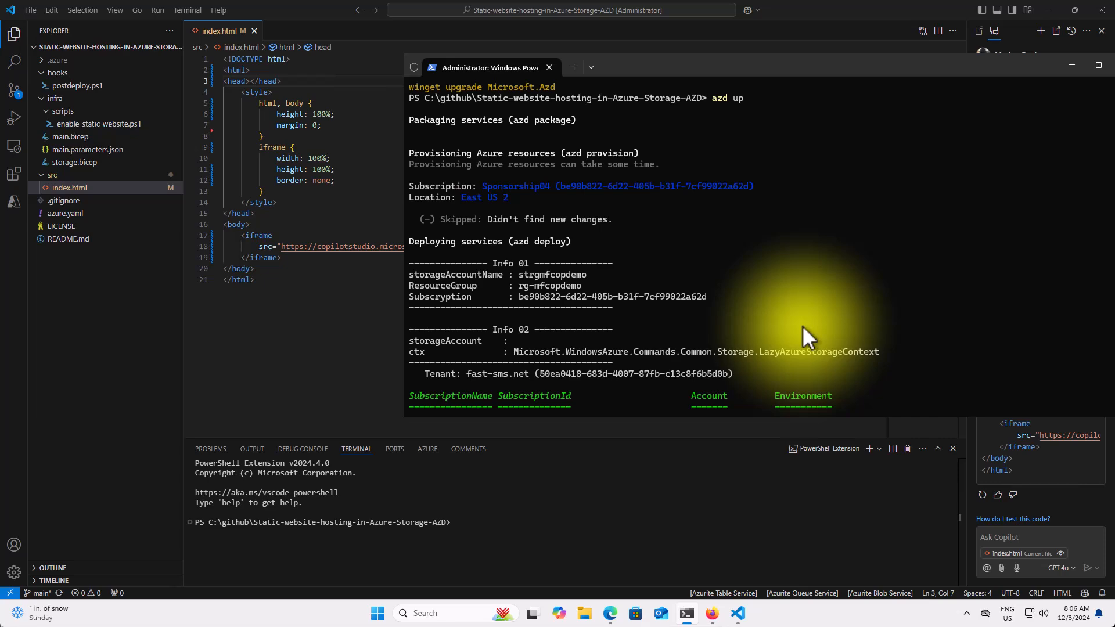
key("ctrl+1")
left_click(592, 259)
left_click_drag(411, 225, 427, 224)
mouse_move(261, 187)
left_mouse_down()
mouse_move(648, 209)
mouse_move(654, 142)
left_mouse_up()
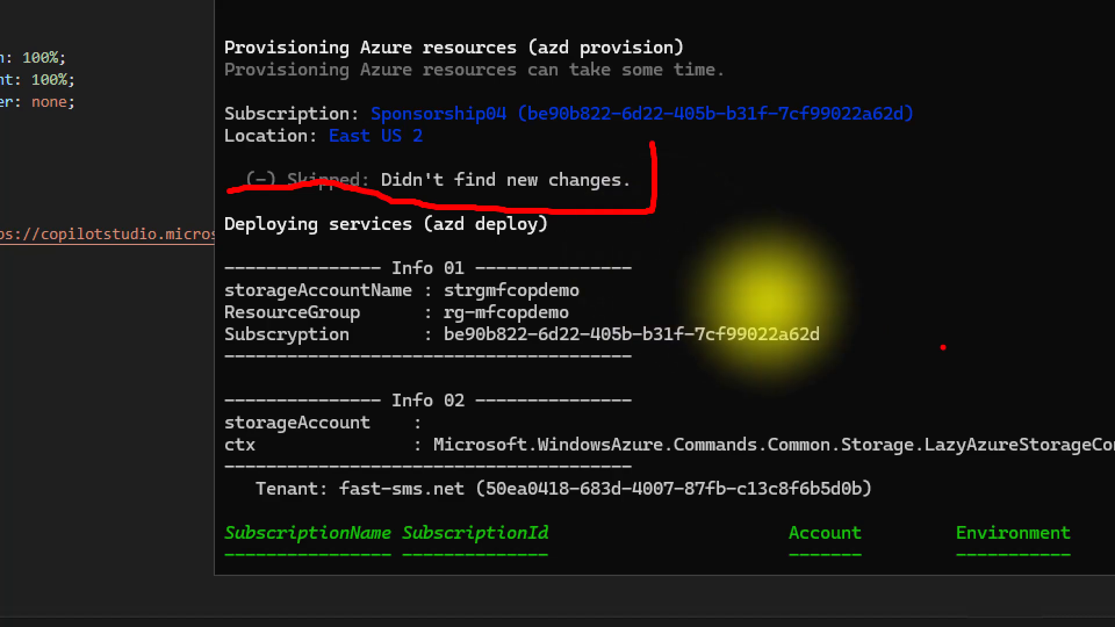
key("Escape")
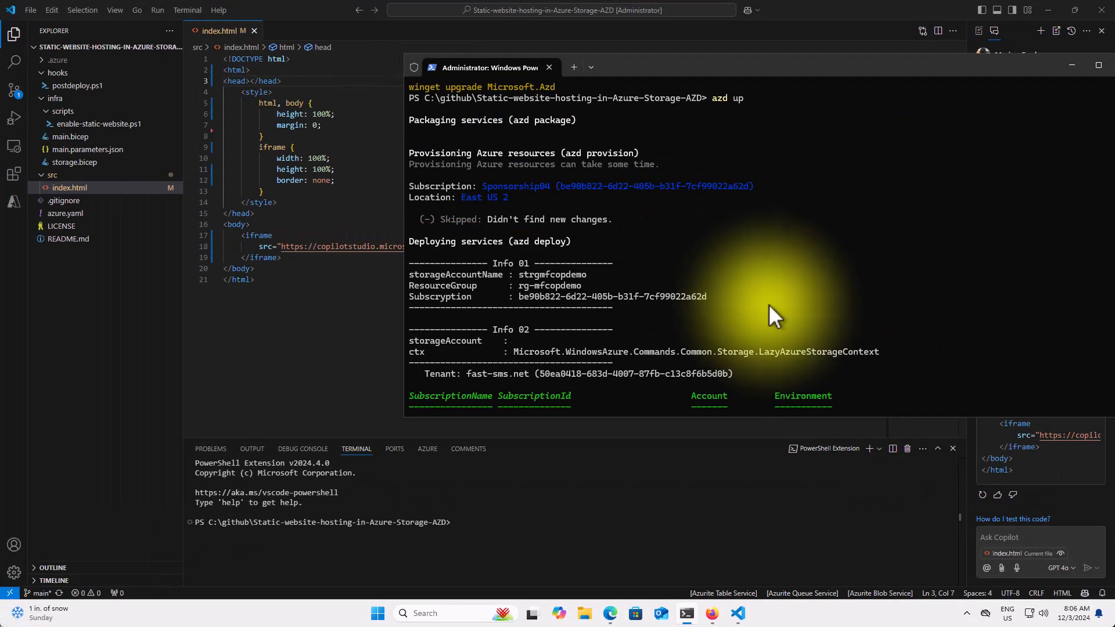
Switch to Edge, reload the static website and ask the embedded Safe Travels 1 agent "How I can get Visa to China?"
mouse_move(713, 613)
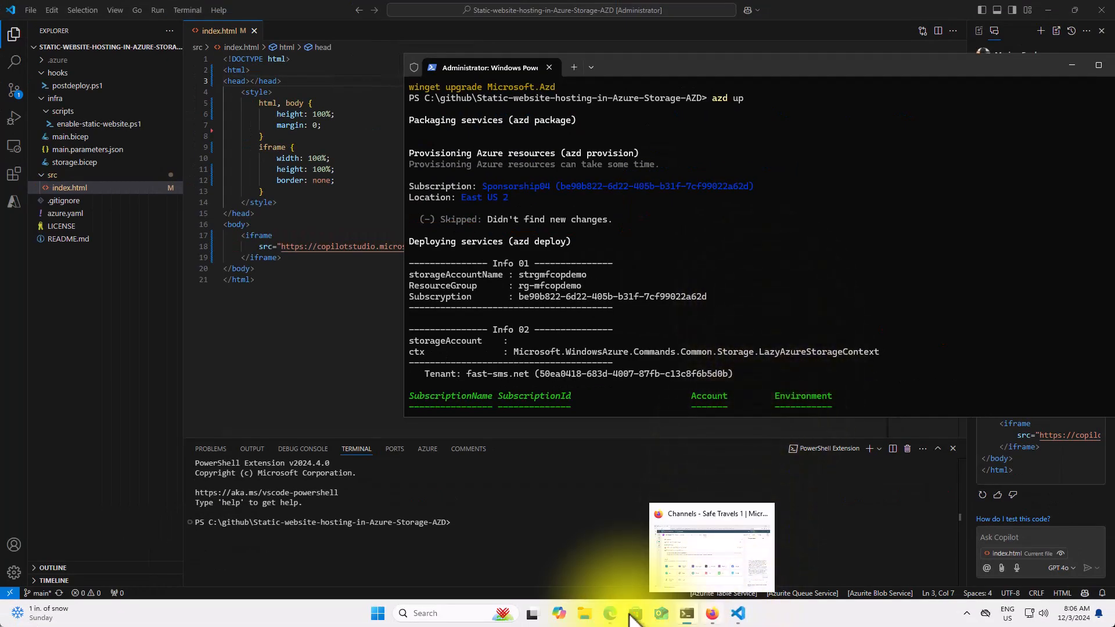
left_click(610, 614)
left_click(41, 31)
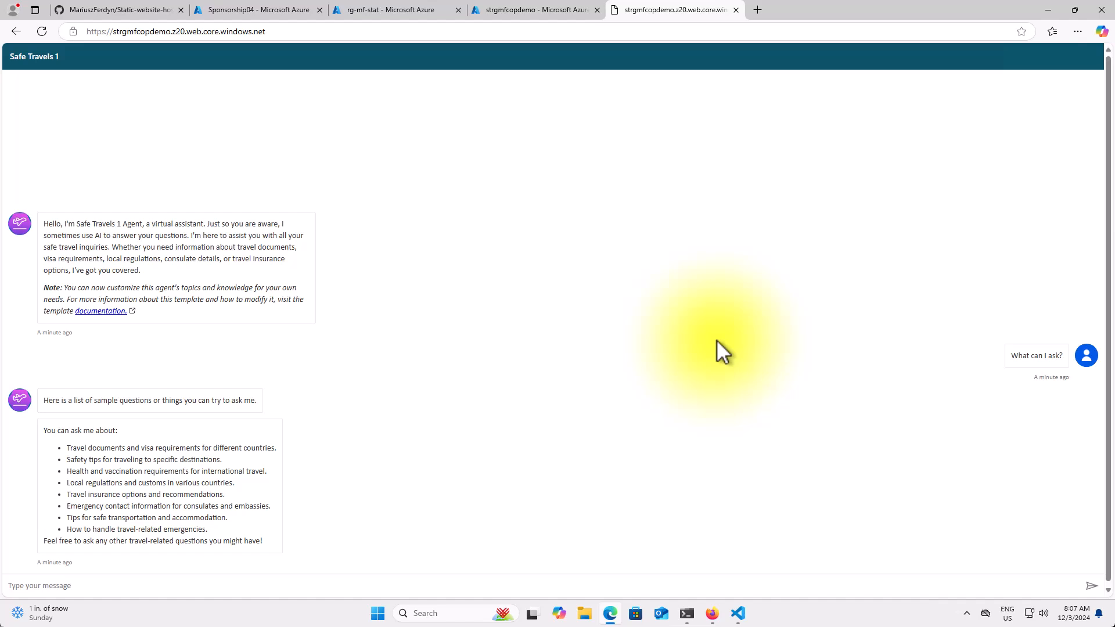
left_click(290, 587)
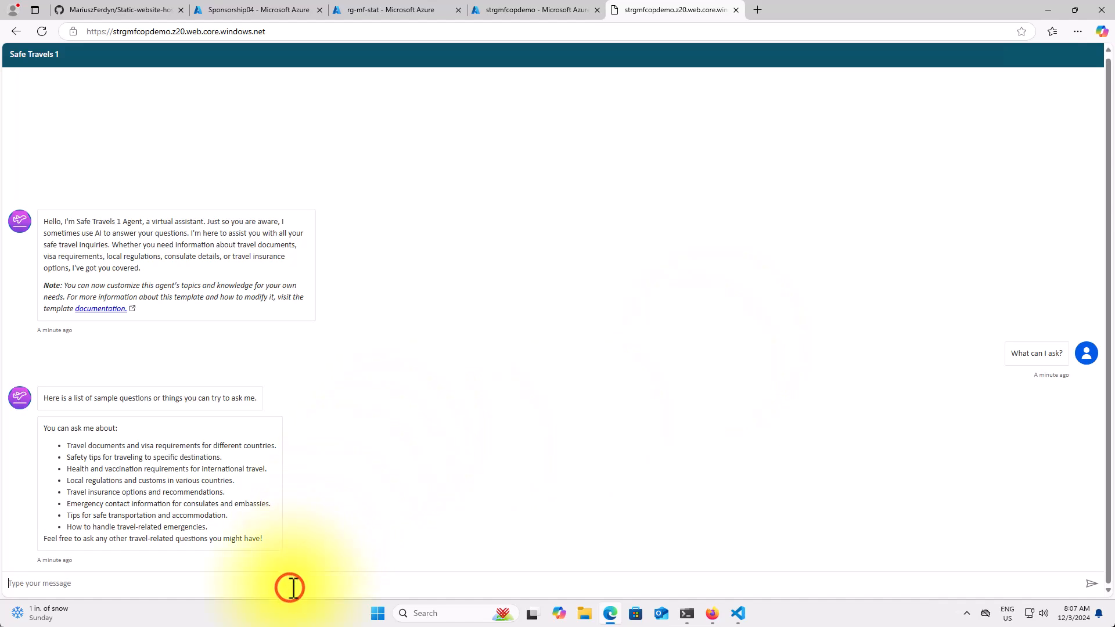
type("How I can get Visa to China?")
key("Return")
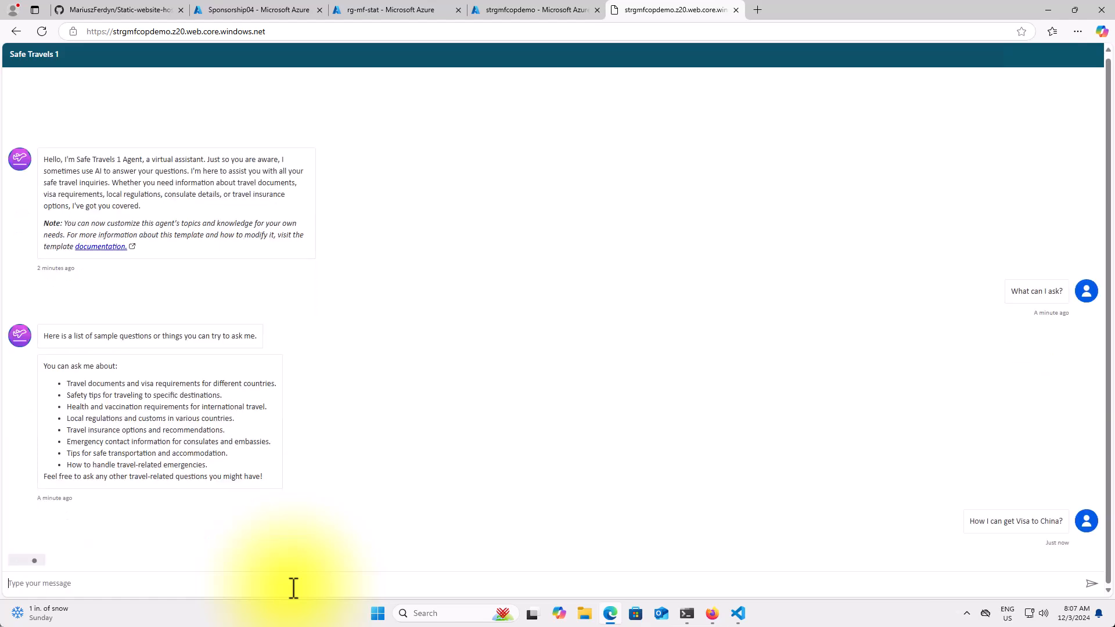